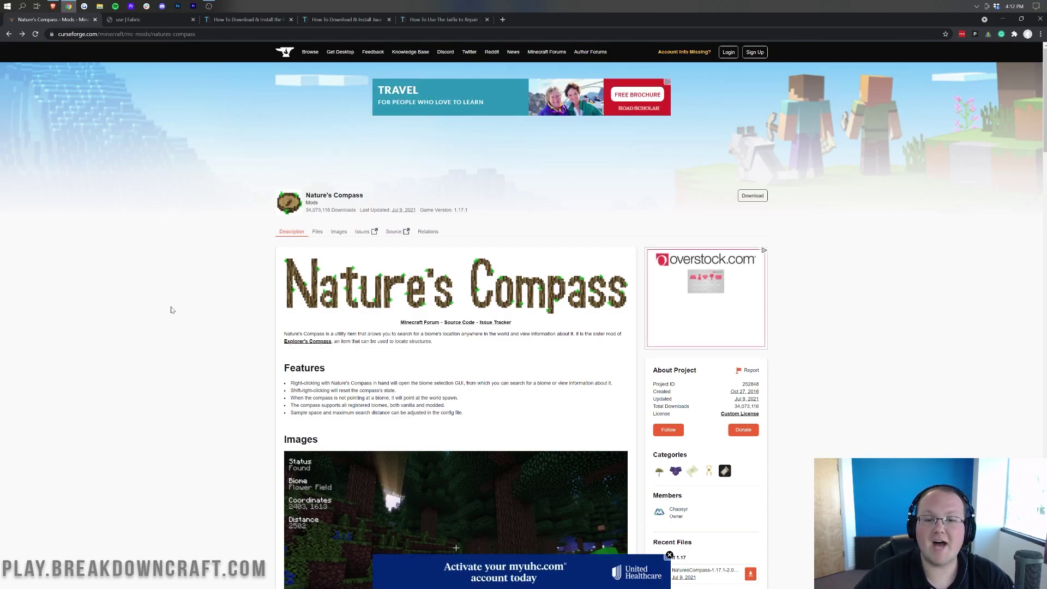
Review the Nature's Compass mod page, covering its features, screenshots, crafting recipe and installation notes.
{"action": "scroll", "coordinate": [191, 297], "scroll_direction": "down", "scroll_amount": 3}
{"action": "scroll", "coordinate": [205, 290], "scroll_direction": "down", "scroll_amount": 1}
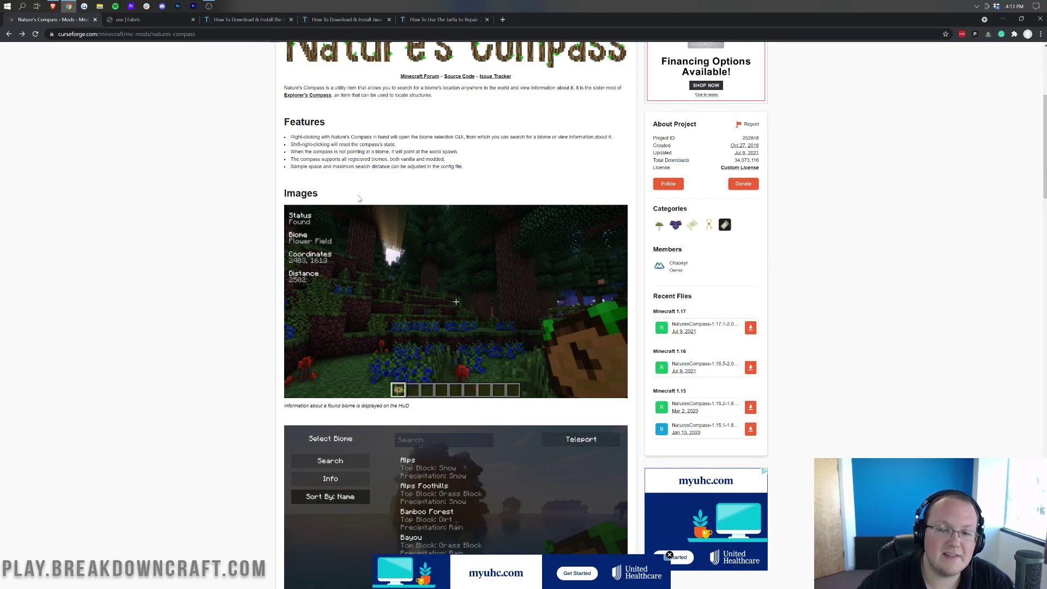
{"action": "scroll", "coordinate": [491, 180], "scroll_direction": "down", "scroll_amount": 3}
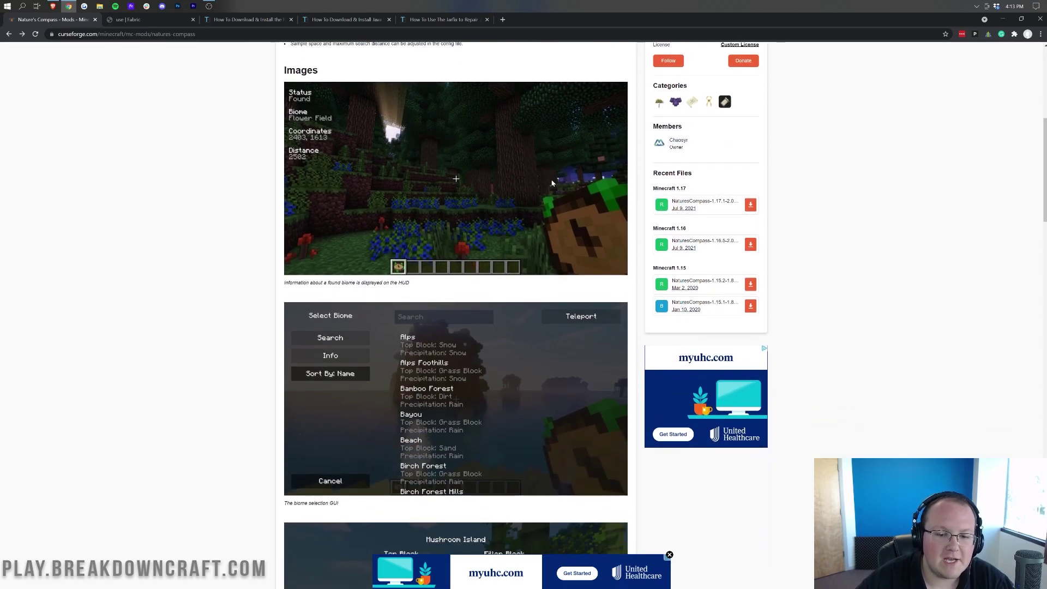
{"action": "scroll", "coordinate": [508, 119], "scroll_direction": "up", "scroll_amount": 2}
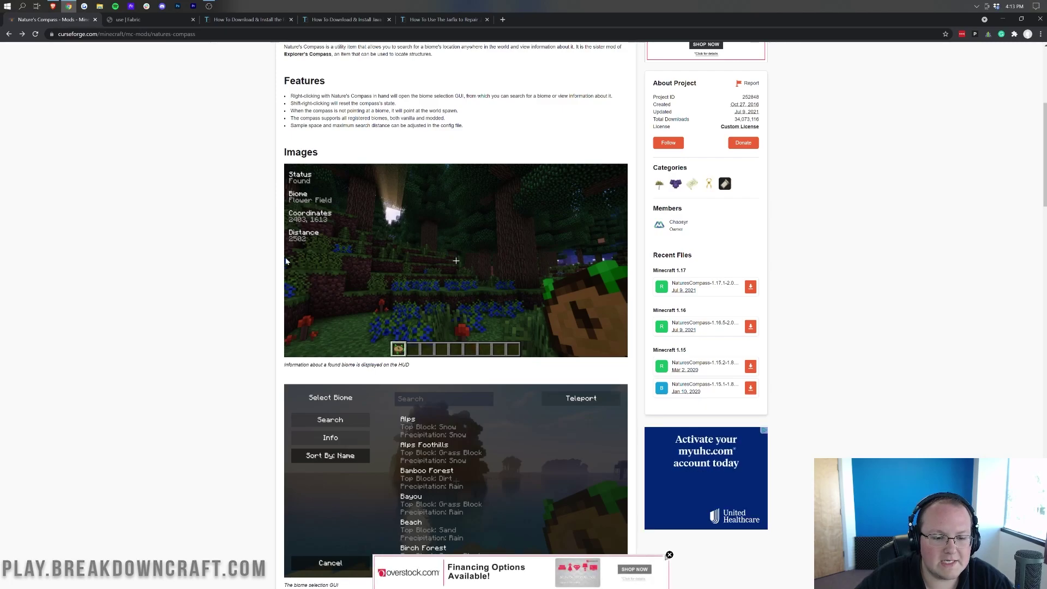
{"action": "scroll", "coordinate": [364, 192], "scroll_direction": "down", "scroll_amount": 5}
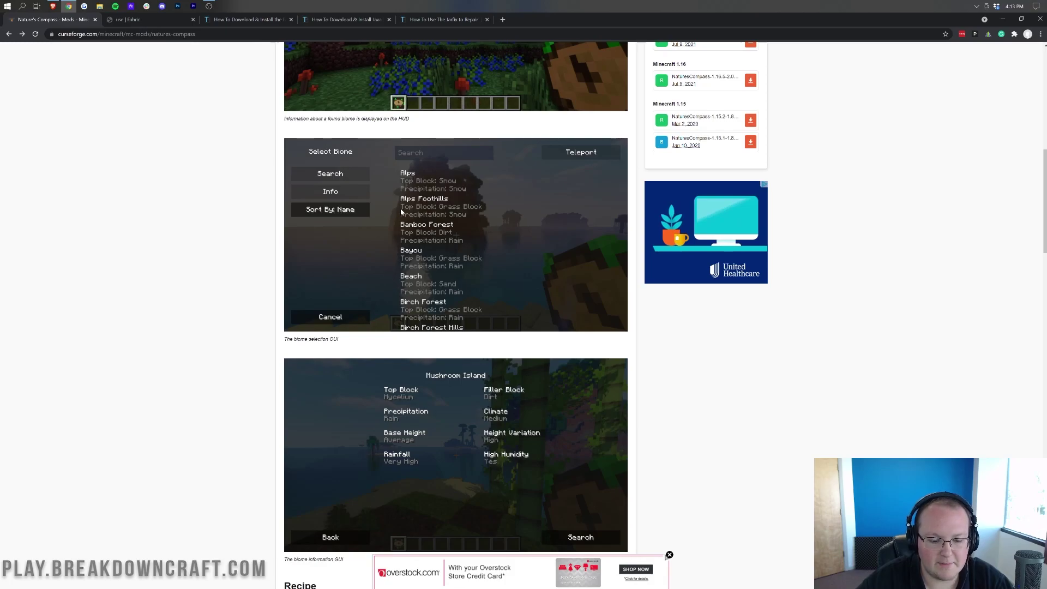
{"action": "scroll", "coordinate": [448, 224], "scroll_direction": "down", "scroll_amount": 3}
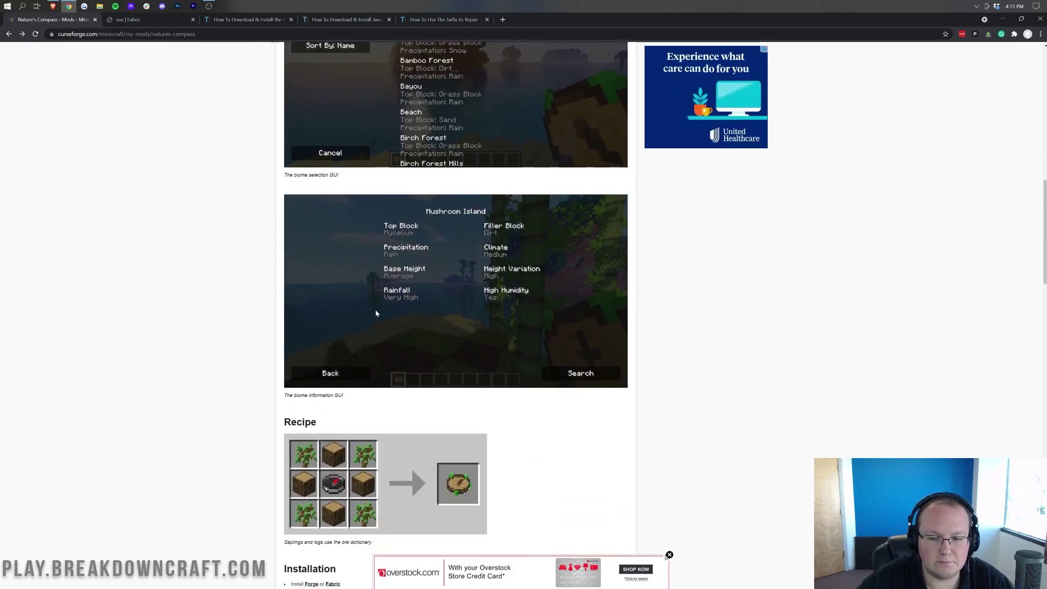
{"action": "scroll", "coordinate": [326, 382], "scroll_direction": "down", "scroll_amount": 9}
{"action": "scroll", "coordinate": [376, 306], "scroll_direction": "up", "scroll_amount": 10}
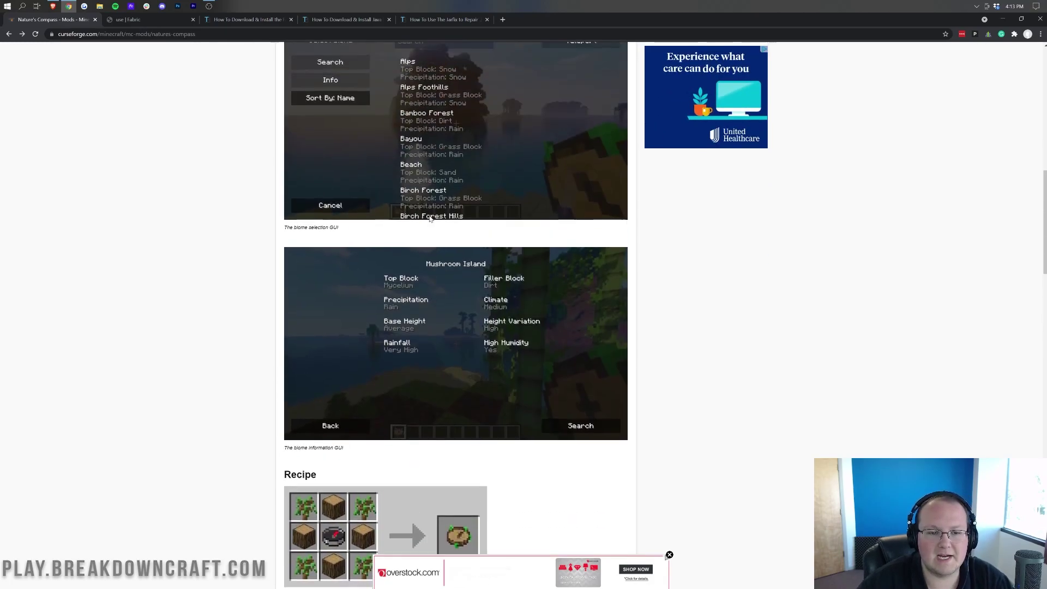
{"action": "scroll", "coordinate": [427, 231], "scroll_direction": "down", "scroll_amount": 2}
{"action": "scroll", "coordinate": [427, 231], "scroll_direction": "down", "scroll_amount": 4}
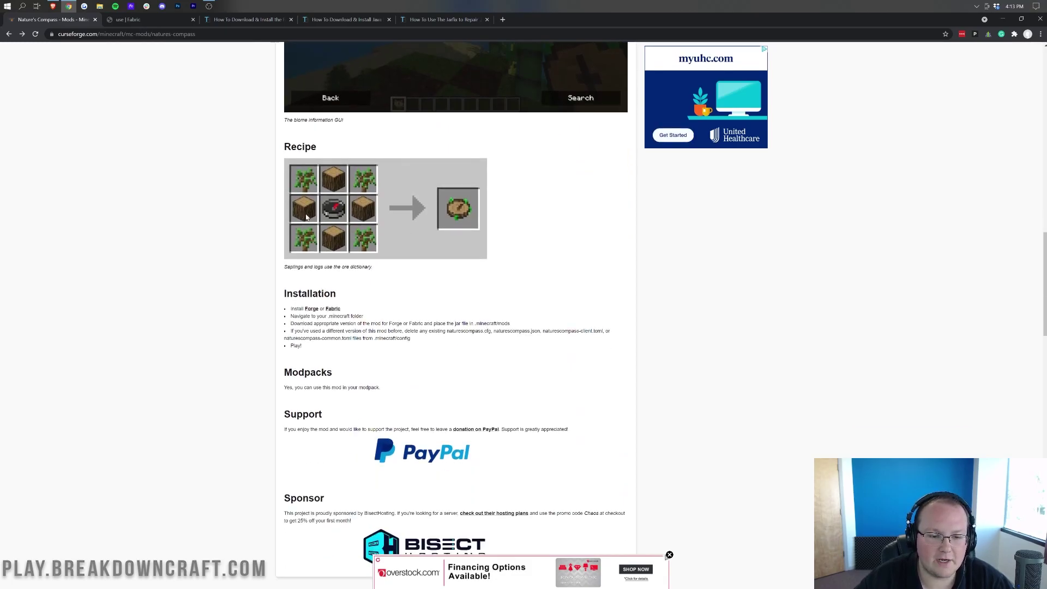
{"action": "scroll", "coordinate": [380, 189], "scroll_direction": "up", "scroll_amount": 15}
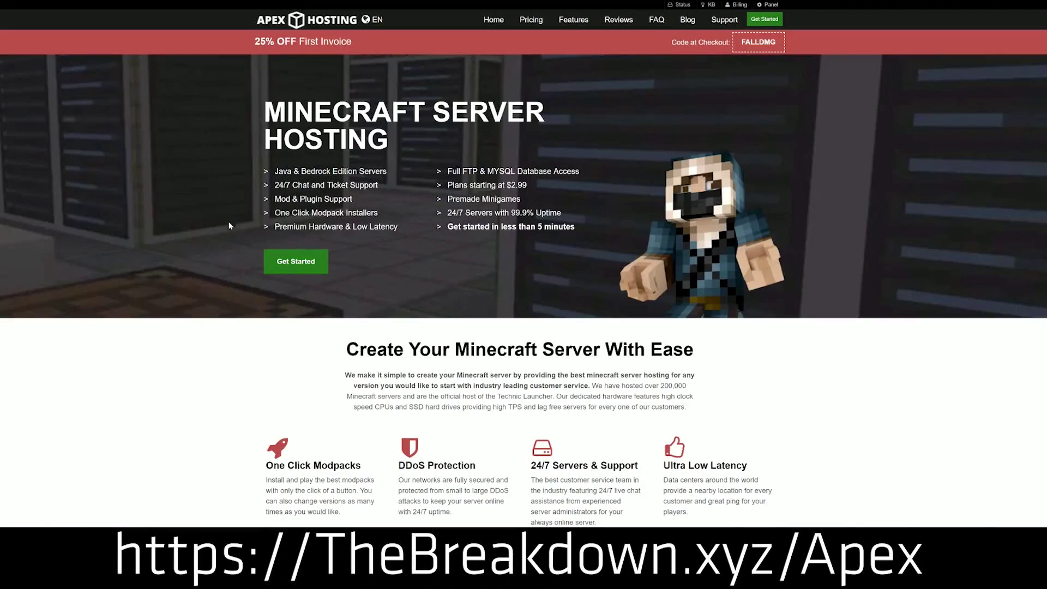
Look through the Apex Hosting feature list, highlighting 24/7 Servers & Support, Automated Backups and Instant Setup.
{"action": "scroll", "coordinate": [401, 249], "scroll_direction": "down", "scroll_amount": 3}
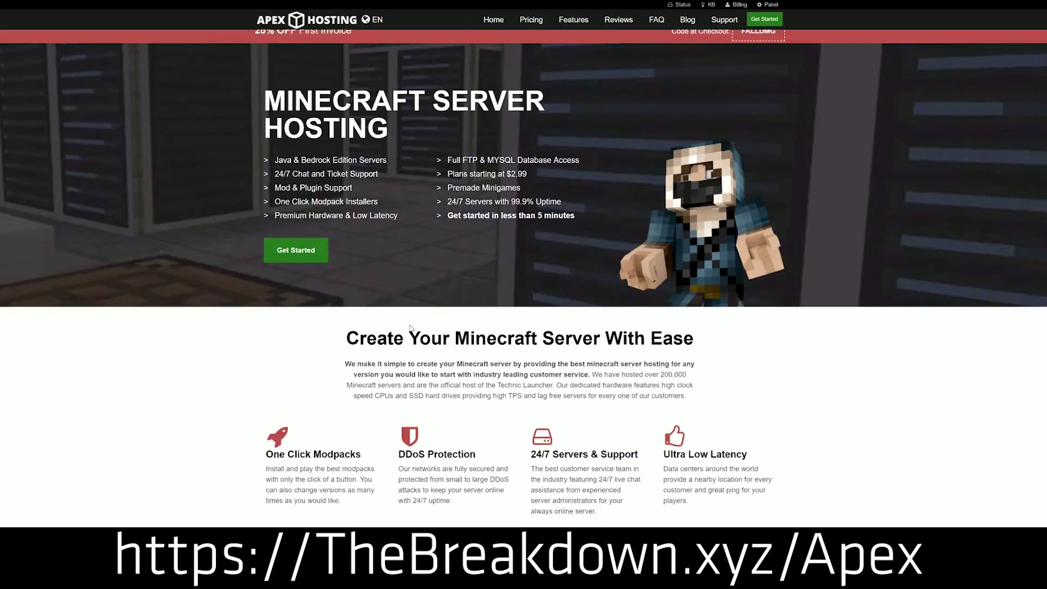
{"action": "left_click_drag", "start_coordinate": [266, 245], "coordinate": [640, 249]}
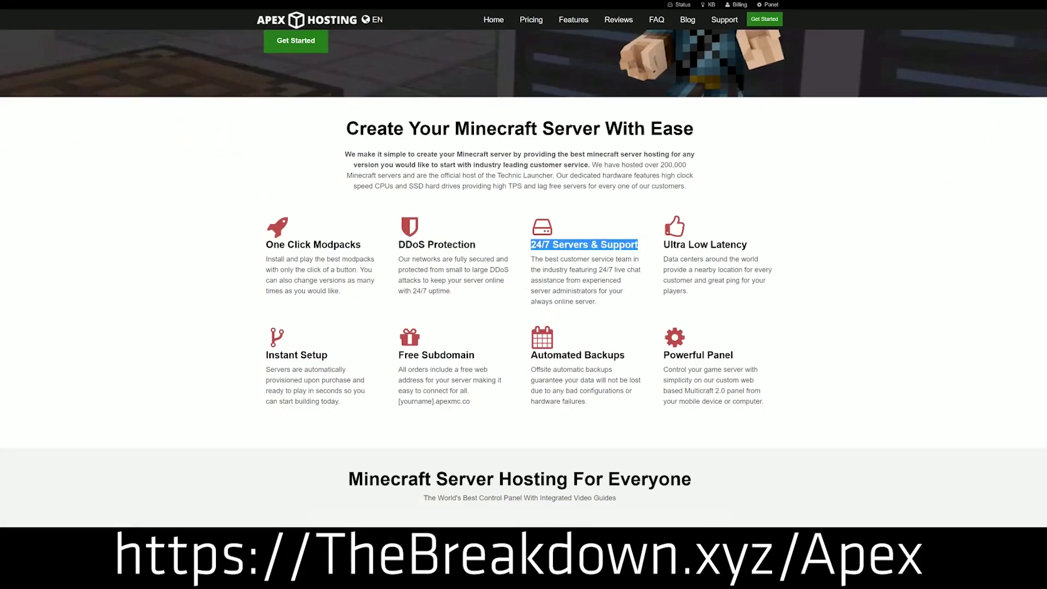
{"action": "left_click_drag", "start_coordinate": [531, 355], "coordinate": [656, 355]}
{"action": "left_click", "coordinate": [506, 358]}
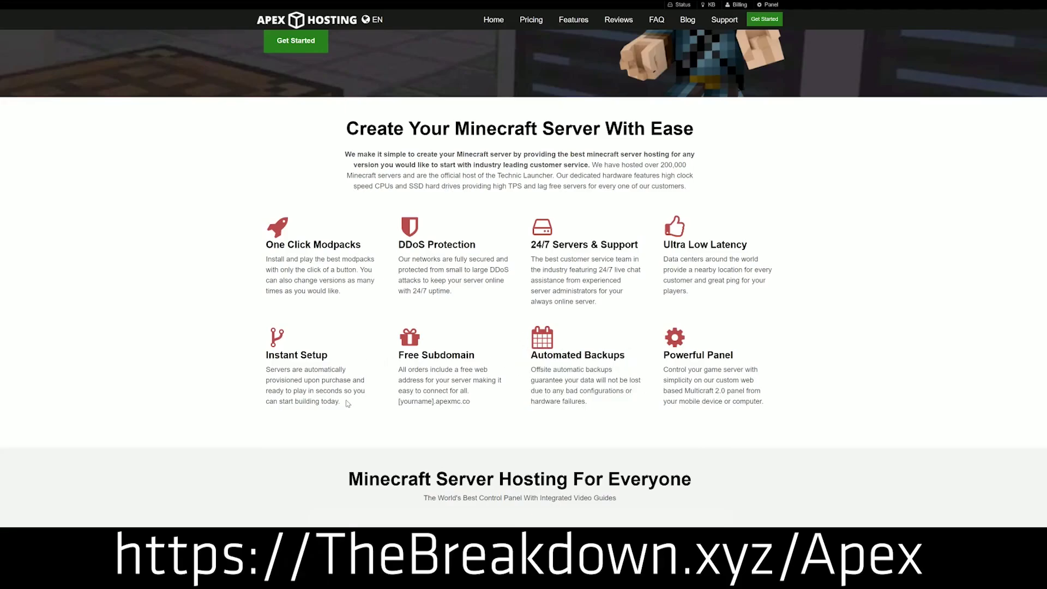
{"action": "left_click_drag", "start_coordinate": [347, 403], "coordinate": [280, 355]}
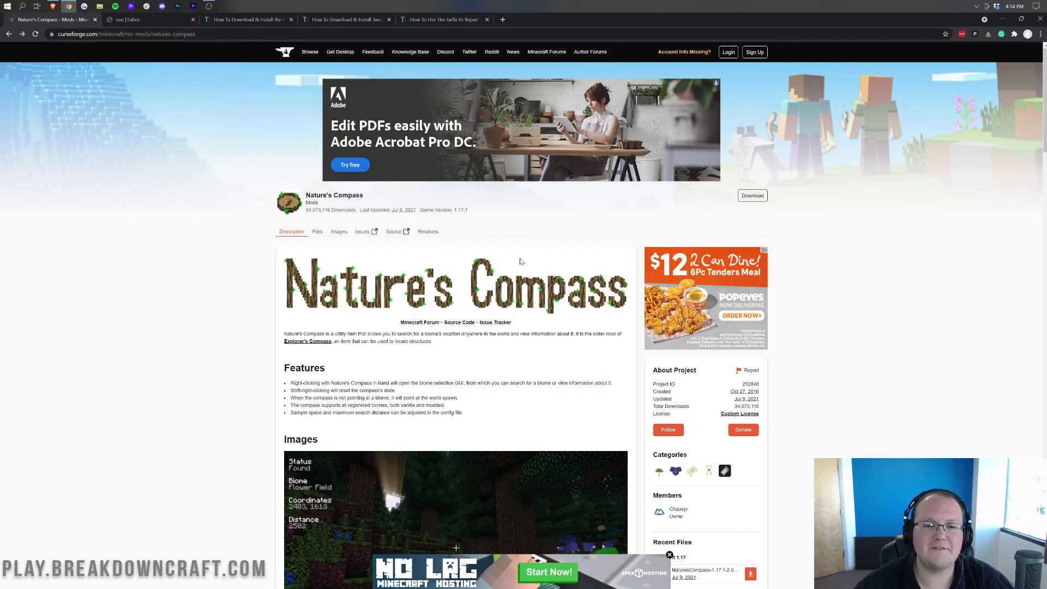
Download the Minecraft 1.17 release file of Nature's Compass from its recent files and keep the .jar.
{"action": "scroll", "coordinate": [521, 262], "scroll_direction": "down", "scroll_amount": 6}
{"action": "scroll", "coordinate": [511, 238], "scroll_direction": "up", "scroll_amount": 4}
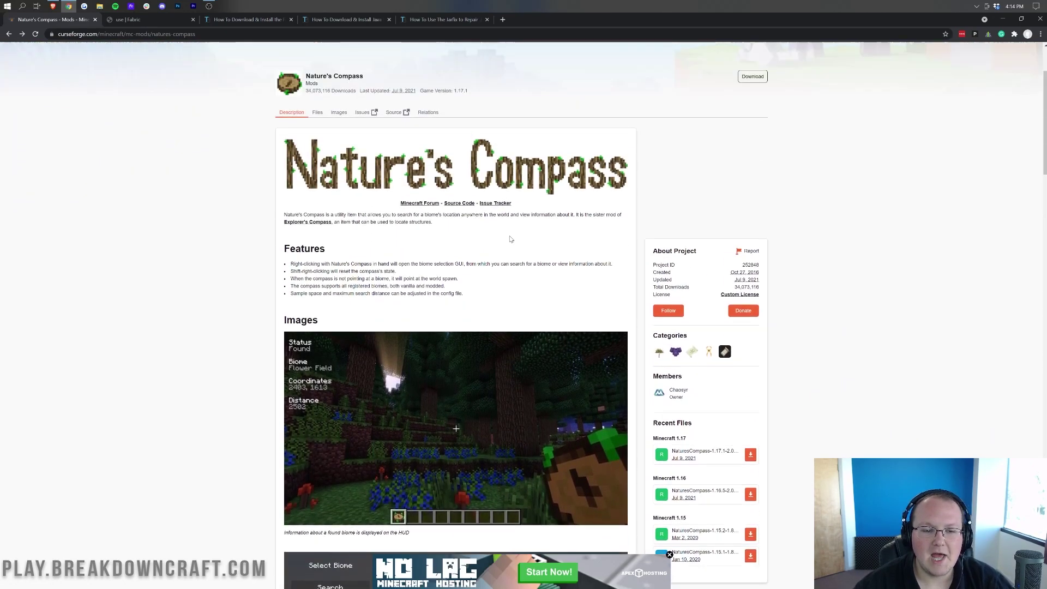
{"action": "scroll", "coordinate": [510, 237], "scroll_direction": "up", "scroll_amount": 2}
{"action": "scroll", "coordinate": [638, 237], "scroll_direction": "down", "scroll_amount": 6}
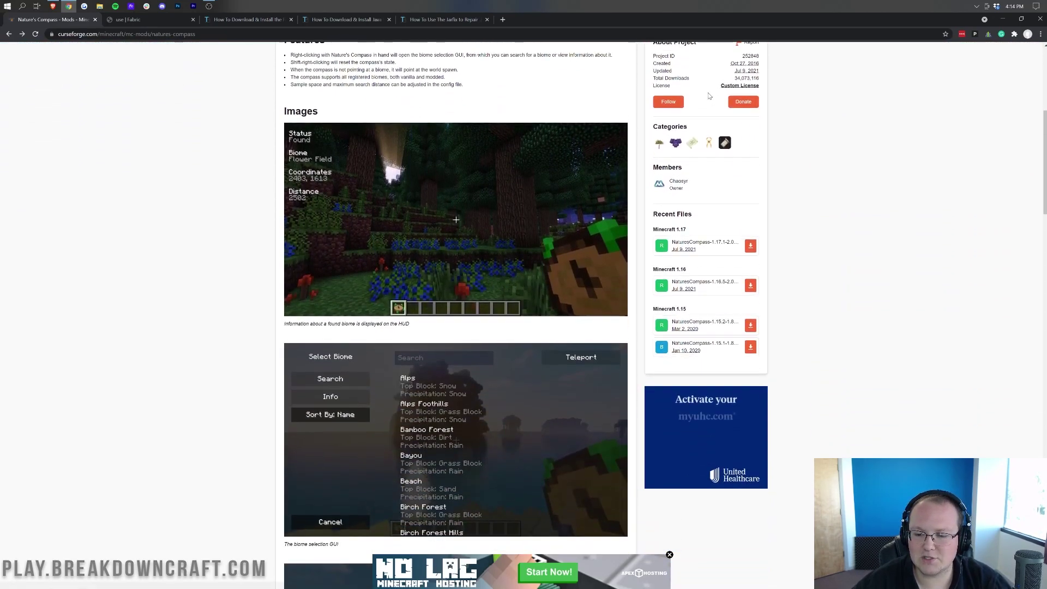
{"action": "left_click_drag", "start_coordinate": [688, 230], "coordinate": [654, 232]}
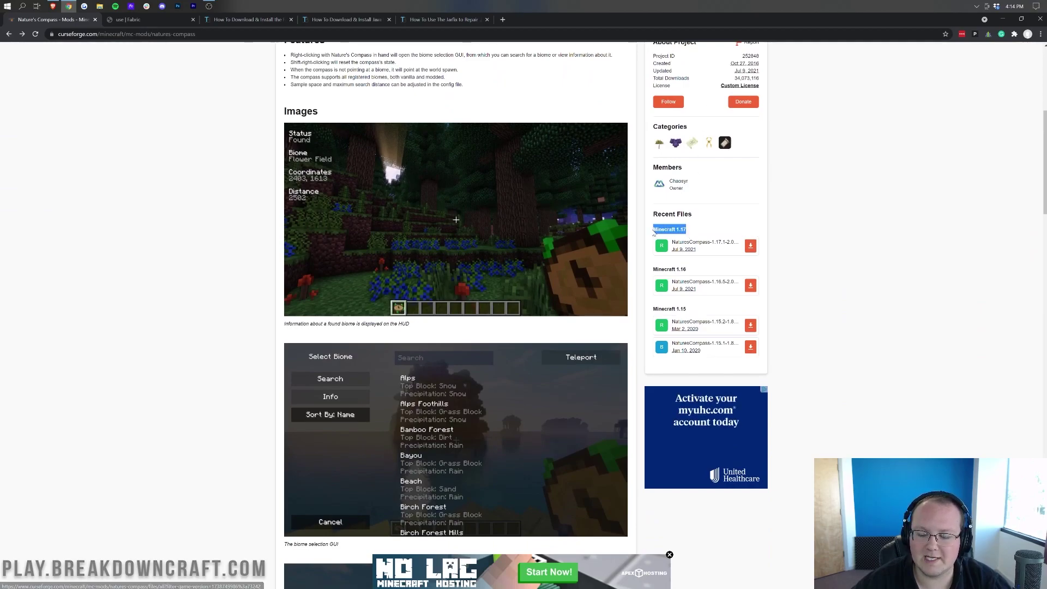
{"action": "left_click", "coordinate": [701, 224]}
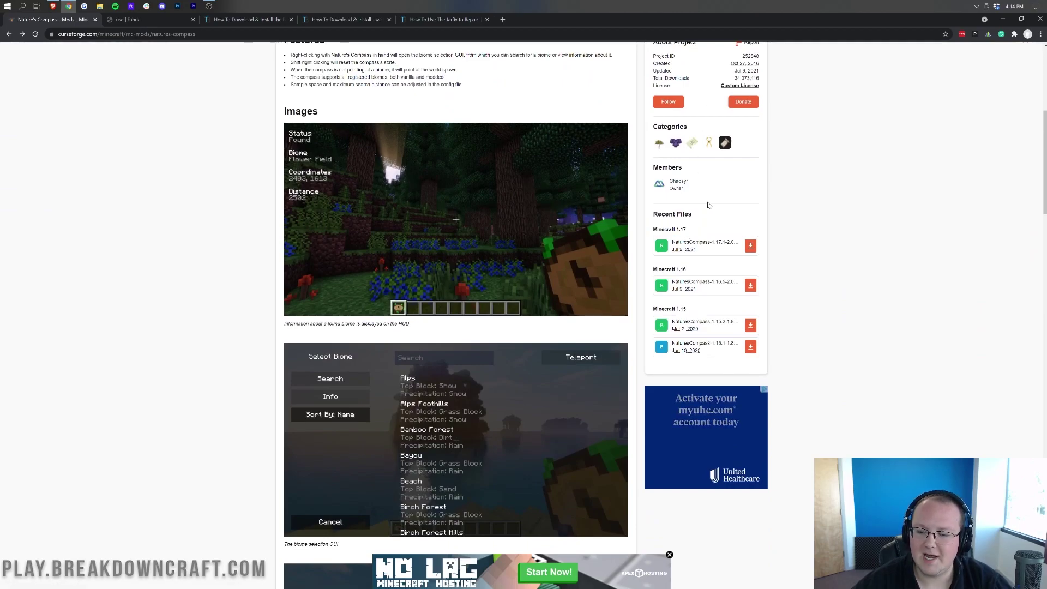
{"action": "left_click", "coordinate": [751, 247]}
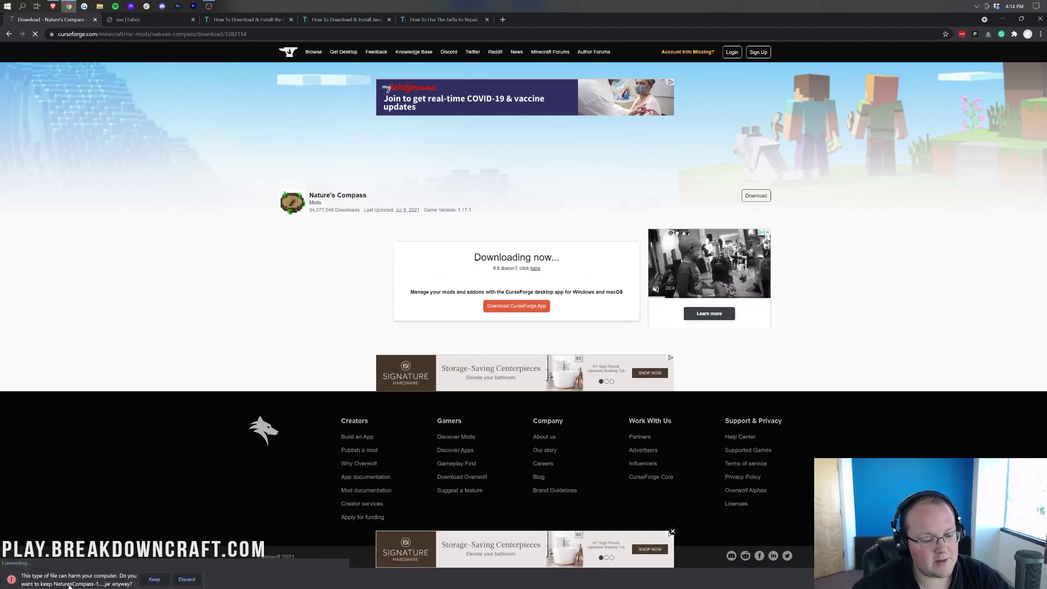
{"action": "left_click", "coordinate": [154, 581]}
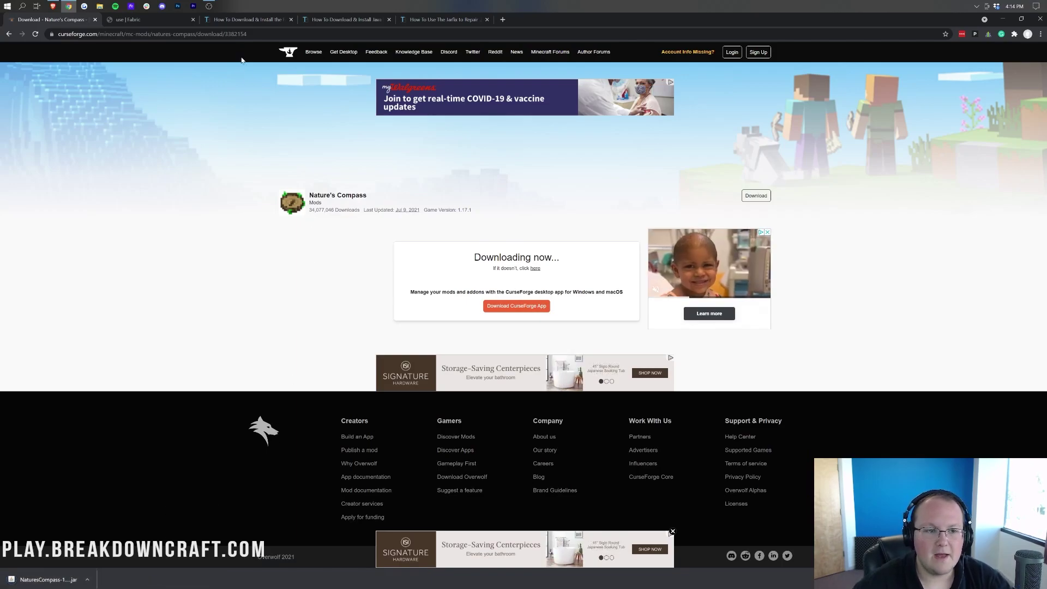
Bring the FabricAPI installation article next to the Nature's Compass page and follow its link to download FabricAPI.
{"action": "left_click_drag", "start_coordinate": [249, 19], "coordinate": [152, 19]}
{"action": "scroll", "coordinate": [831, 313], "scroll_direction": "down", "scroll_amount": 1}
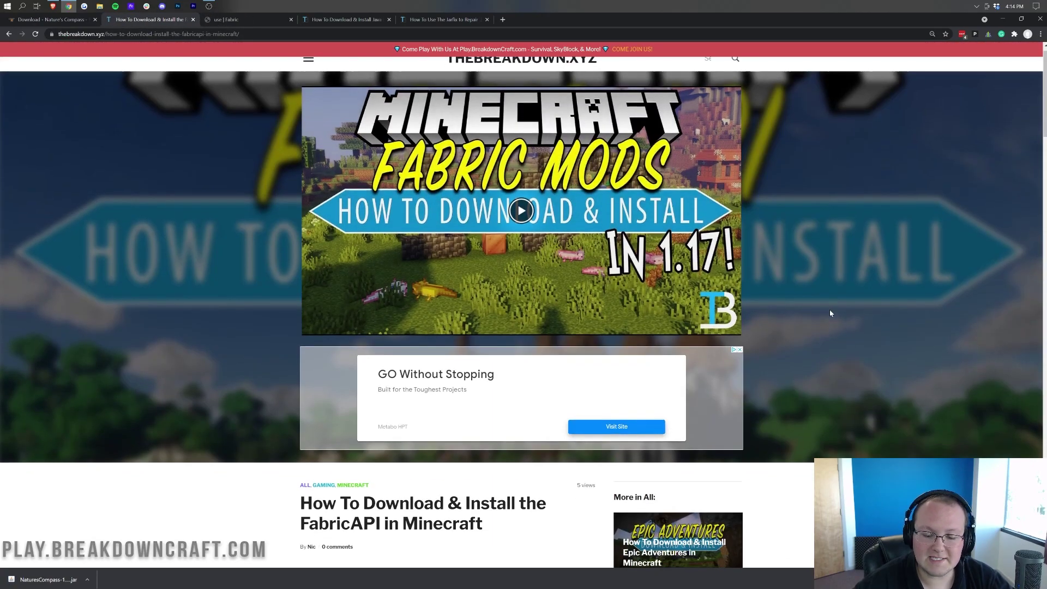
{"action": "scroll", "coordinate": [831, 313], "scroll_direction": "down", "scroll_amount": 5}
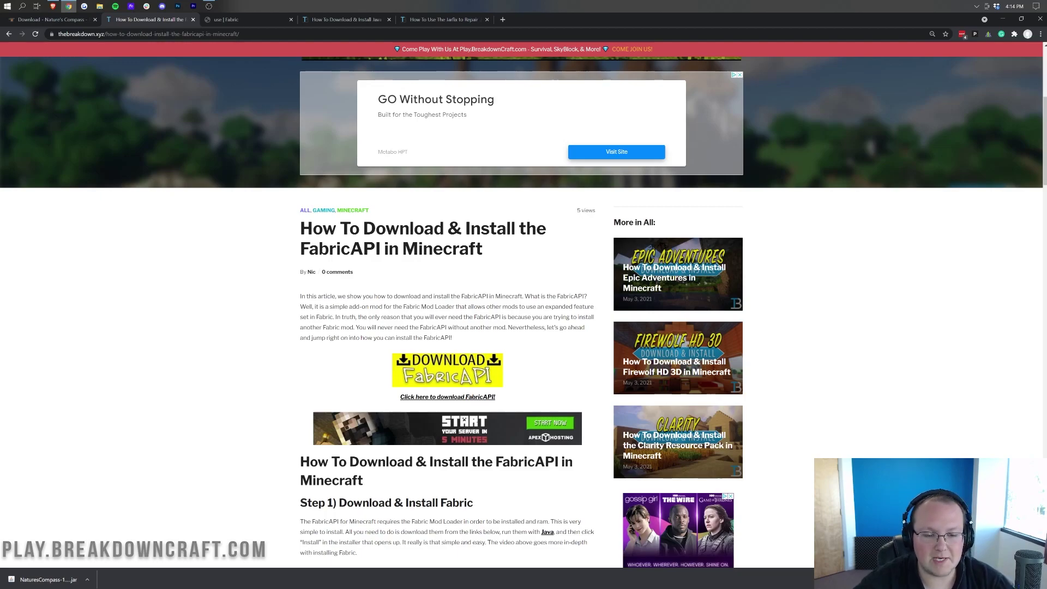
{"action": "scroll", "coordinate": [523, 311], "scroll_direction": "down", "scroll_amount": 6}
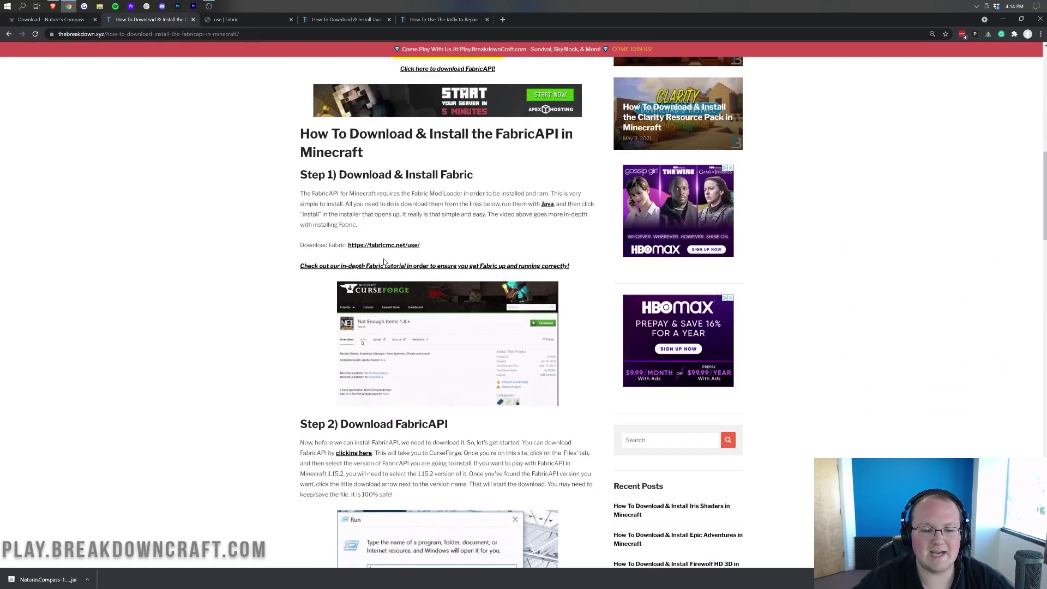
{"action": "scroll", "coordinate": [524, 311], "scroll_direction": "up", "scroll_amount": 5}
{"action": "scroll", "coordinate": [524, 311], "scroll_direction": "down", "scroll_amount": 1}
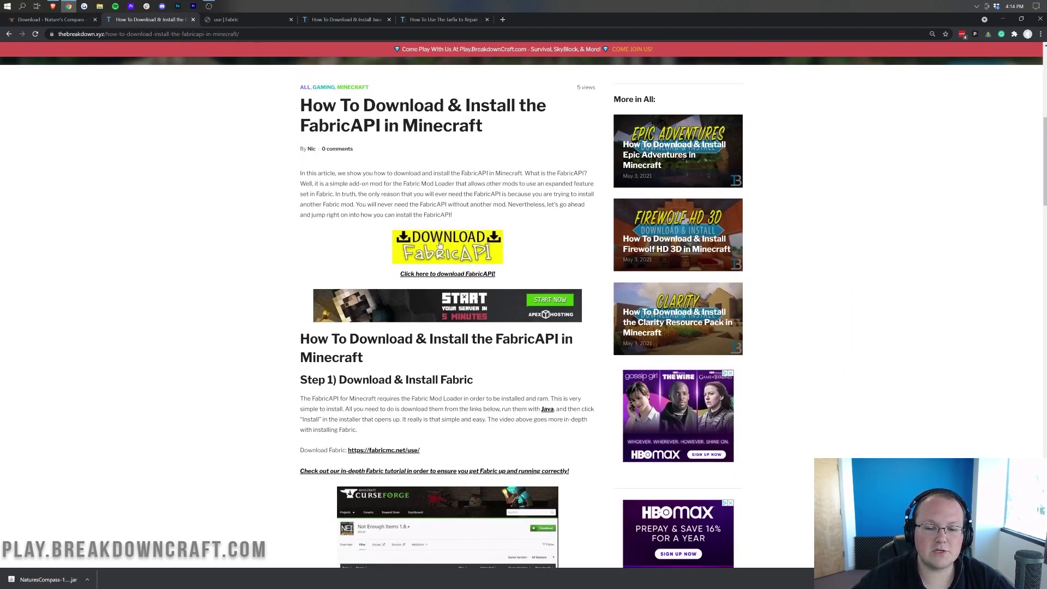
{"action": "left_click", "coordinate": [435, 261]}
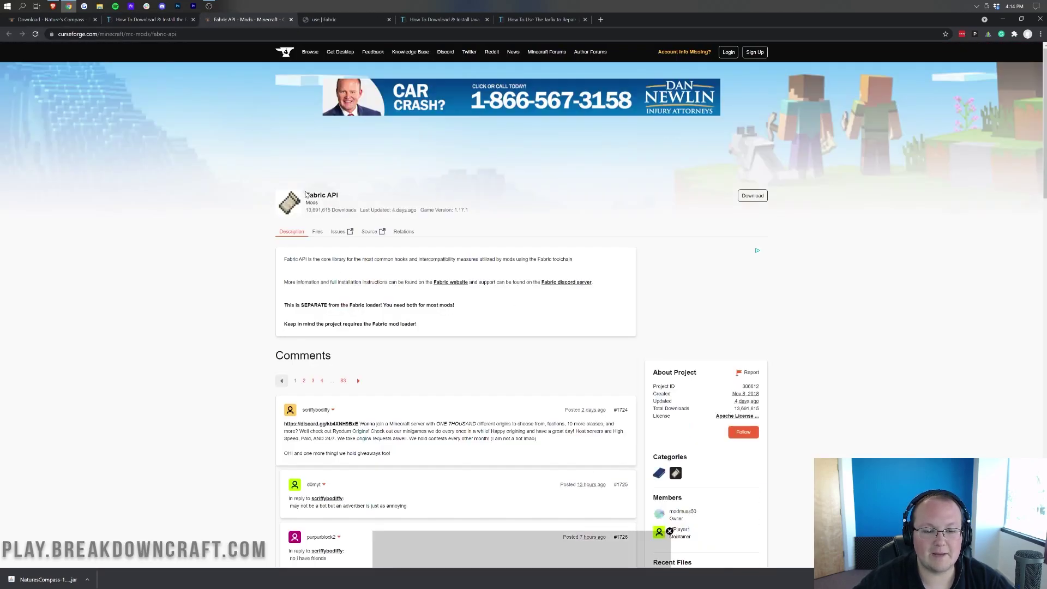
Download the [1.17.1] Fabric API 0.37.0 release from the recent files and keep the .jar.
{"action": "scroll", "coordinate": [691, 199], "scroll_direction": "down", "scroll_amount": 5}
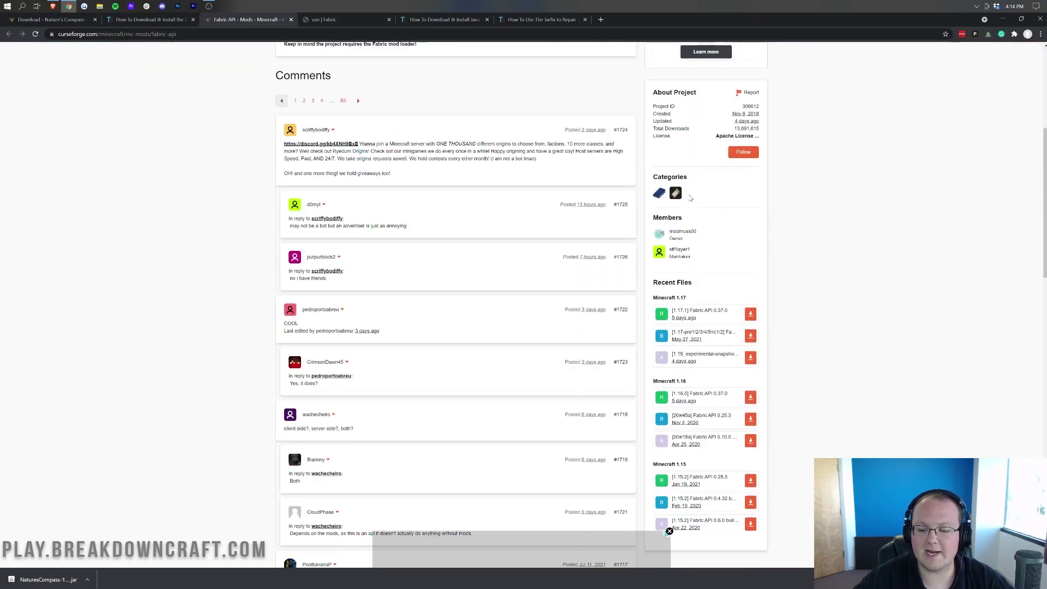
{"action": "scroll", "coordinate": [691, 199], "scroll_direction": "down", "scroll_amount": 3}
{"action": "scroll", "coordinate": [694, 249], "scroll_direction": "up", "scroll_amount": 2}
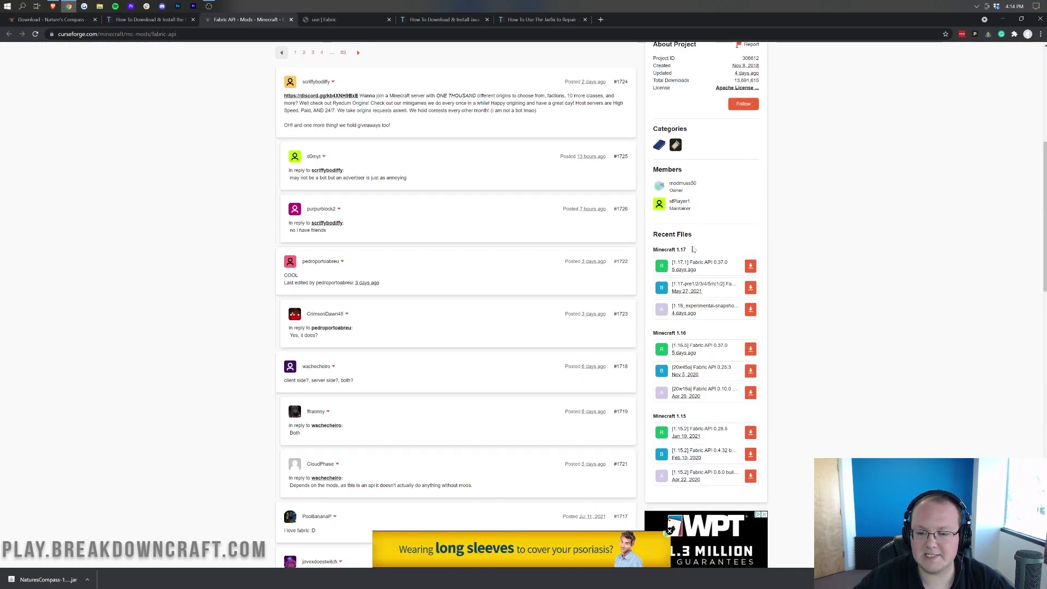
{"action": "left_click", "coordinate": [750, 266]}
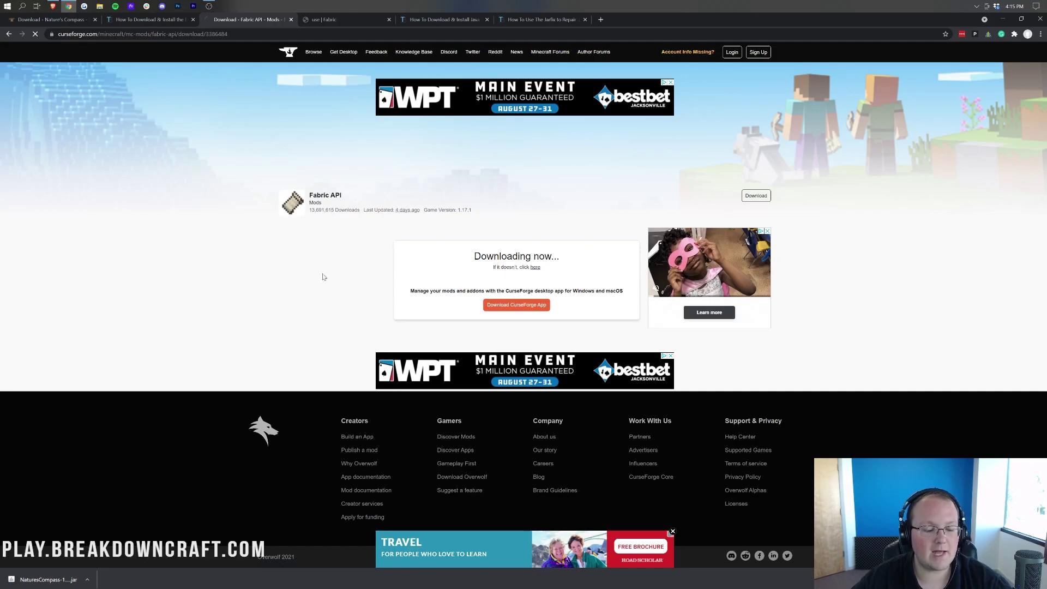
{"action": "left_click", "coordinate": [155, 579]}
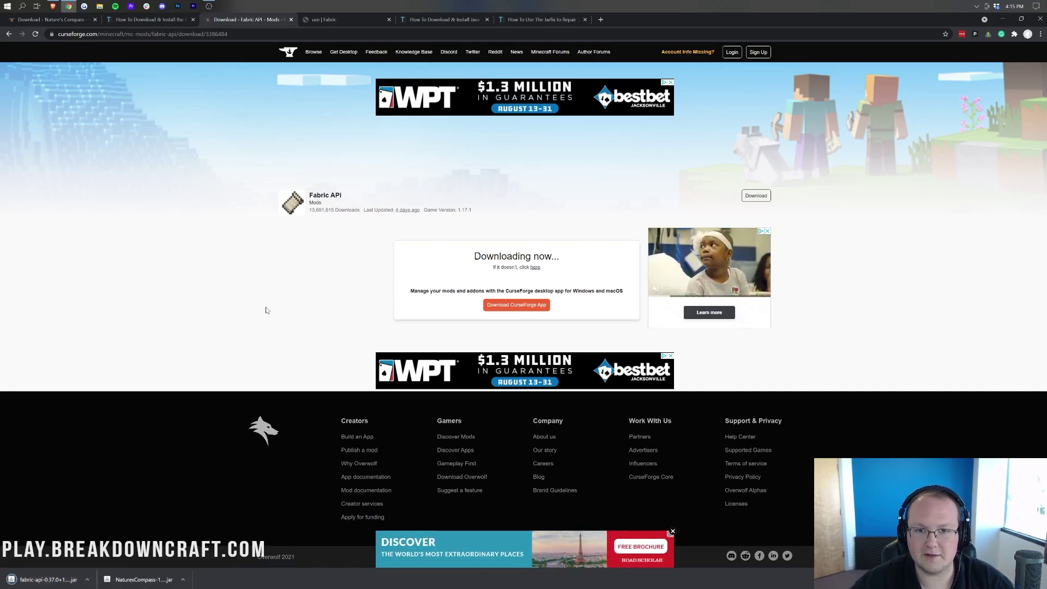
Download the Universal/.JAR Fabric installer, version 0.7.4, from the Fabric site and keep the file.
{"action": "left_click", "coordinate": [339, 20]}
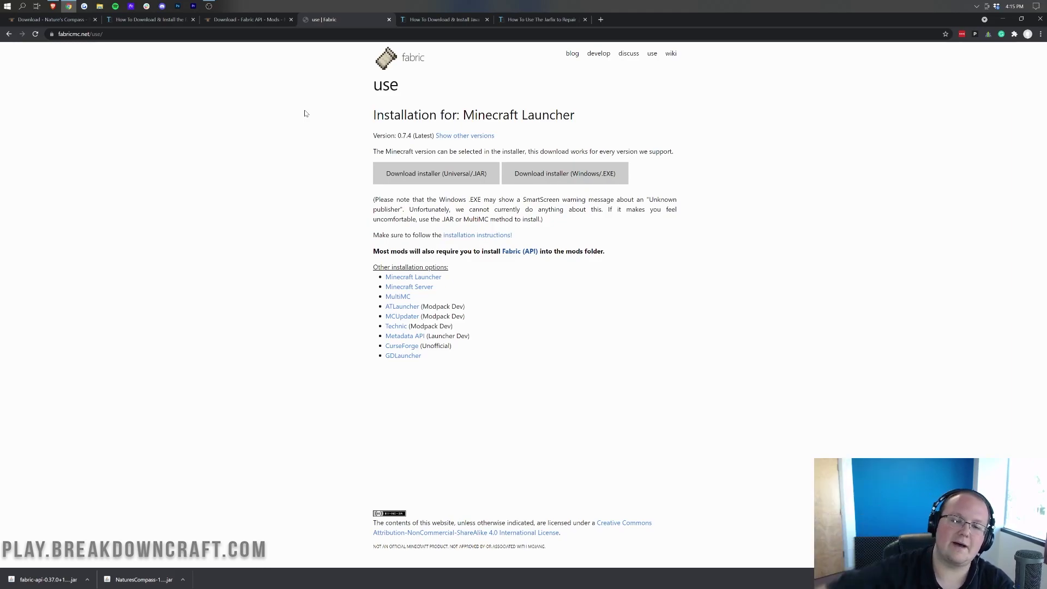
{"action": "left_click", "coordinate": [429, 176]}
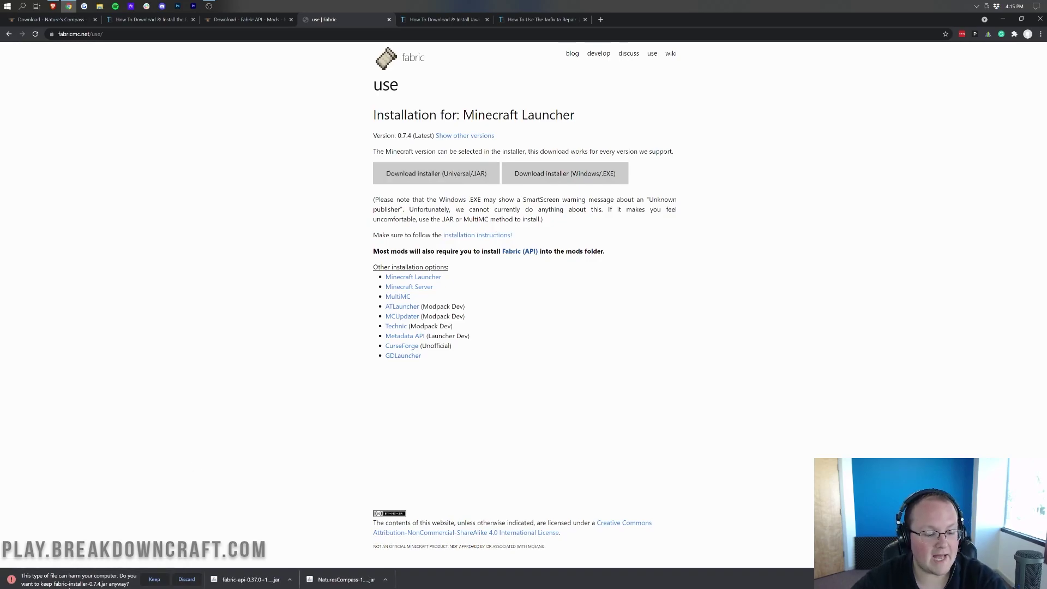
{"action": "left_click", "coordinate": [154, 581]}
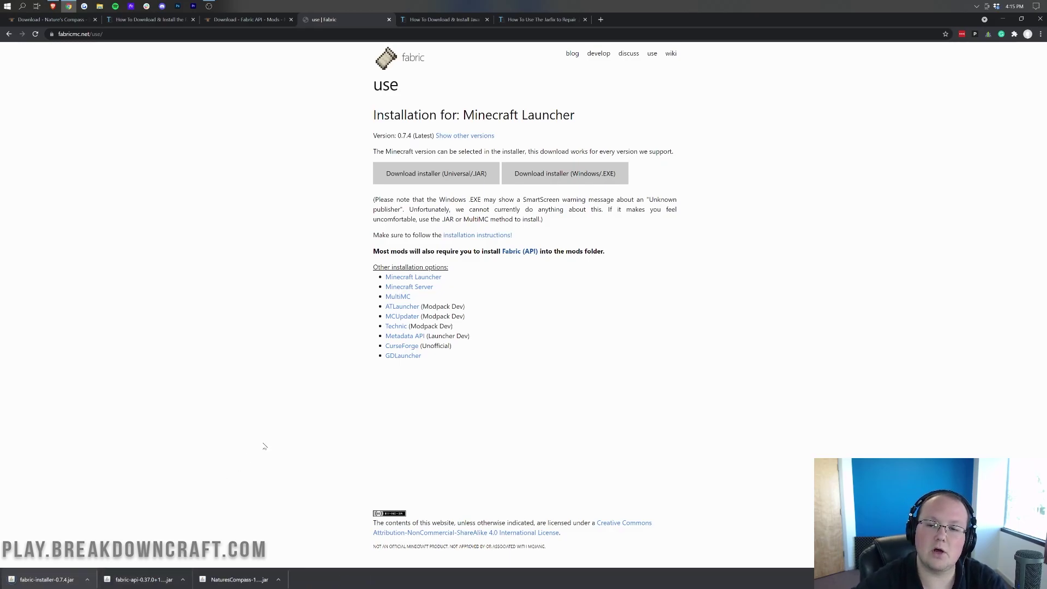
Minimize the browser and arrange the desktop files, grouping the Nature's Compass and Fabric API jars apart from the Fabric installer.
{"action": "left_click", "coordinate": [1003, 21]}
{"action": "left_click_drag", "start_coordinate": [14, 25], "coordinate": [382, 137]}
{"action": "left_click_drag", "start_coordinate": [15, 62], "coordinate": [366, 178]}
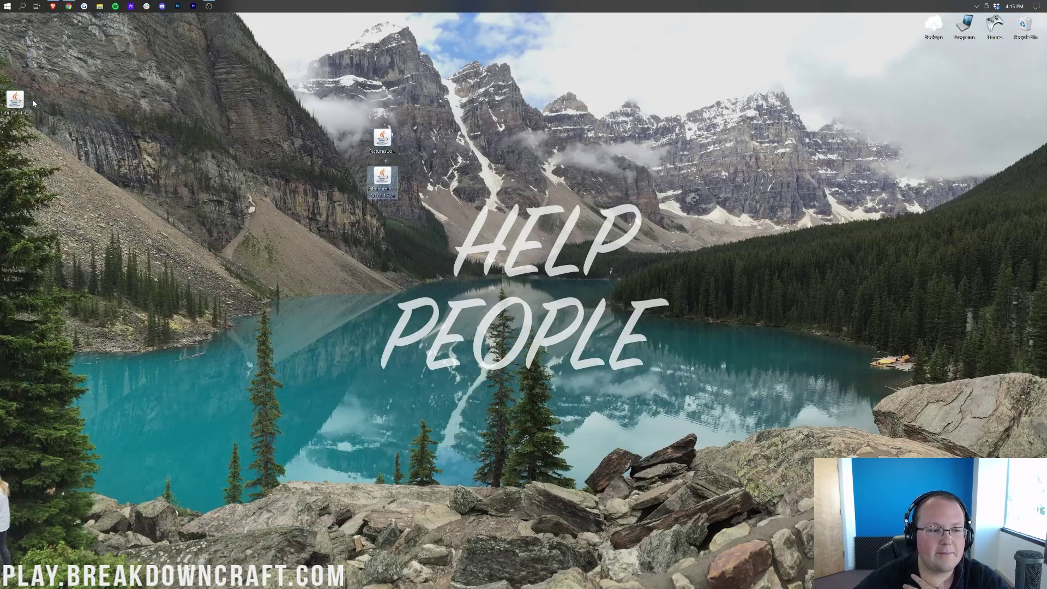
{"action": "left_click_drag", "start_coordinate": [14, 101], "coordinate": [472, 143]}
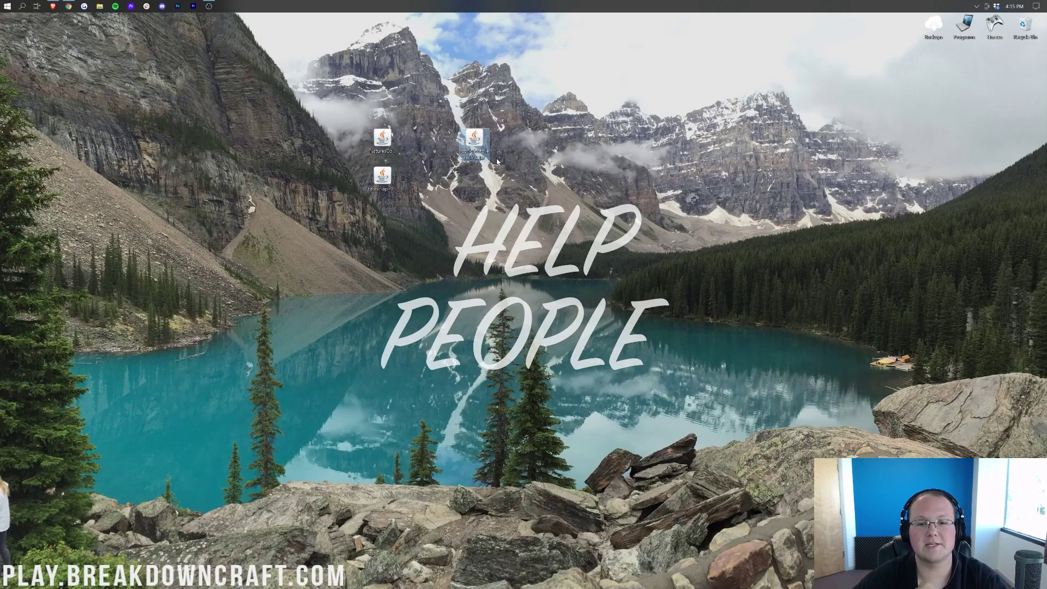
{"action": "right_click", "coordinate": [482, 145]}
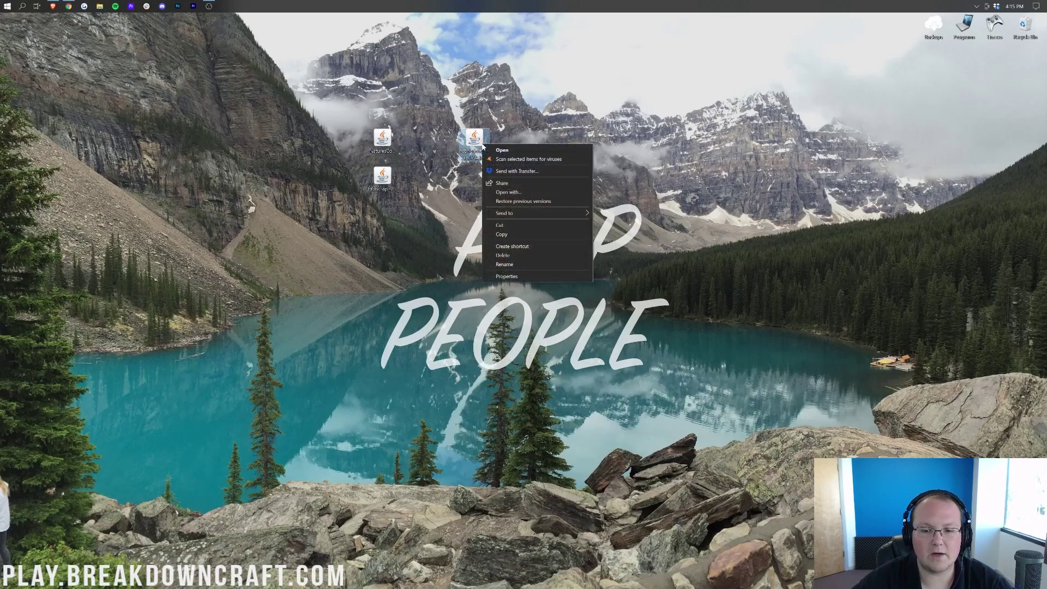
{"action": "left_click", "coordinate": [498, 193]}
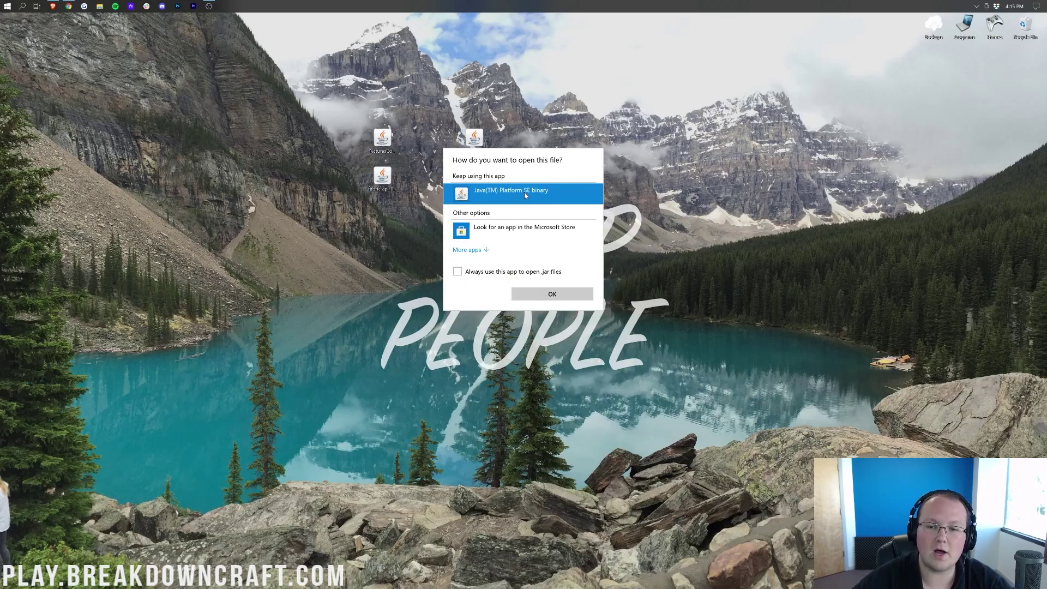
{"action": "left_click", "coordinate": [518, 135]}
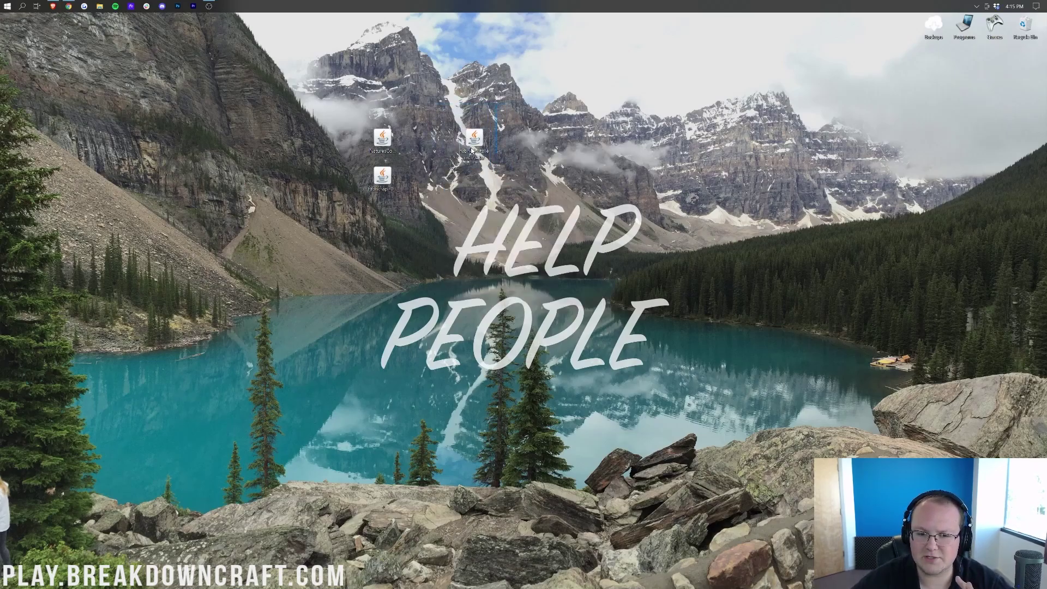
Reveal the downloaded fabric-installer-0.7.4.jar in its Desktop folder from the browser's downloads, close the folder window and minimize the browser.
{"action": "left_click_drag", "start_coordinate": [472, 151], "coordinate": [484, 180]}
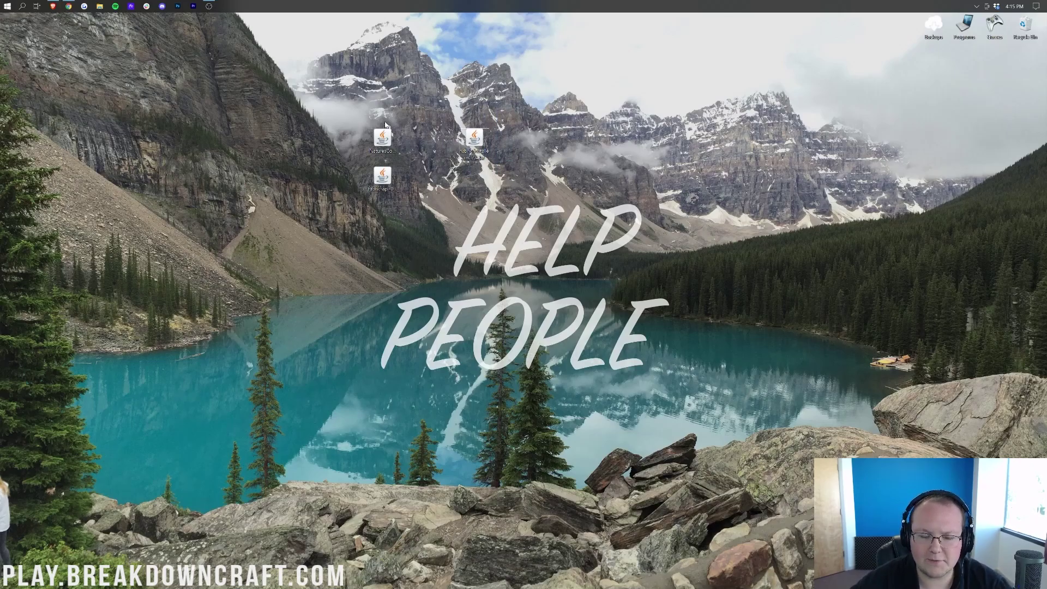
{"action": "left_click", "coordinate": [68, 6]}
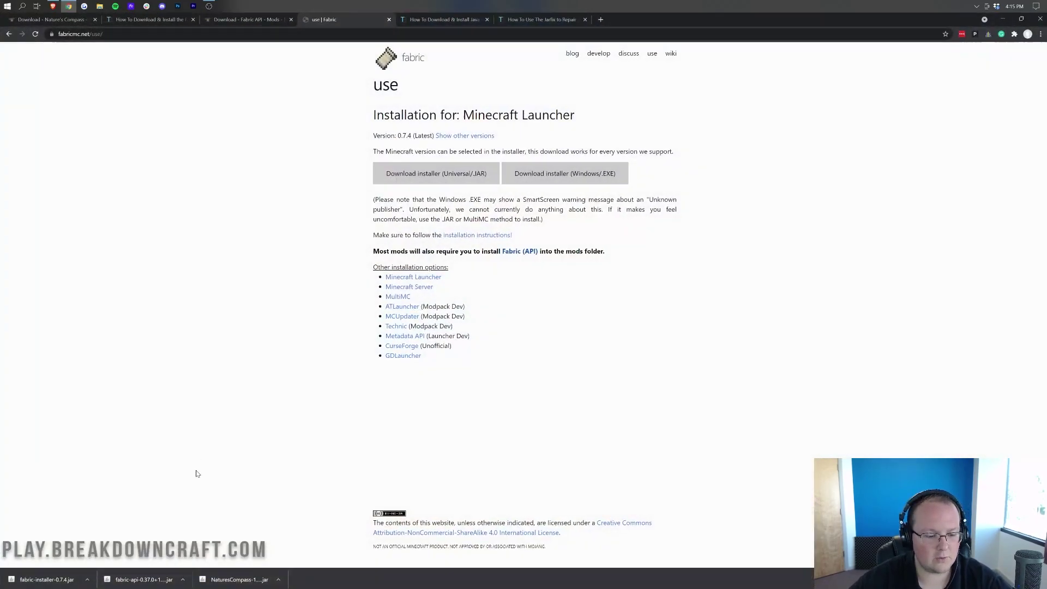
{"action": "left_click", "coordinate": [87, 579]}
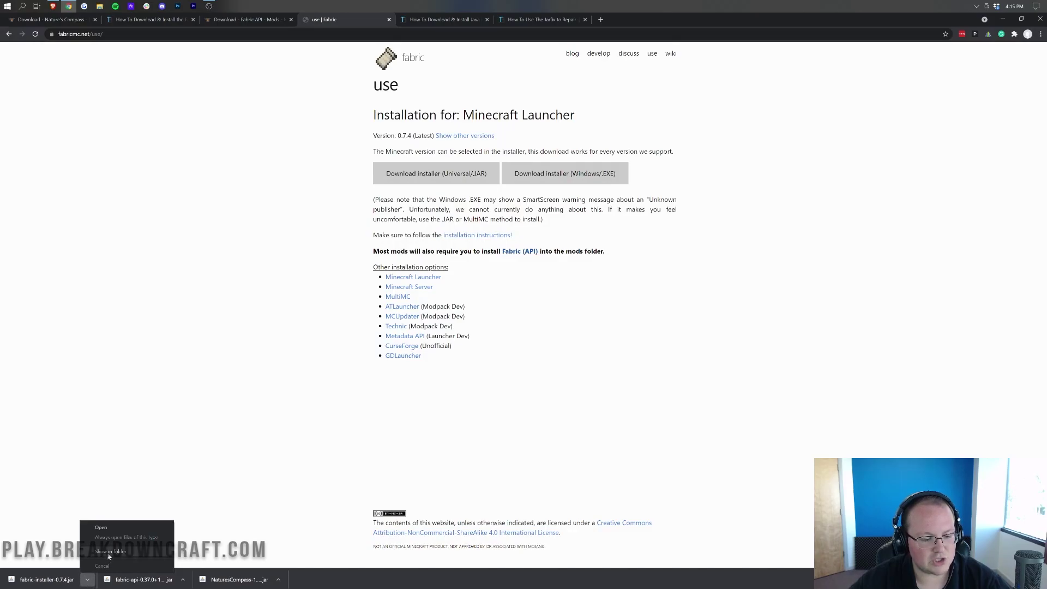
{"action": "left_click", "coordinate": [101, 528]}
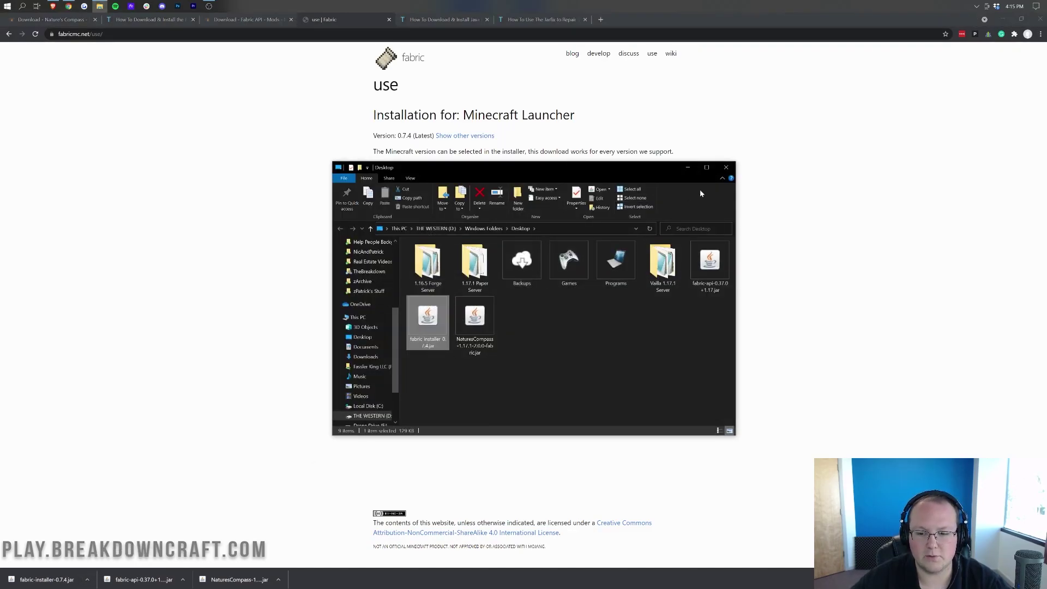
{"action": "left_click", "coordinate": [724, 167]}
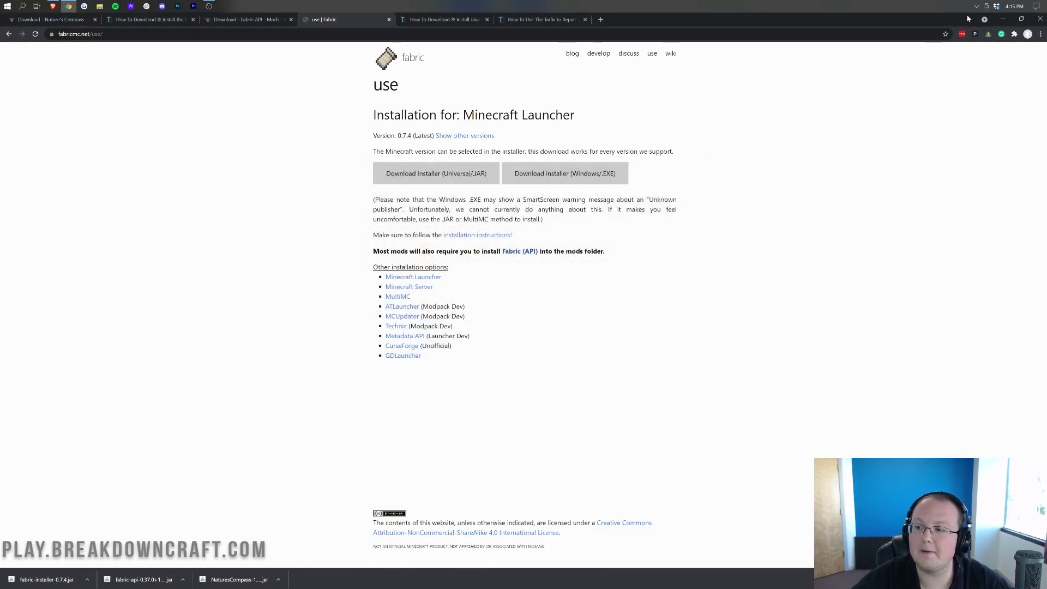
{"action": "left_click", "coordinate": [1002, 15]}
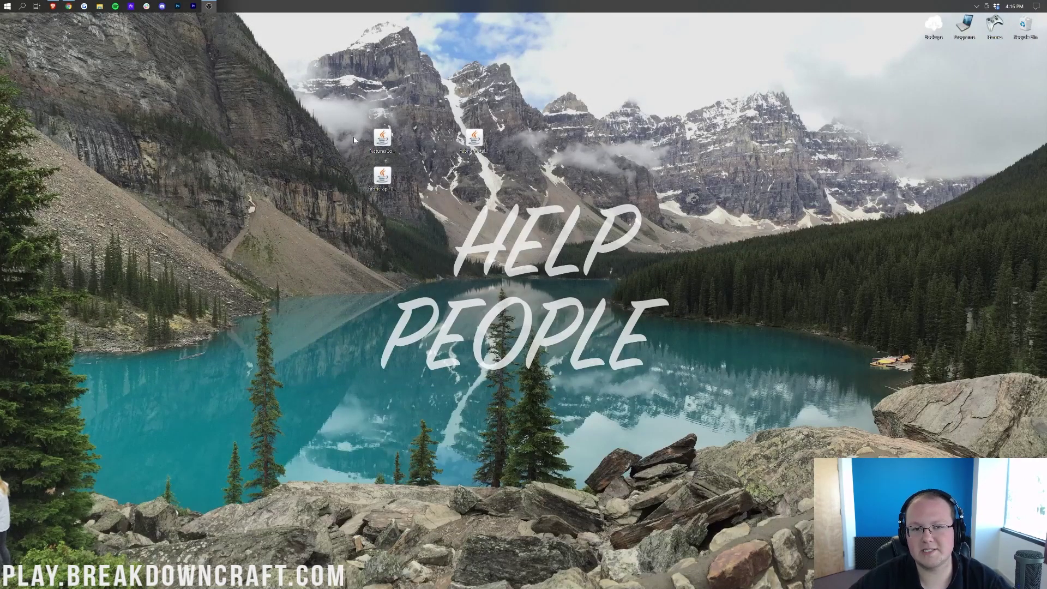
{"action": "right_click", "coordinate": [467, 131]}
{"action": "left_click", "coordinate": [486, 183]}
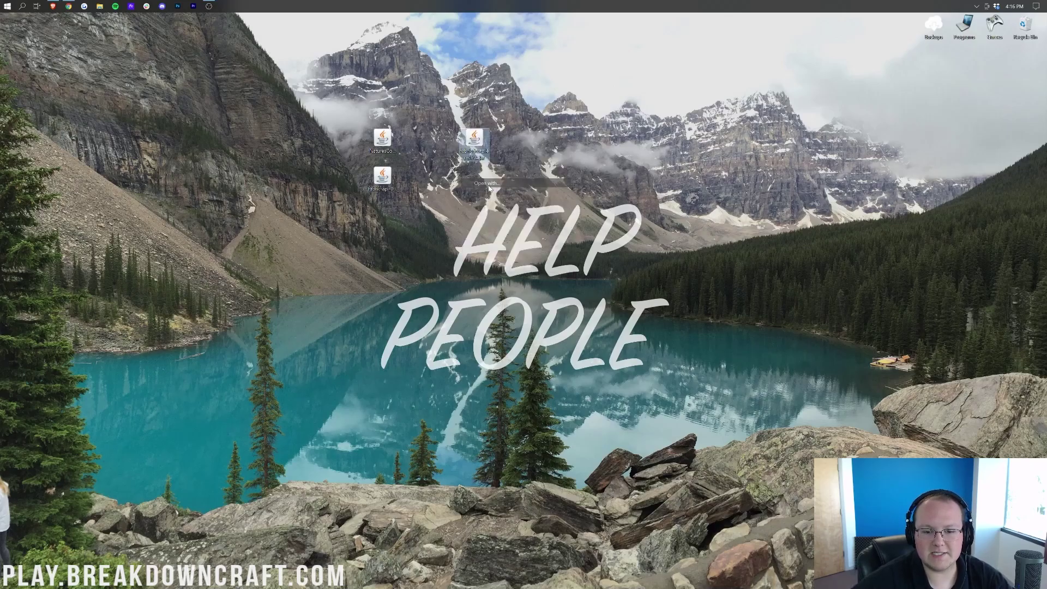
{"action": "left_click", "coordinate": [524, 69]}
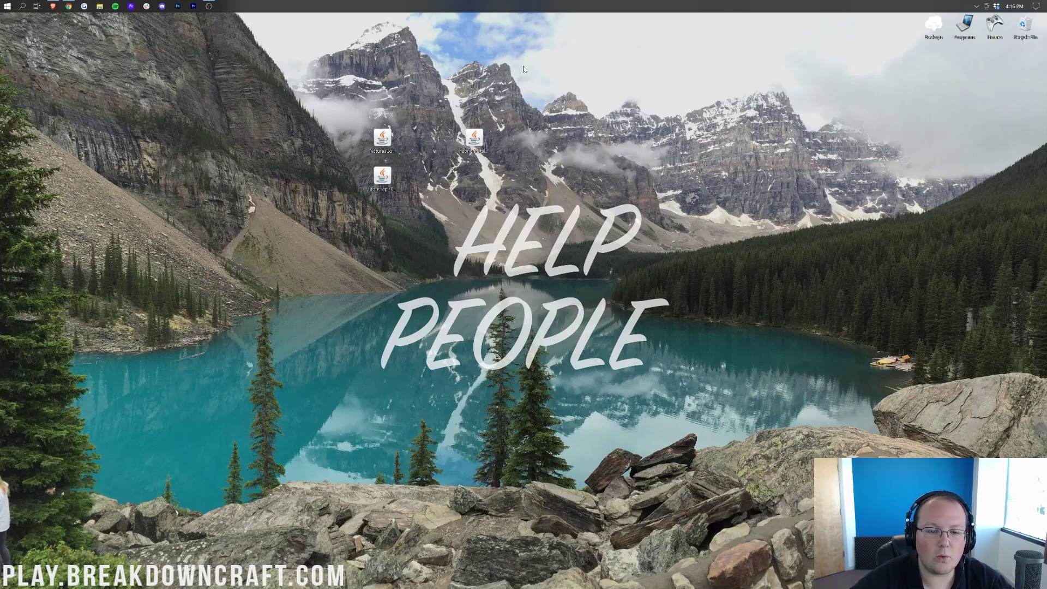
Review the article on downloading and installing Java for Minecraft and the Jarfix repair article, and minimize the browser.
{"action": "left_click", "coordinate": [69, 6]}
{"action": "left_click", "coordinate": [440, 24]}
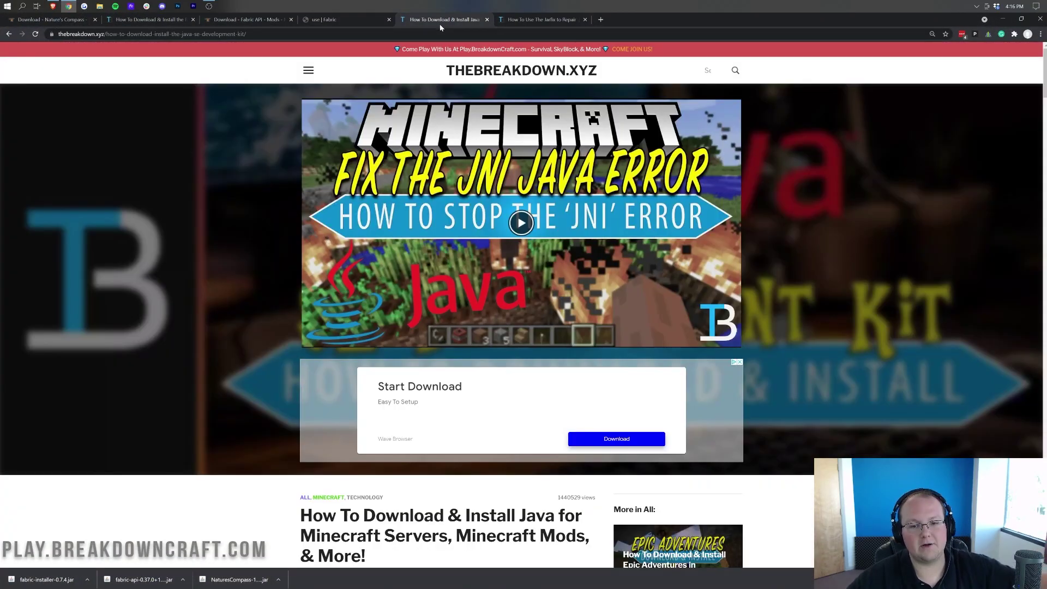
{"action": "scroll", "coordinate": [370, 273], "scroll_direction": "down", "scroll_amount": 5}
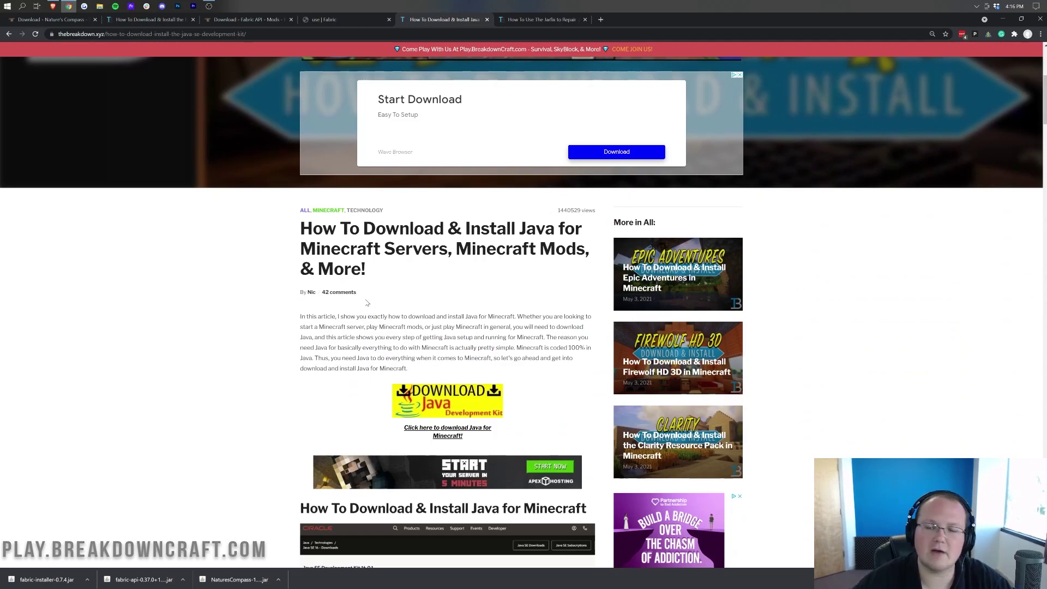
{"action": "left_click_drag", "start_coordinate": [456, 249], "coordinate": [586, 250]}
{"action": "left_click", "coordinate": [506, 274]}
{"action": "scroll", "coordinate": [506, 274], "scroll_direction": "down", "scroll_amount": 10}
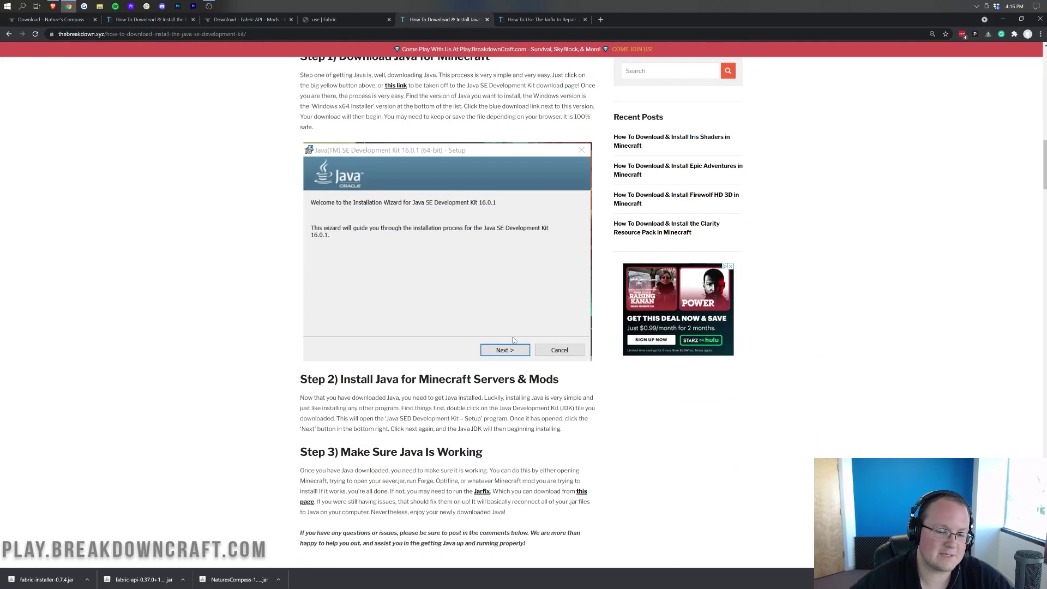
{"action": "scroll", "coordinate": [529, 359], "scroll_direction": "up", "scroll_amount": 20}
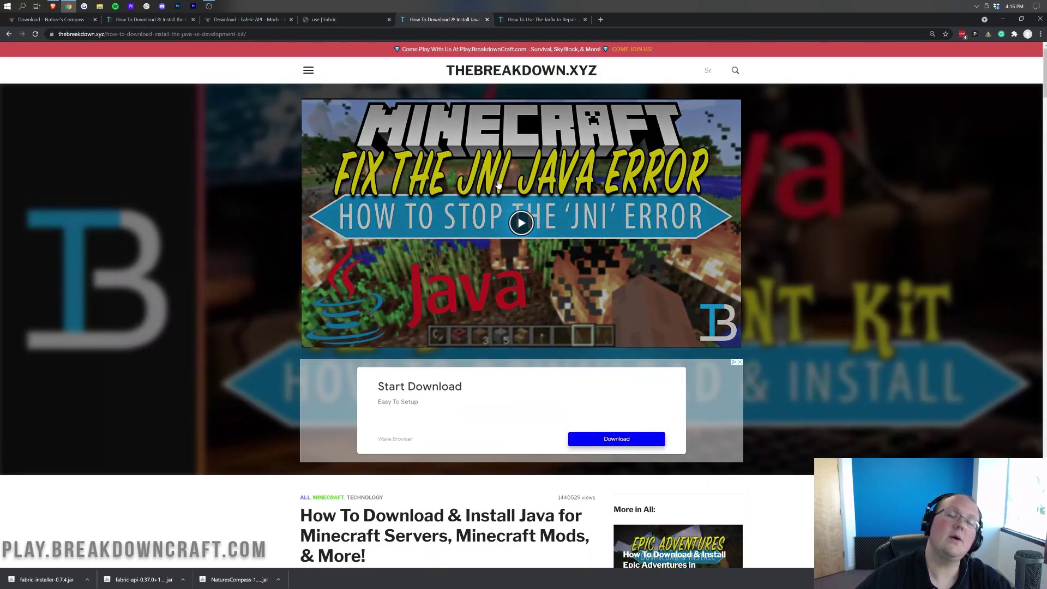
{"action": "left_click", "coordinate": [528, 20]}
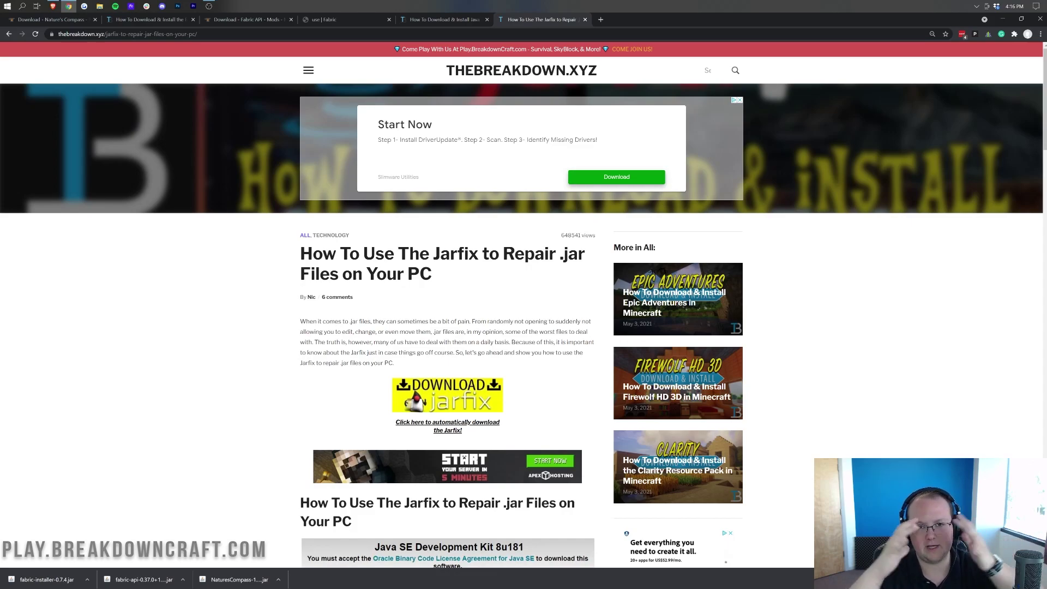
{"action": "left_click", "coordinate": [1003, 19]}
Open the Fabric installer jar on the desktop with Java(TM) Platform SE binary.
{"action": "right_click", "coordinate": [489, 142]}
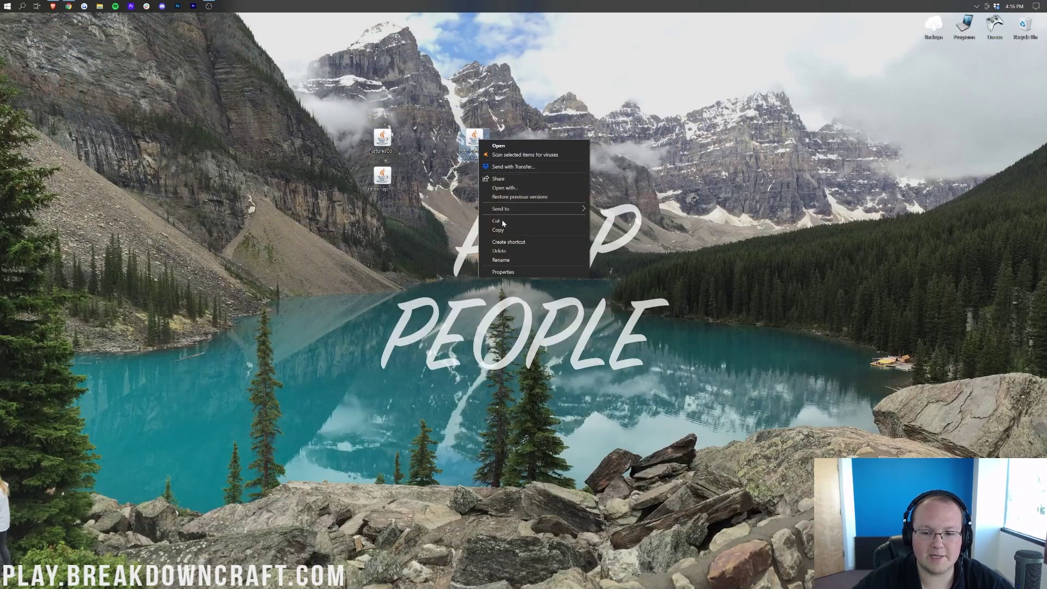
{"action": "left_click", "coordinate": [511, 191]}
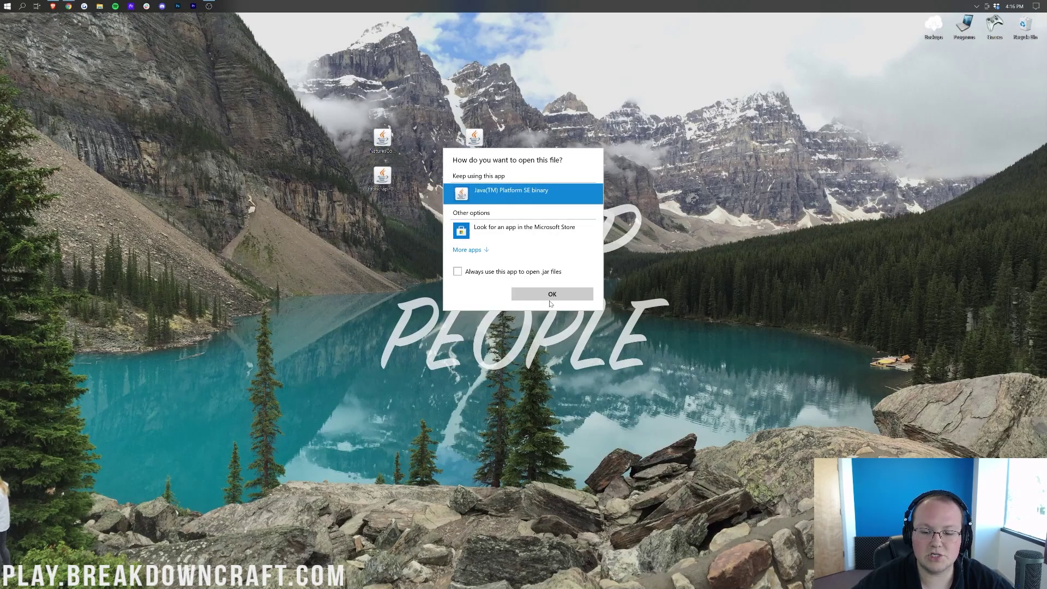
{"action": "left_click", "coordinate": [537, 295]}
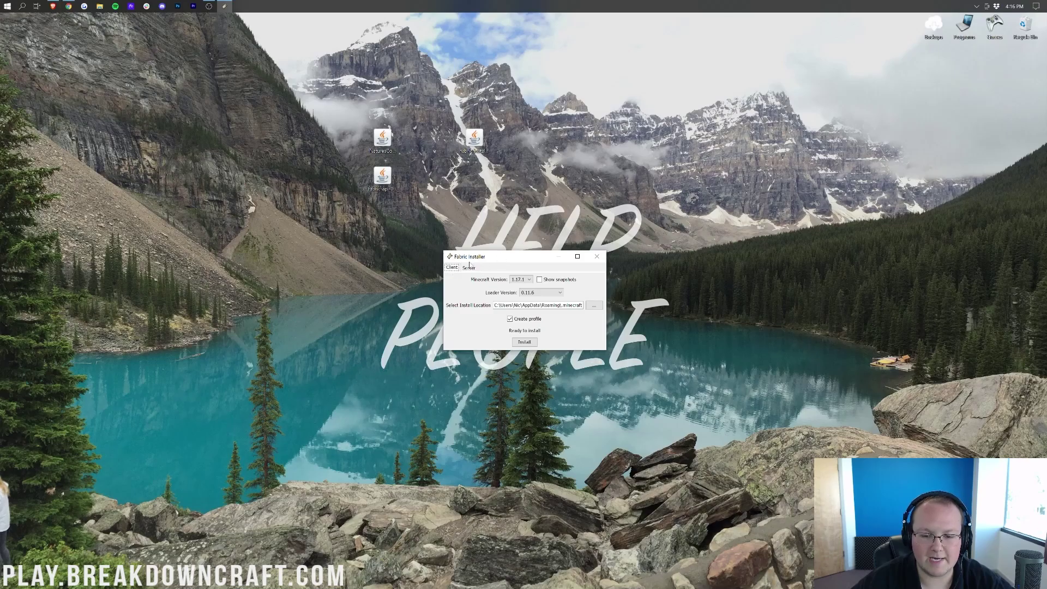
Install the Fabric client loader 0.11.6 for Minecraft 1.17.1, dismiss the confirmation and close the installer.
{"action": "left_click", "coordinate": [518, 279]}
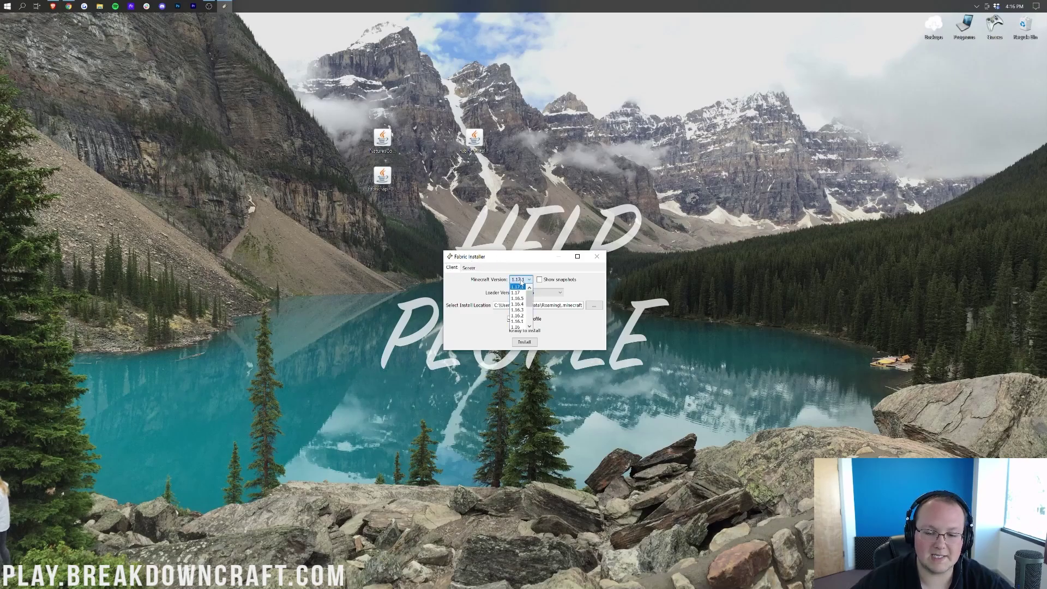
{"action": "left_click", "coordinate": [521, 286]}
{"action": "left_click", "coordinate": [524, 342]}
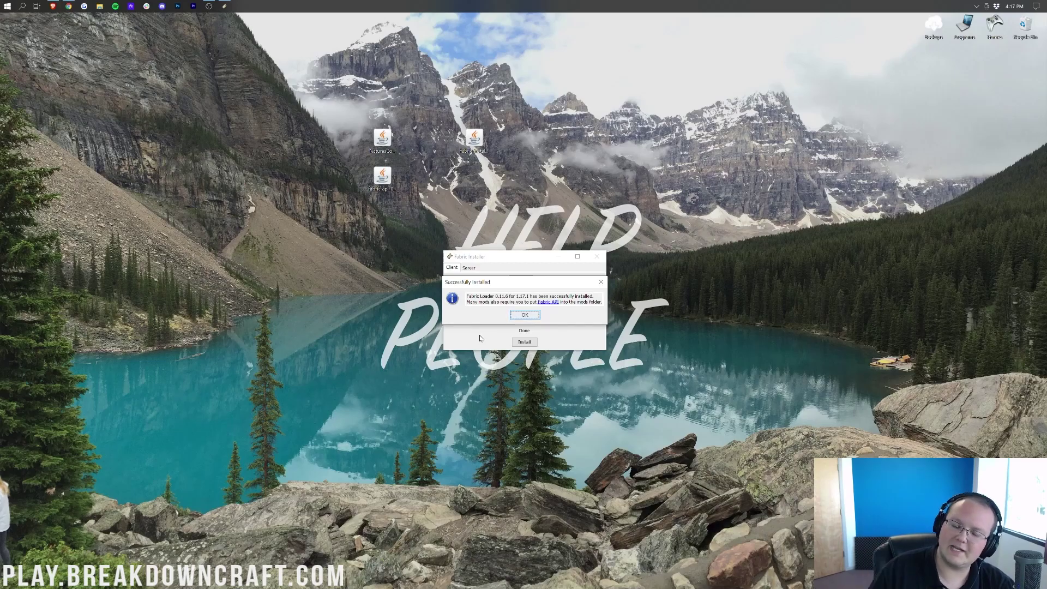
{"action": "left_click", "coordinate": [525, 315]}
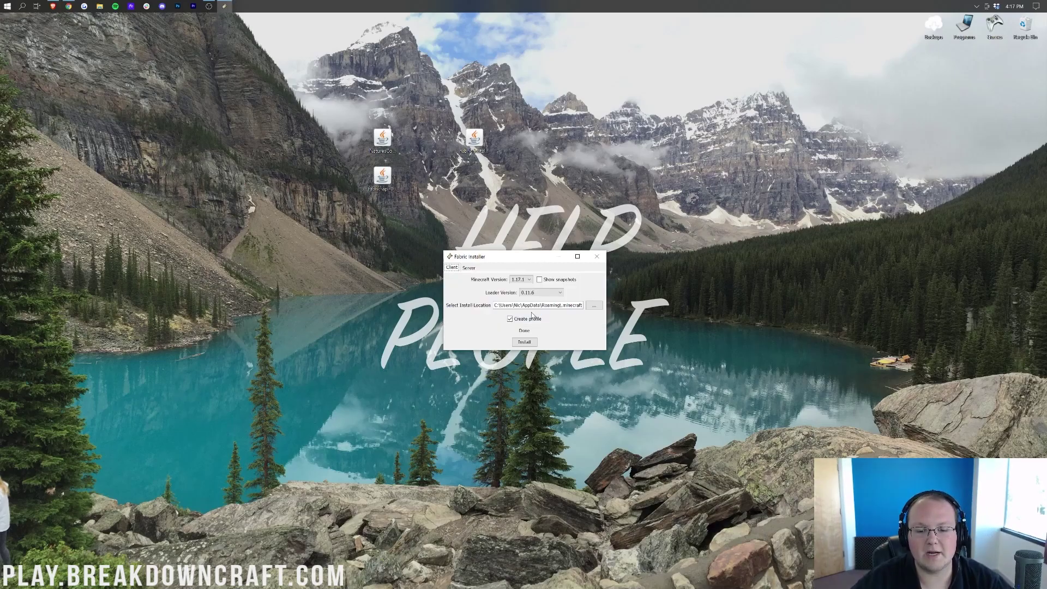
{"action": "left_click", "coordinate": [596, 256]}
Move the Fabric installer to the Recycle Bin and place the Nature's Compass and Fabric API jars side by side on the desktop.
{"action": "left_click_drag", "start_coordinate": [474, 139], "coordinate": [1028, 37]}
{"action": "left_click_drag", "start_coordinate": [381, 174], "coordinate": [504, 139]}
{"action": "left_click_drag", "start_coordinate": [382, 139], "coordinate": [474, 140]}
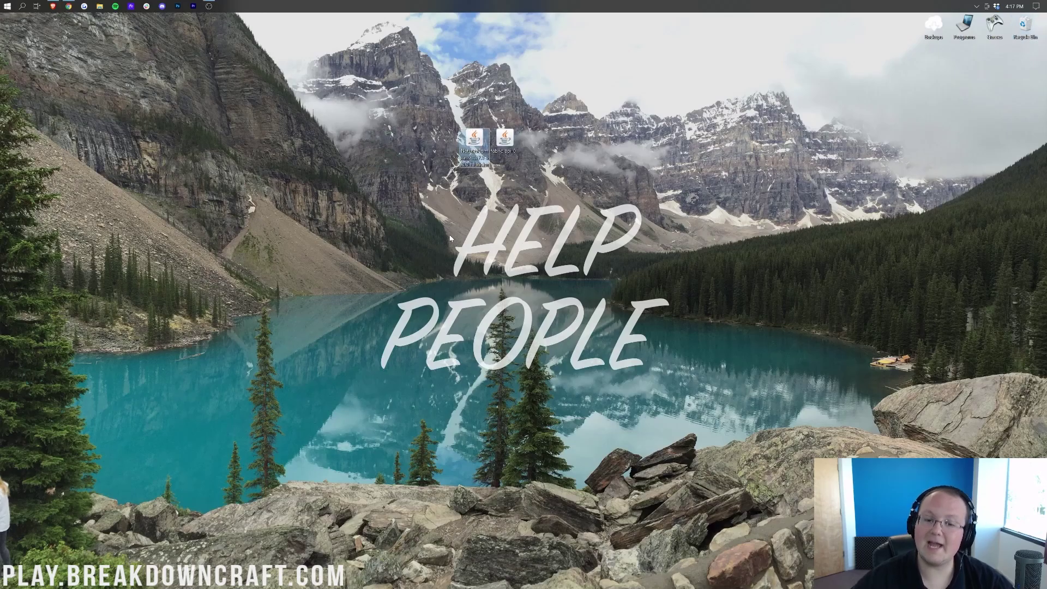
Find and launch the Run dialog, and use it to open the %appdata% folder.
{"action": "left_click", "coordinate": [2, 4]}
{"action": "type", "text": "run"}
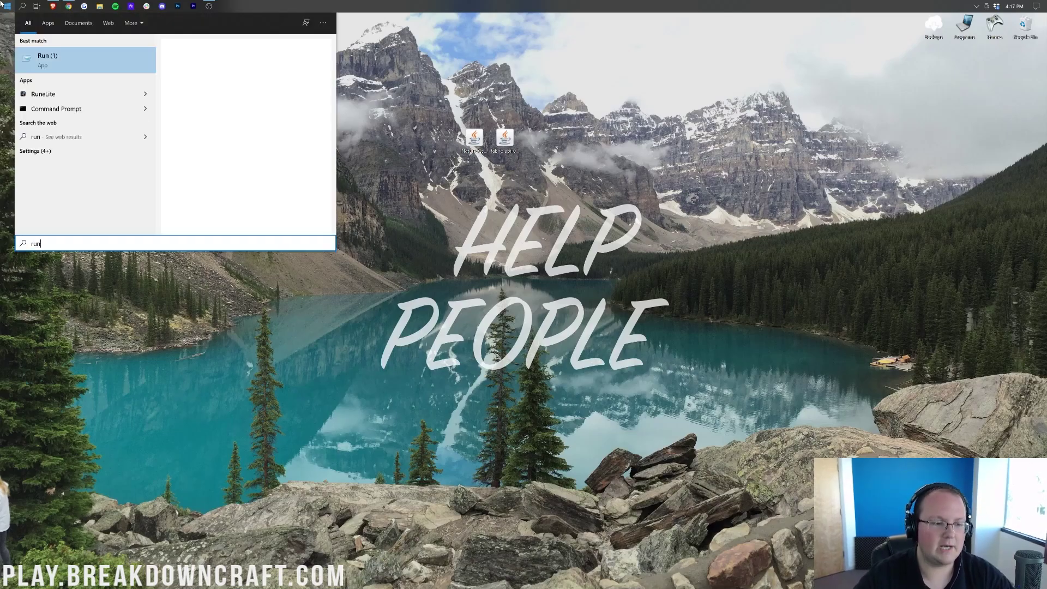
{"action": "left_click", "coordinate": [61, 56]}
{"action": "left_click_drag", "start_coordinate": [62, 19], "coordinate": [92, 46]}
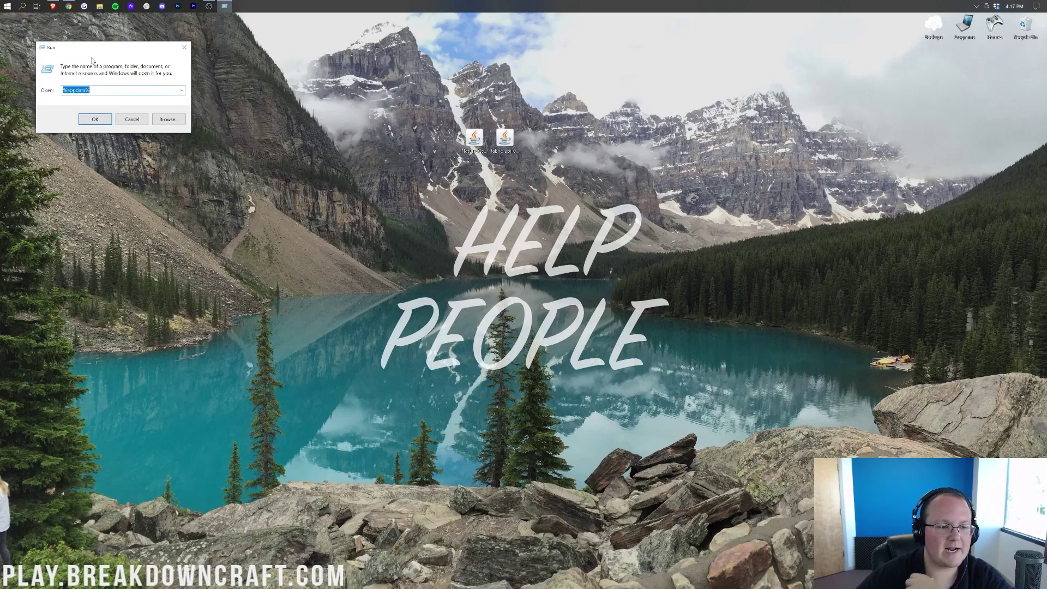
{"action": "type", "text": "%appda"}
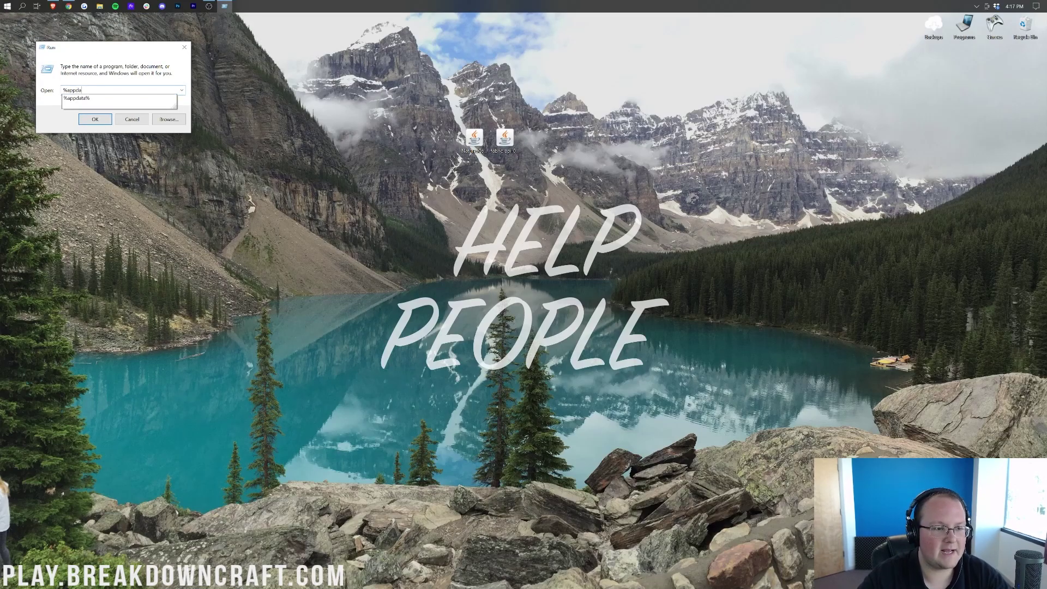
{"action": "type", "text": "ta%"}
{"action": "key", "text": "ctrl+a"}
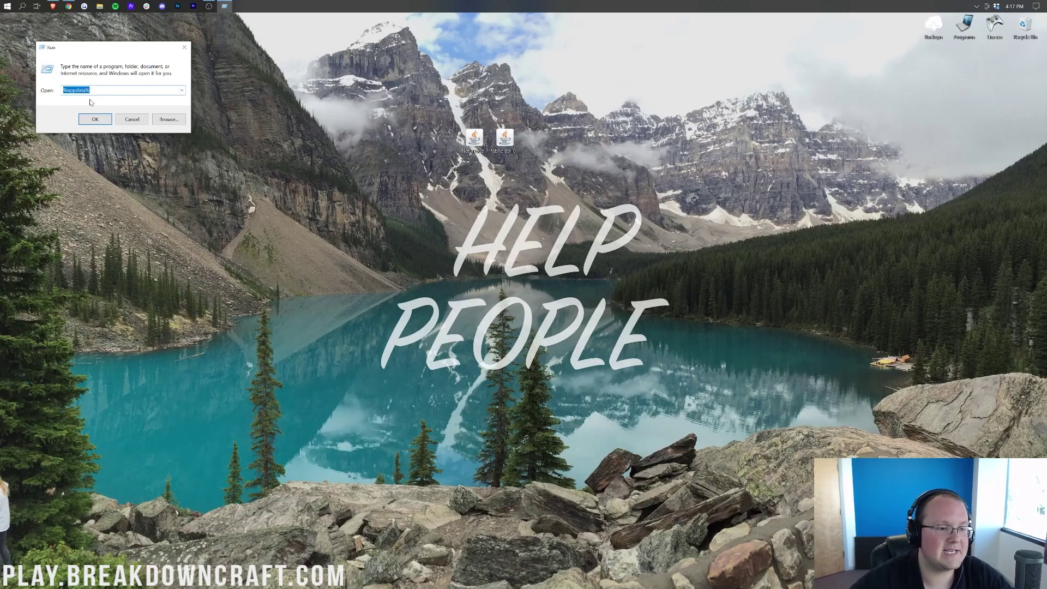
{"action": "left_click", "coordinate": [91, 120]}
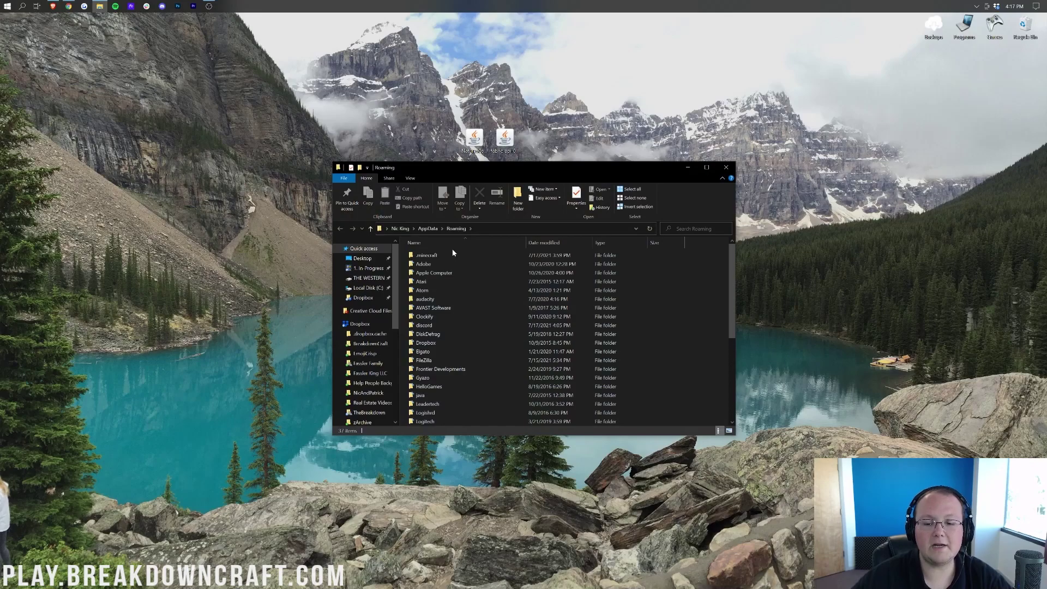
Create a new folder named mods inside the .minecraft folder.
{"action": "double_click", "coordinate": [426, 257]}
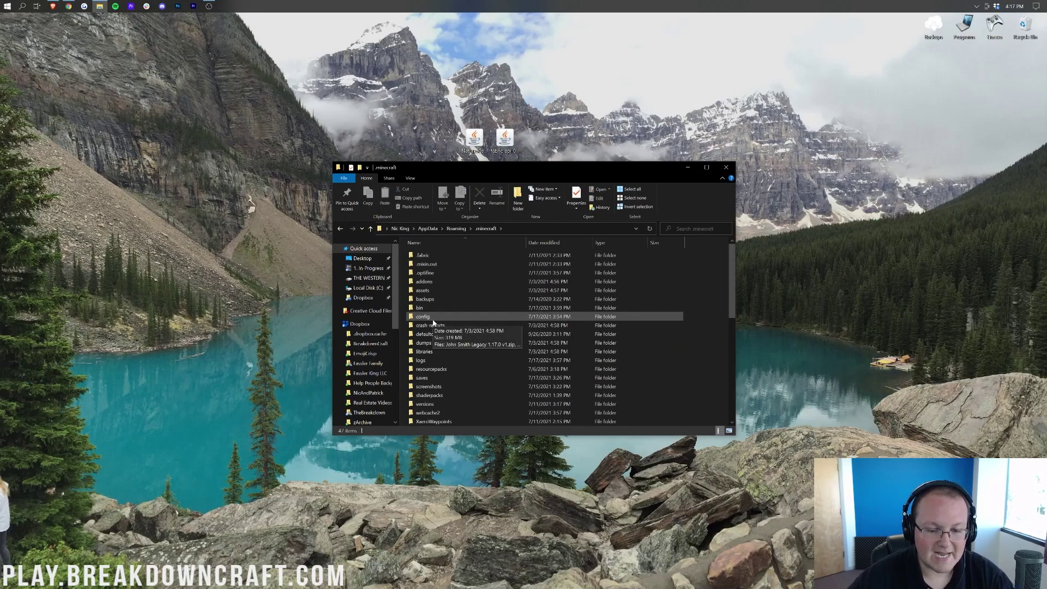
{"action": "right_click", "coordinate": [405, 283]}
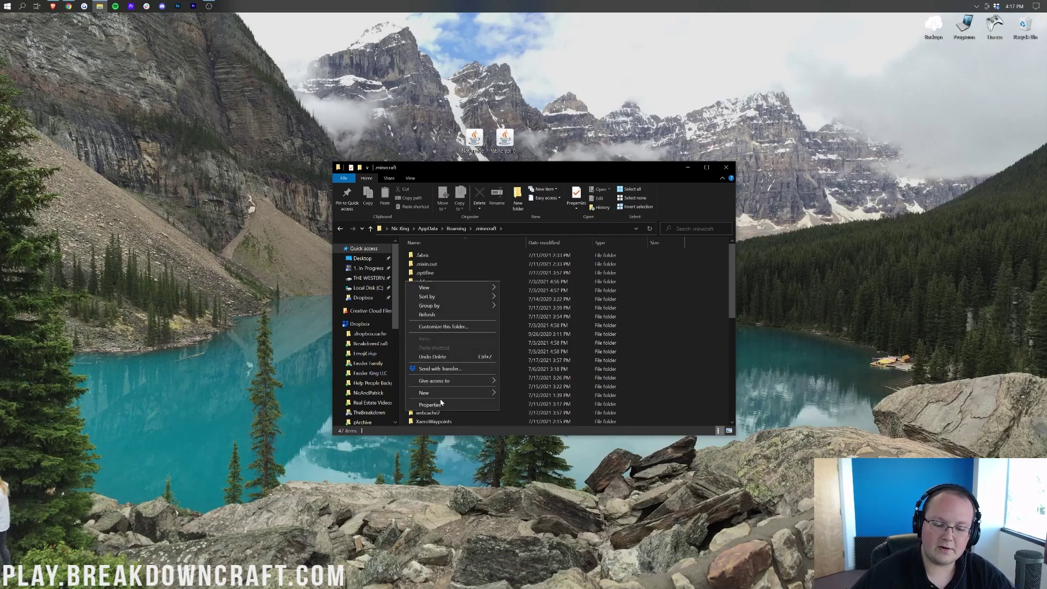
{"action": "mouse_move", "coordinate": [481, 395]}
{"action": "left_click", "coordinate": [532, 394]}
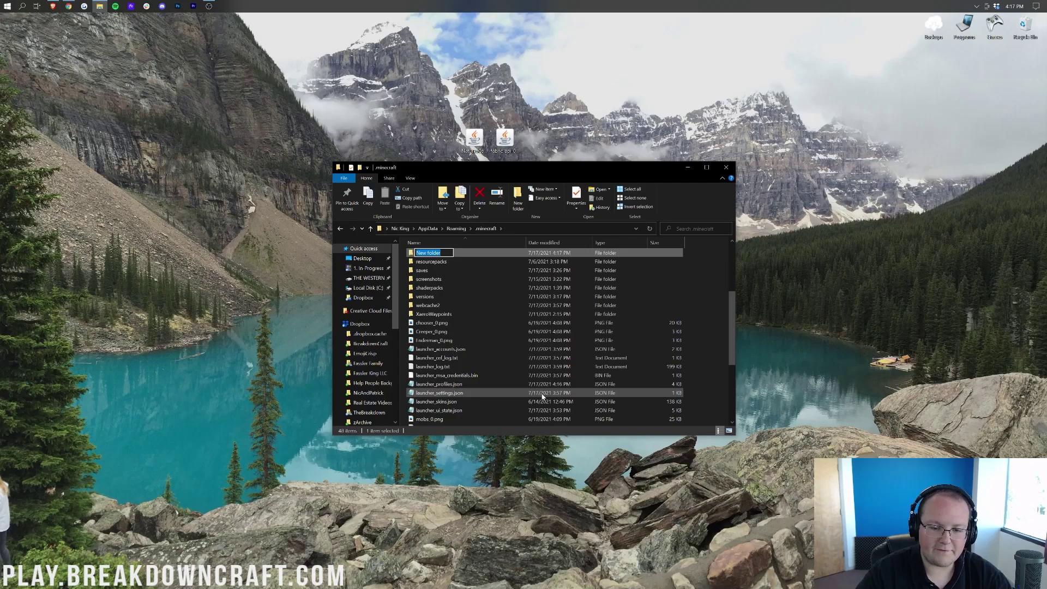
{"action": "type", "text": "mods"}
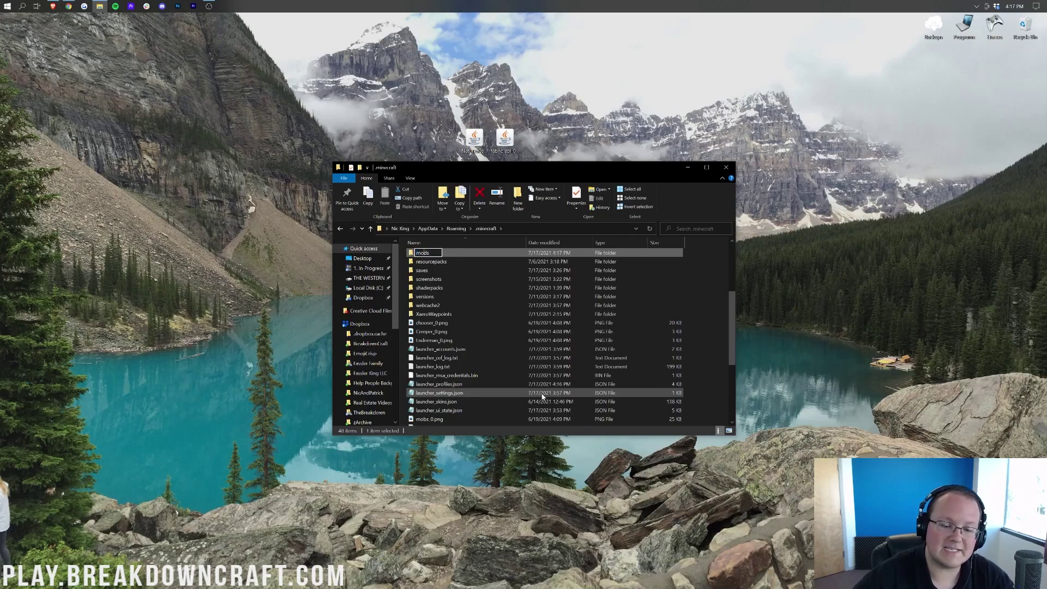
{"action": "key", "text": "ctrl+a"}
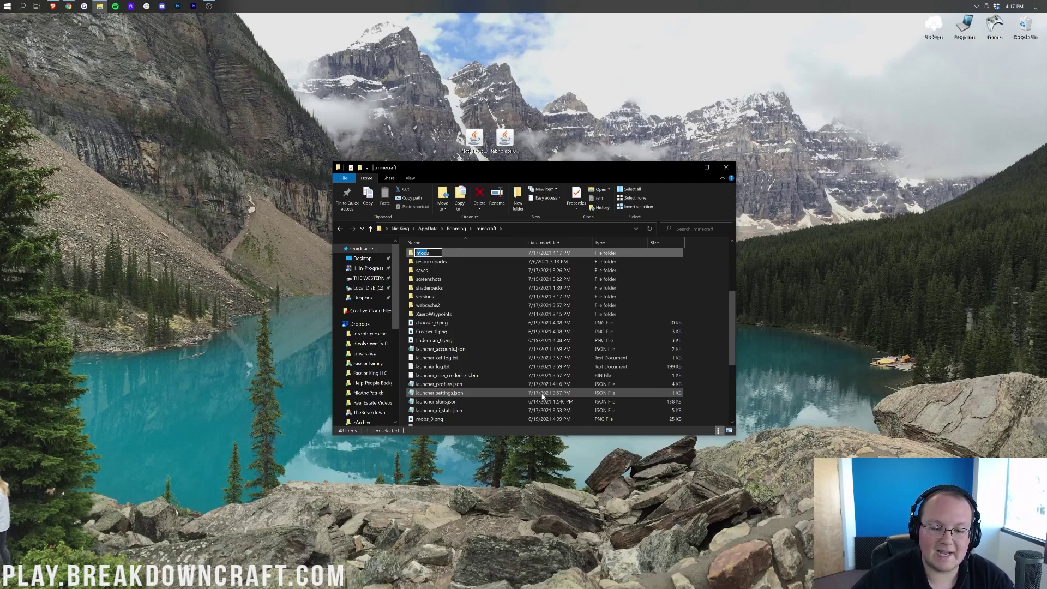
{"action": "key", "text": "Return"}
Put the Fabric API and Nature's Compass jars from the desktop into the mods folder and close the folder window.
{"action": "double_click", "coordinate": [526, 255]}
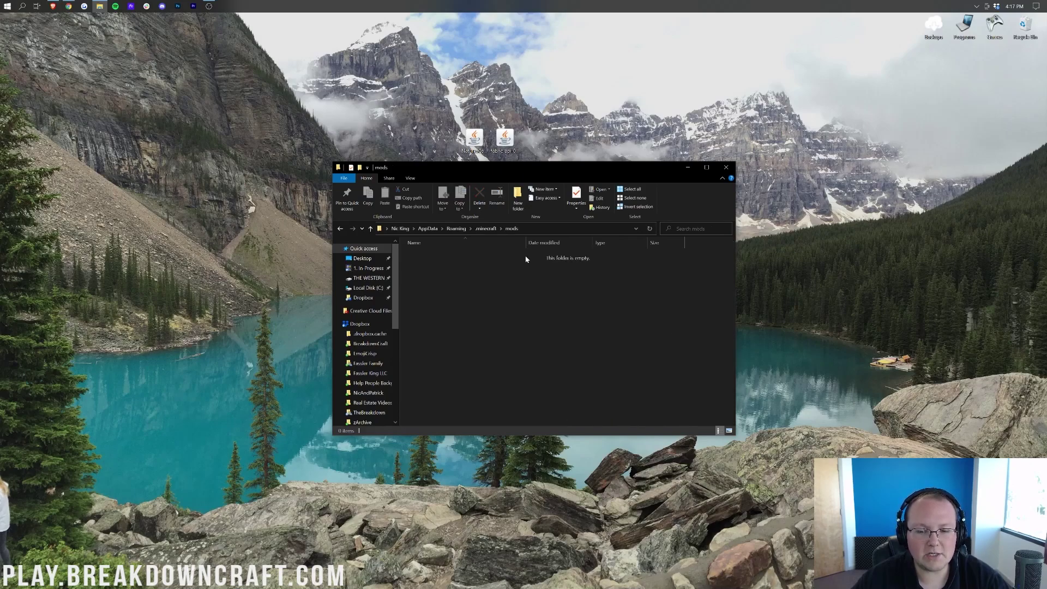
{"action": "left_click_drag", "start_coordinate": [474, 140], "coordinate": [508, 313]}
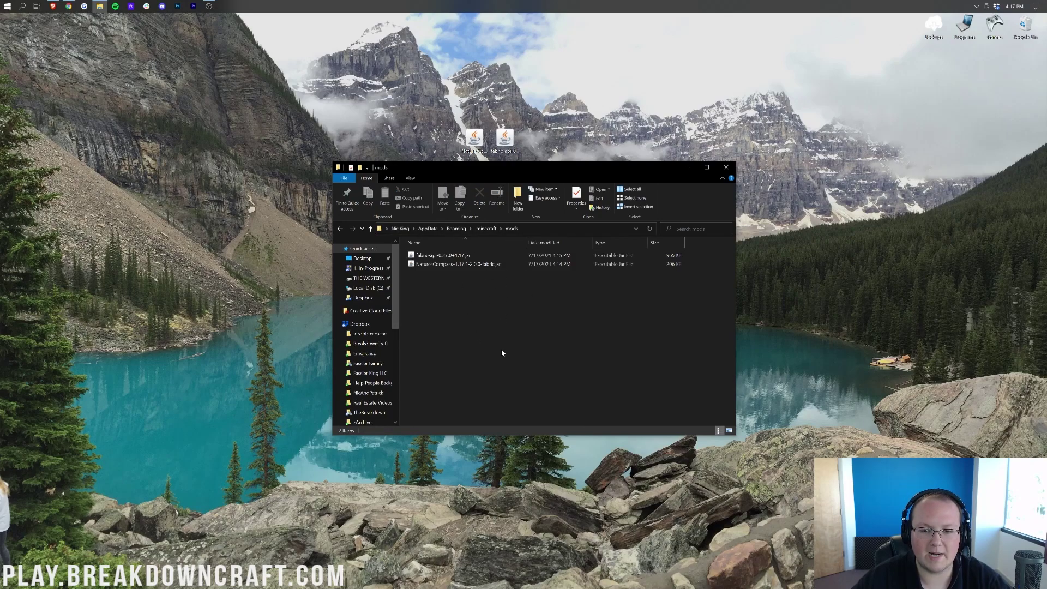
{"action": "left_click", "coordinate": [725, 168]}
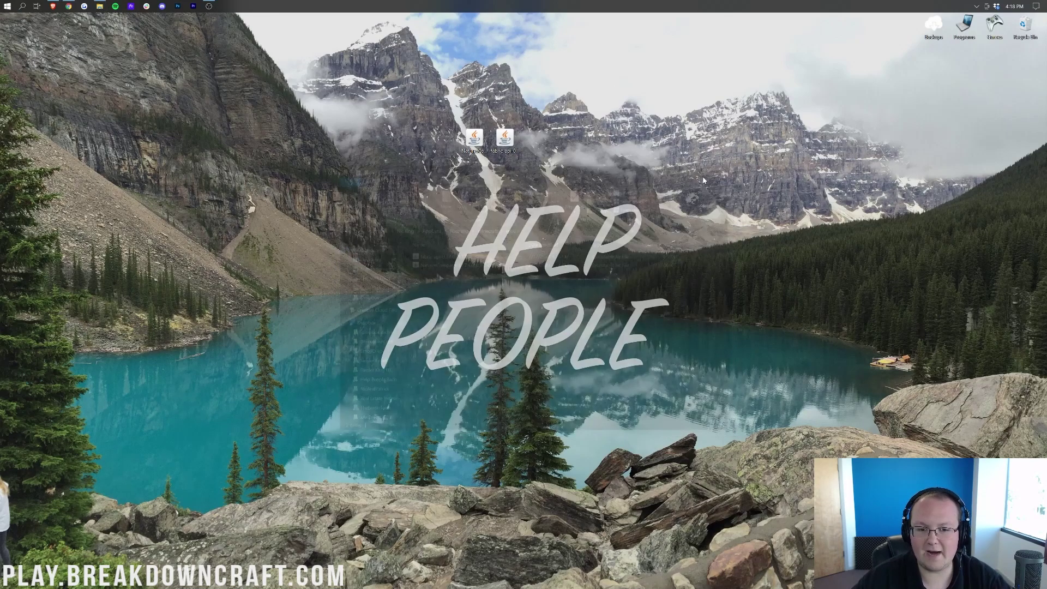
Search the system for minecraft and open the Minecraft Launcher.
{"action": "left_click", "coordinate": [1, 4]}
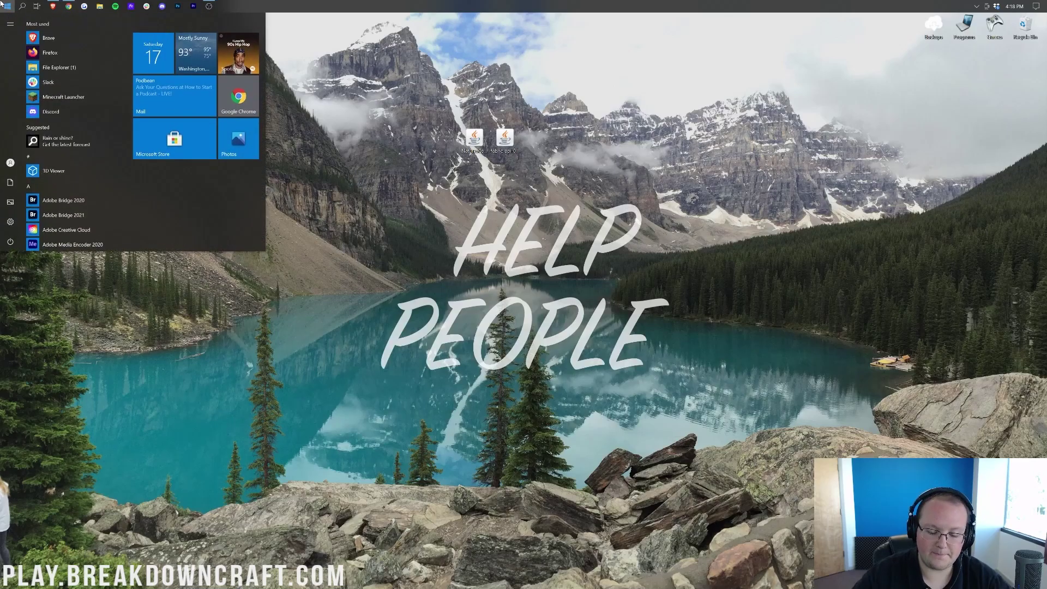
{"action": "type", "text": "minecraft"}
{"action": "key", "text": "Return"}
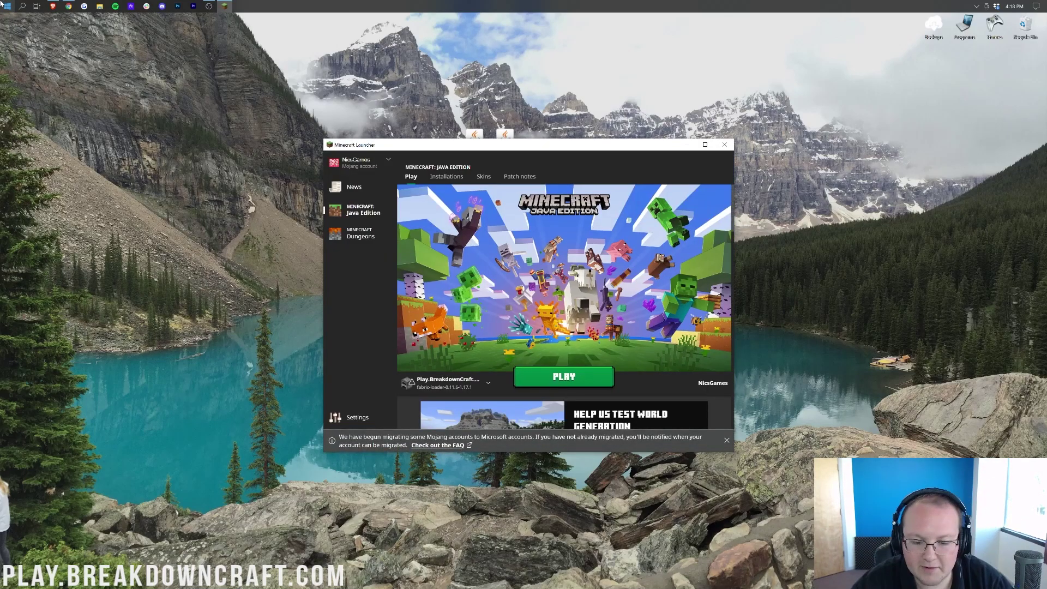
Choose the fabric-loader-1.17.1 installation for playing and try to launch it, backing out at the modified-installation warning.
{"action": "left_click", "coordinate": [478, 386]}
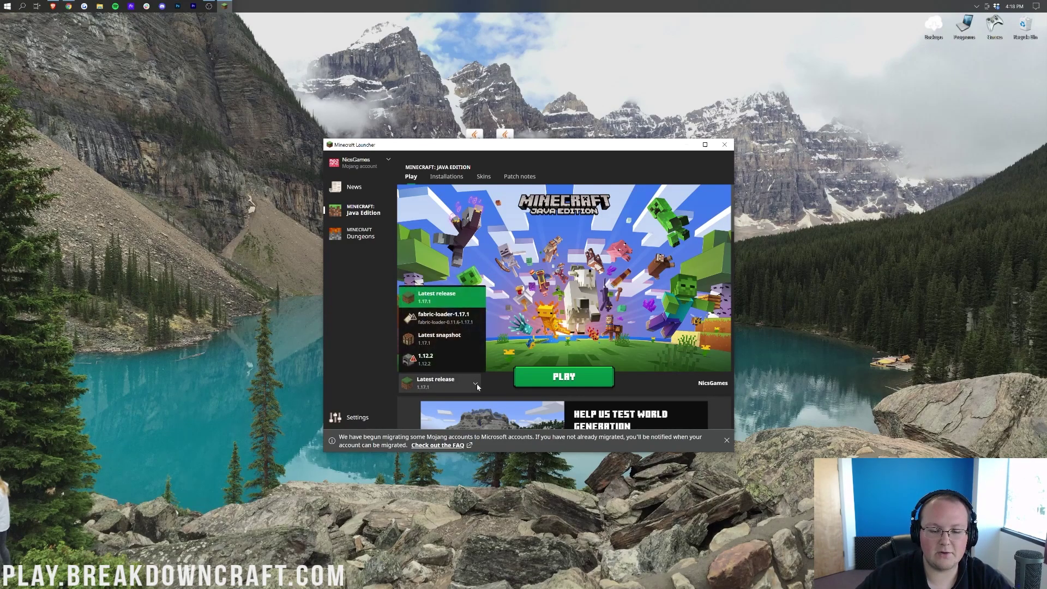
{"action": "left_click", "coordinate": [461, 318]}
{"action": "left_click", "coordinate": [564, 377]}
{"action": "left_click", "coordinate": [585, 346]}
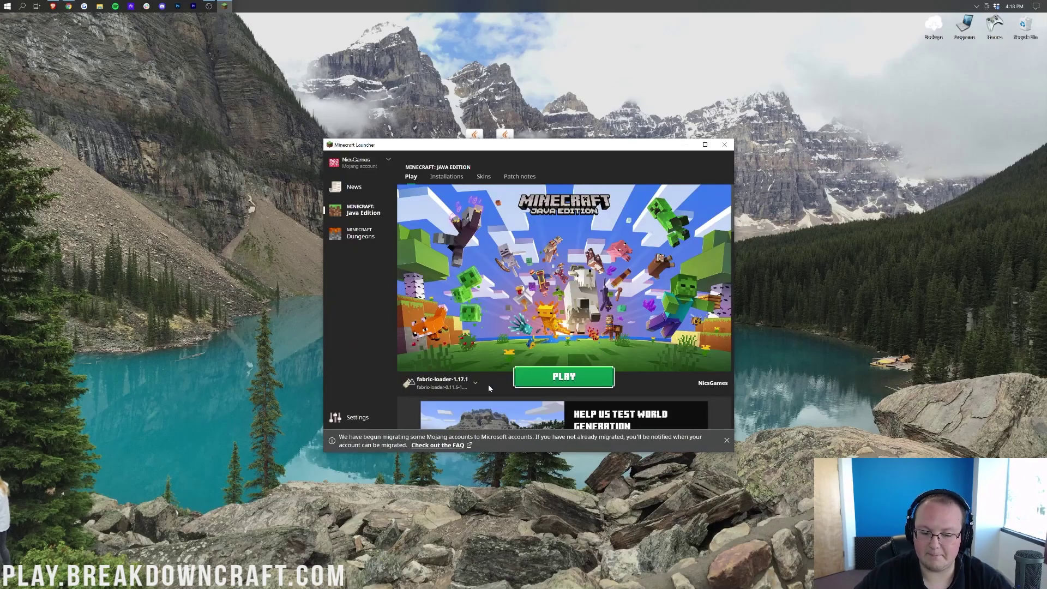
{"action": "mouse_move", "coordinate": [441, 385]}
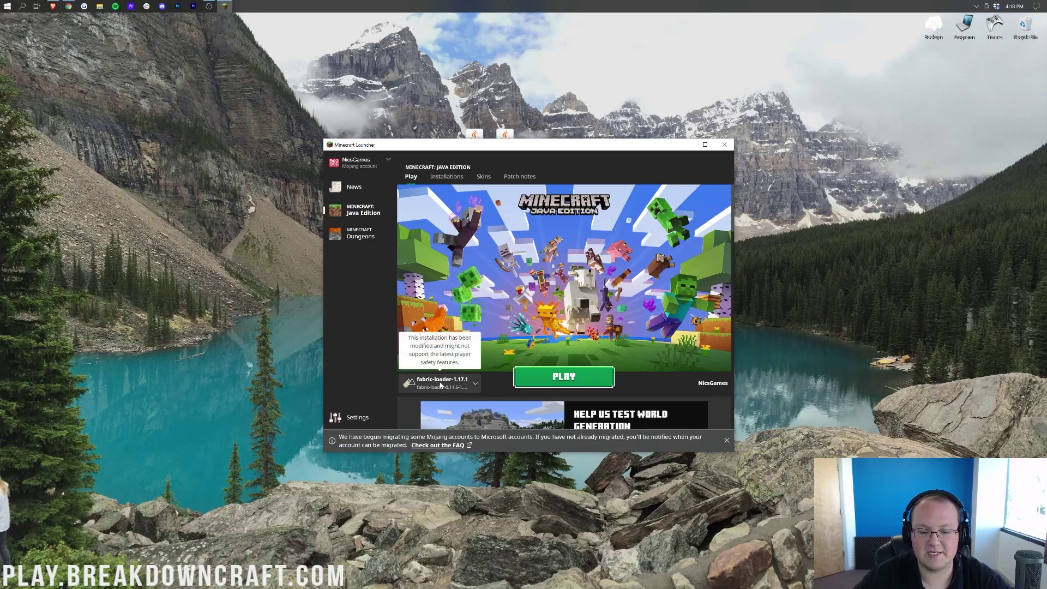
Check the Modded version filter in the installations list and view the settings of the fabric-loader-1.17.1 installation without changing them.
{"action": "left_click", "coordinate": [451, 181]}
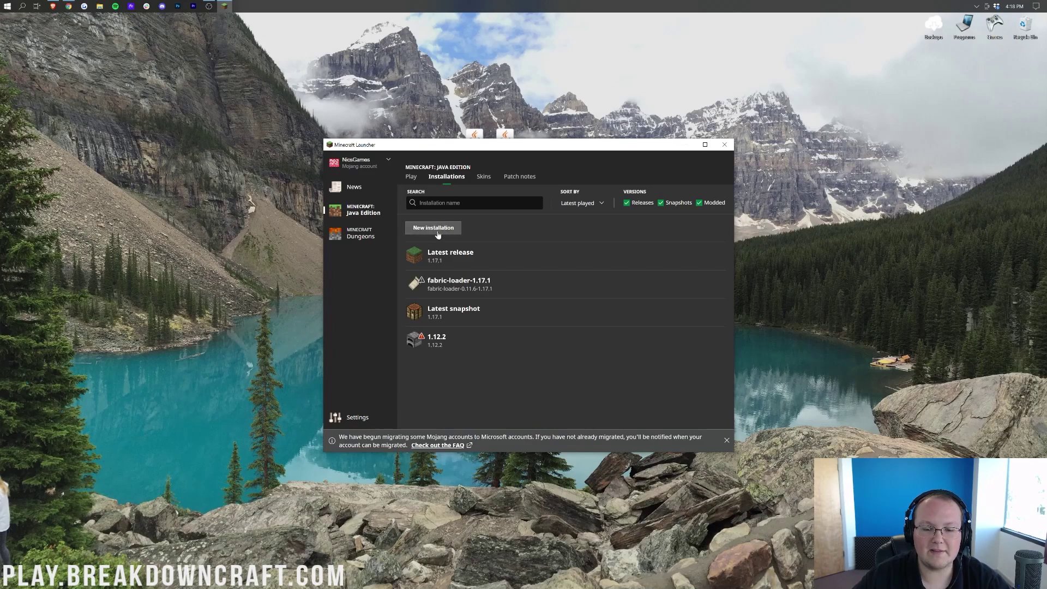
{"action": "left_click", "coordinate": [699, 203]}
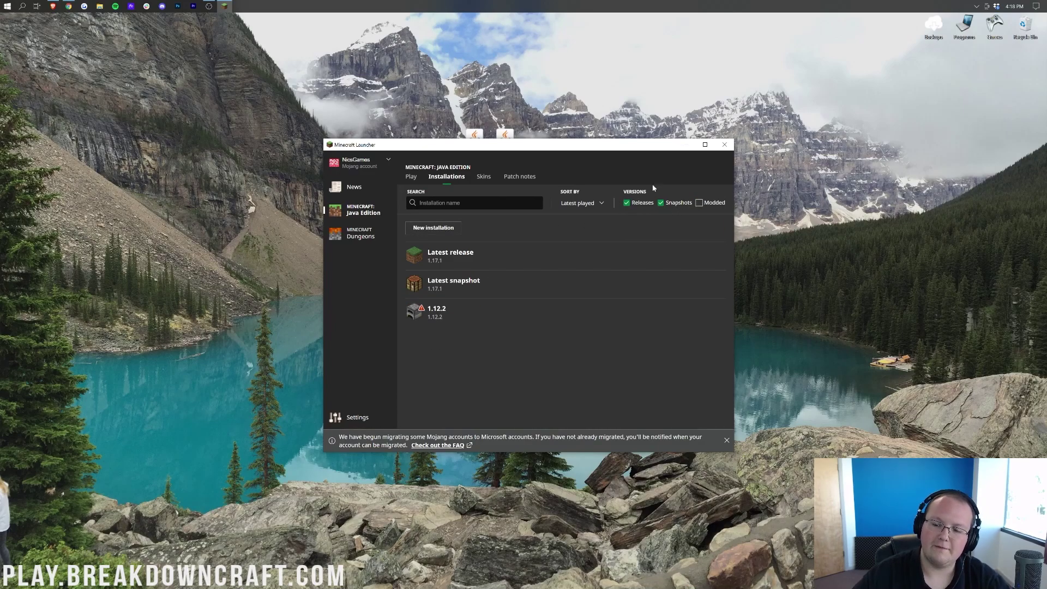
{"action": "left_click", "coordinate": [699, 203]}
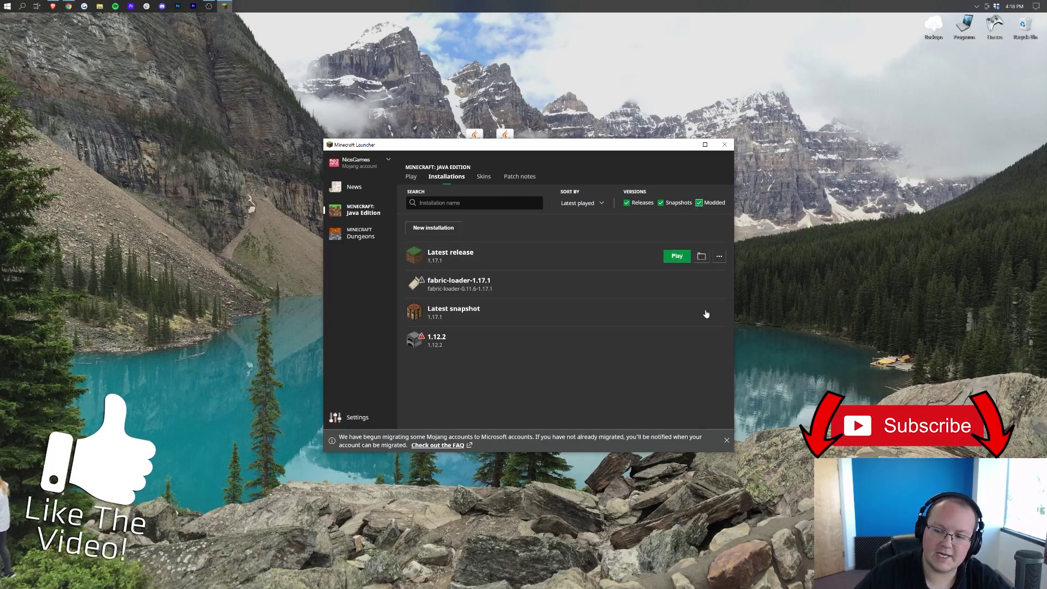
{"action": "left_click", "coordinate": [676, 293]}
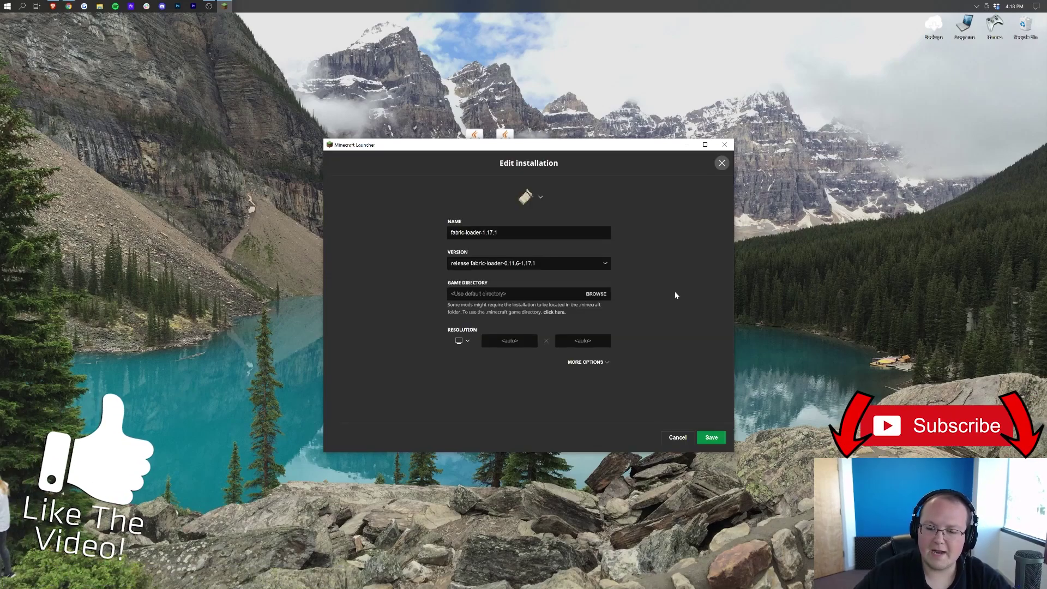
{"action": "left_click", "coordinate": [678, 438]}
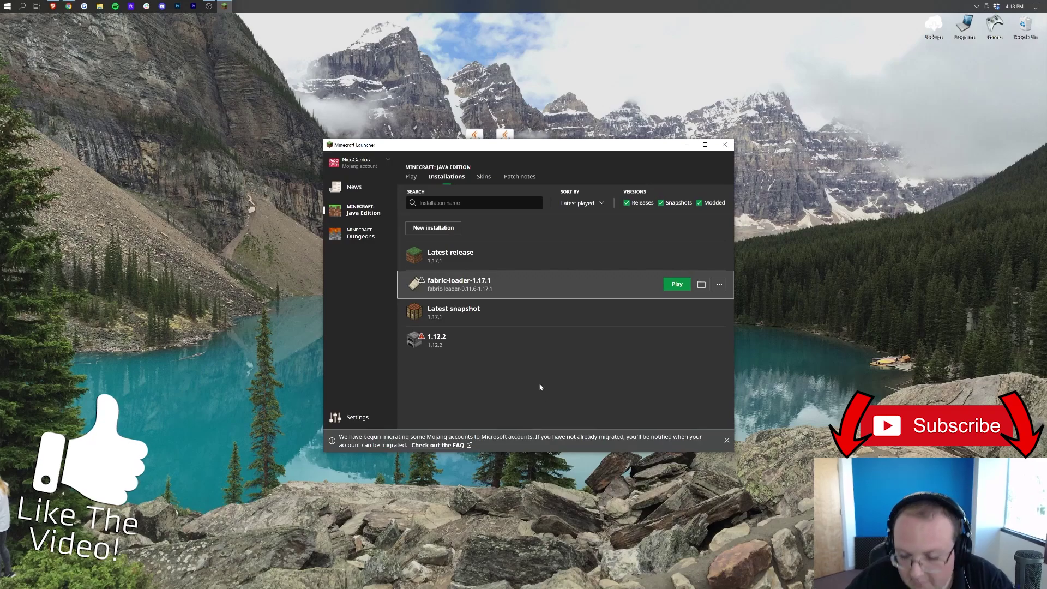
Start a new game installation and name it Play.BreakdownCraft.com.
{"action": "left_click", "coordinate": [415, 229]}
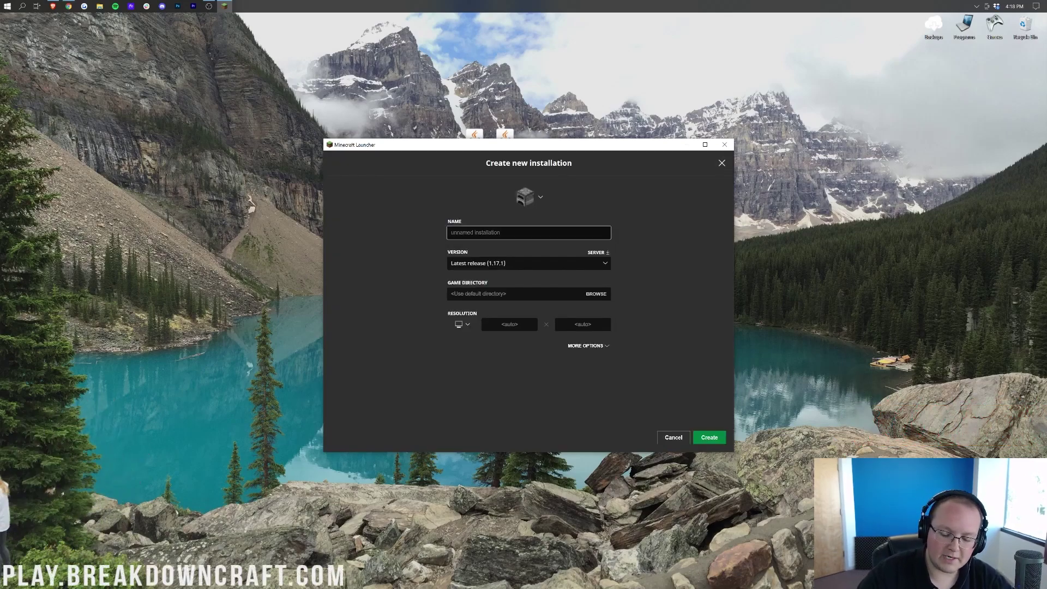
{"action": "type", "text": "Play.Br"}
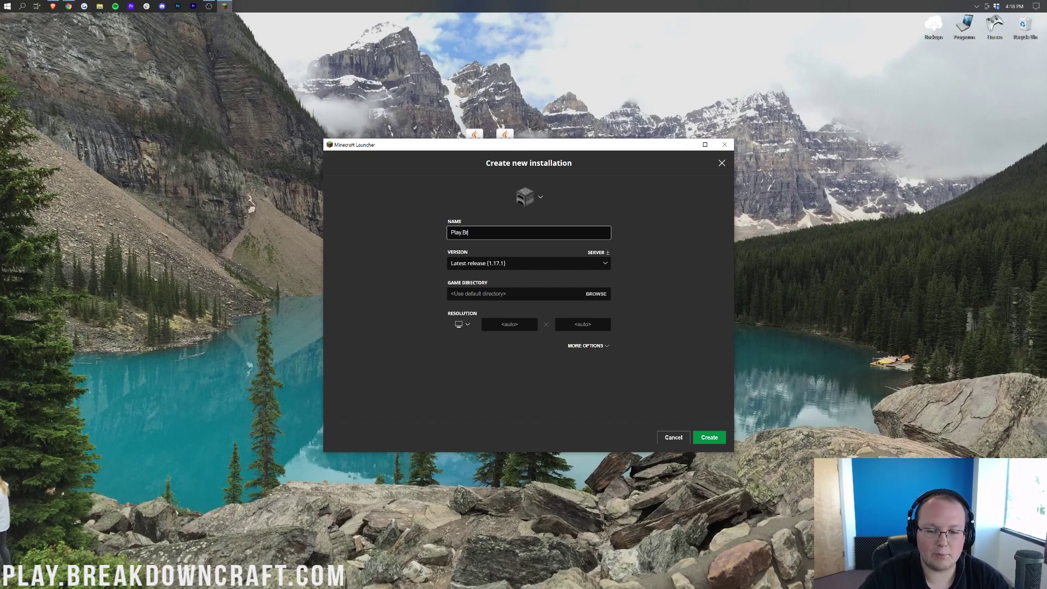
{"action": "type", "text": "eakdownCraft.com"}
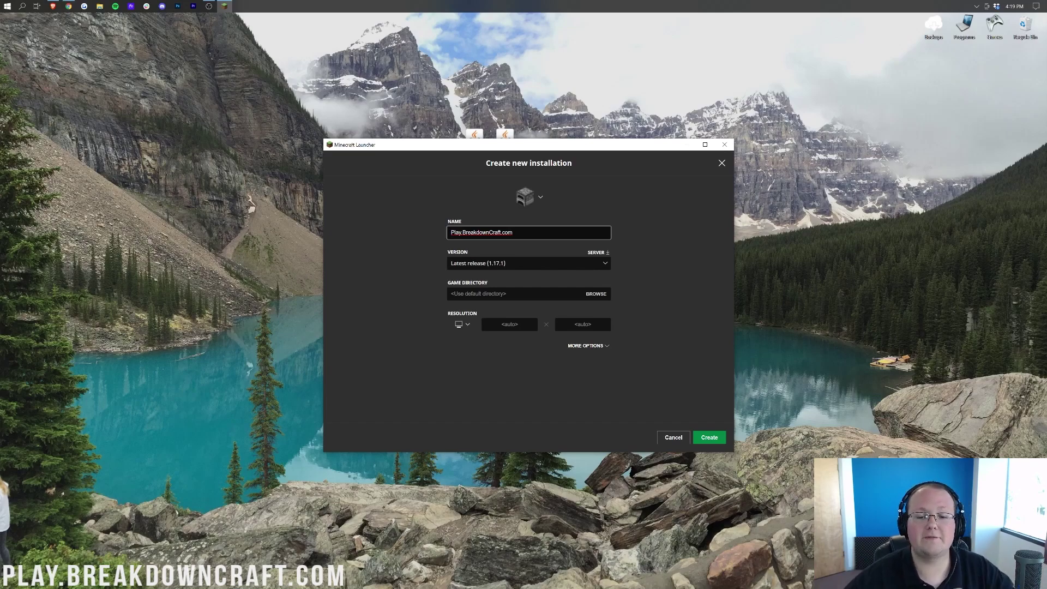
{"action": "left_click", "coordinate": [523, 252]}
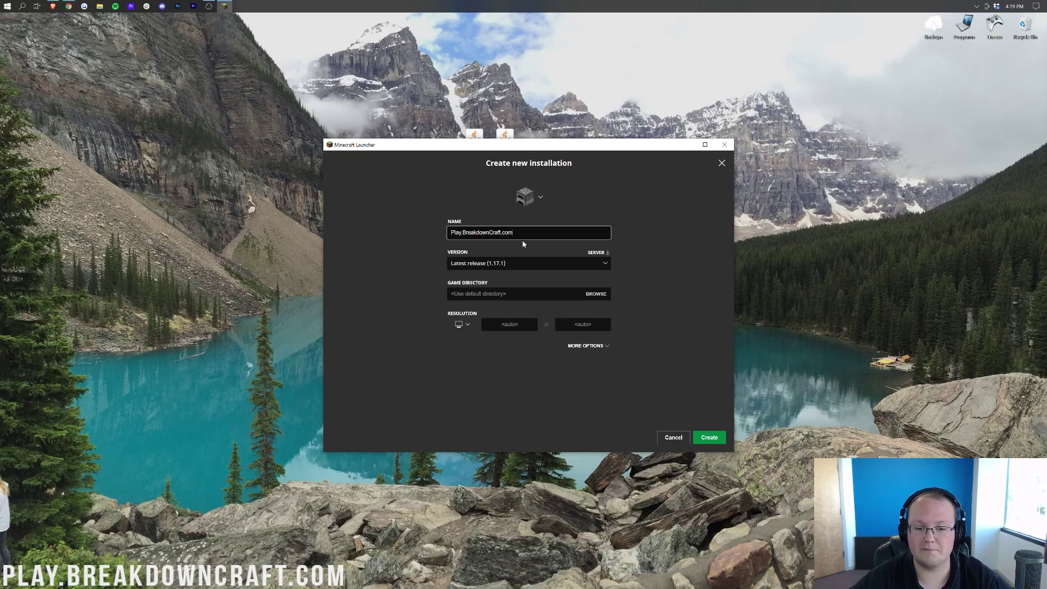
Set the new installation's version to release fabric-loader-0.11.6-1.17.1 and its resolution to 1920 x 1080, and create it.
{"action": "left_click", "coordinate": [489, 266]}
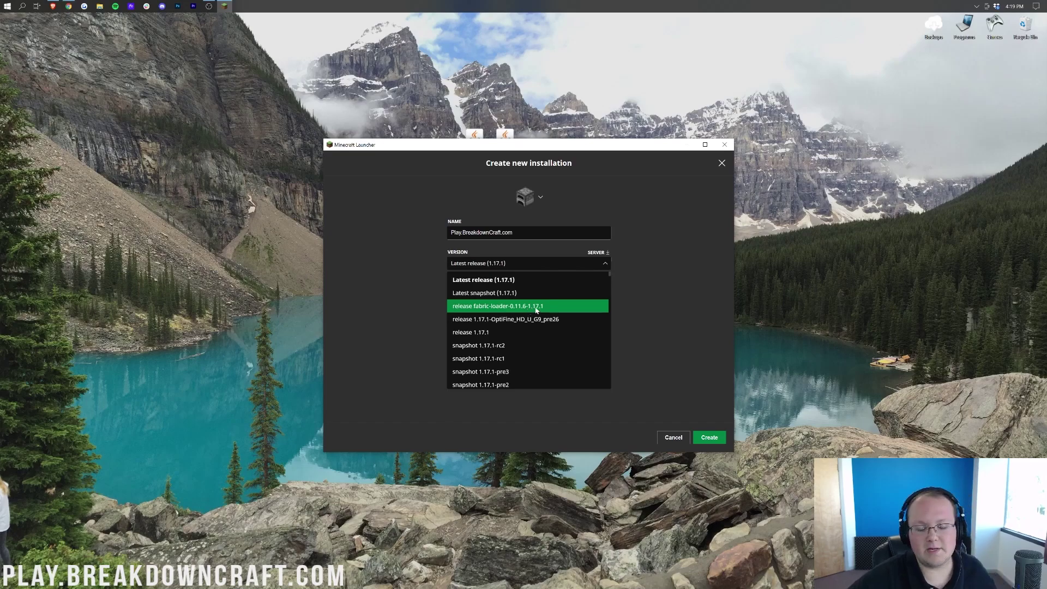
{"action": "left_click", "coordinate": [515, 310]}
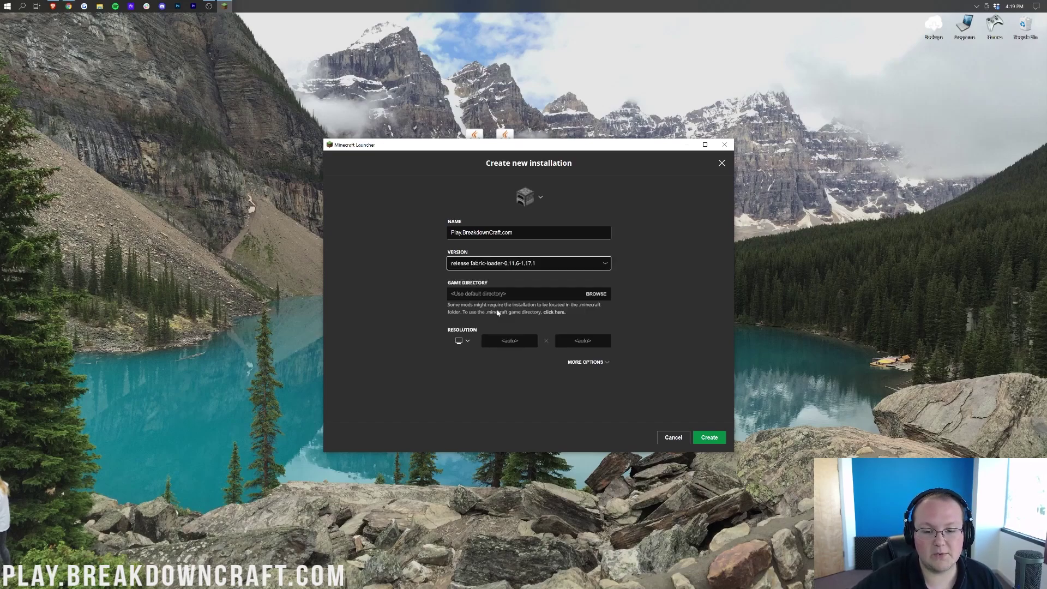
{"action": "left_click", "coordinate": [464, 341]}
{"action": "left_click", "coordinate": [461, 312]}
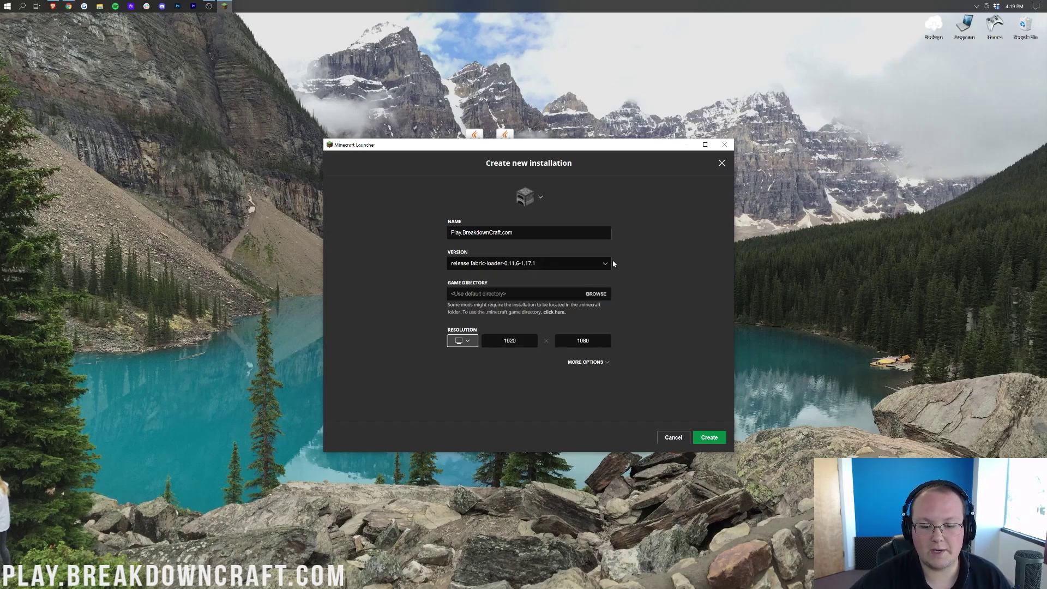
{"action": "left_click", "coordinate": [710, 438]}
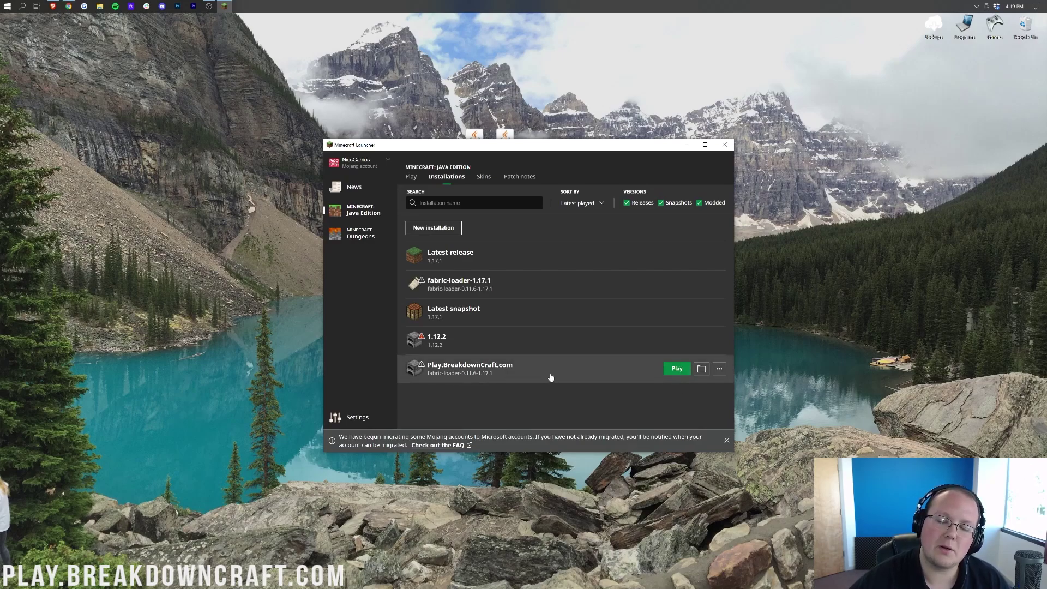
Launch the Play.BreakdownCraft.com installation, accepting the risks and turning off the warning about modified installations.
{"action": "left_click", "coordinate": [675, 369]}
{"action": "left_click", "coordinate": [496, 316]}
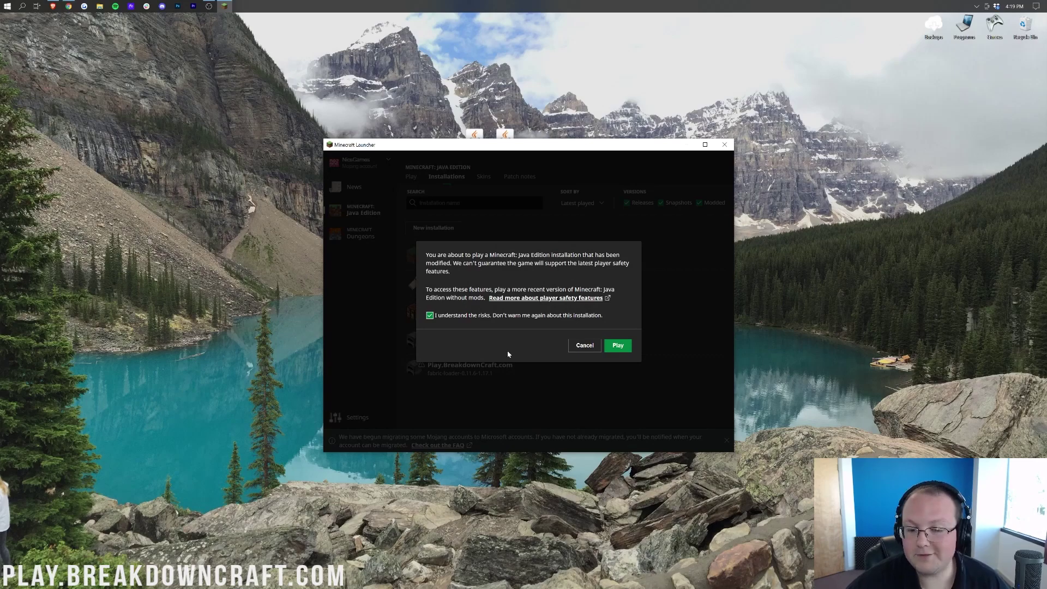
{"action": "left_click", "coordinate": [618, 346]}
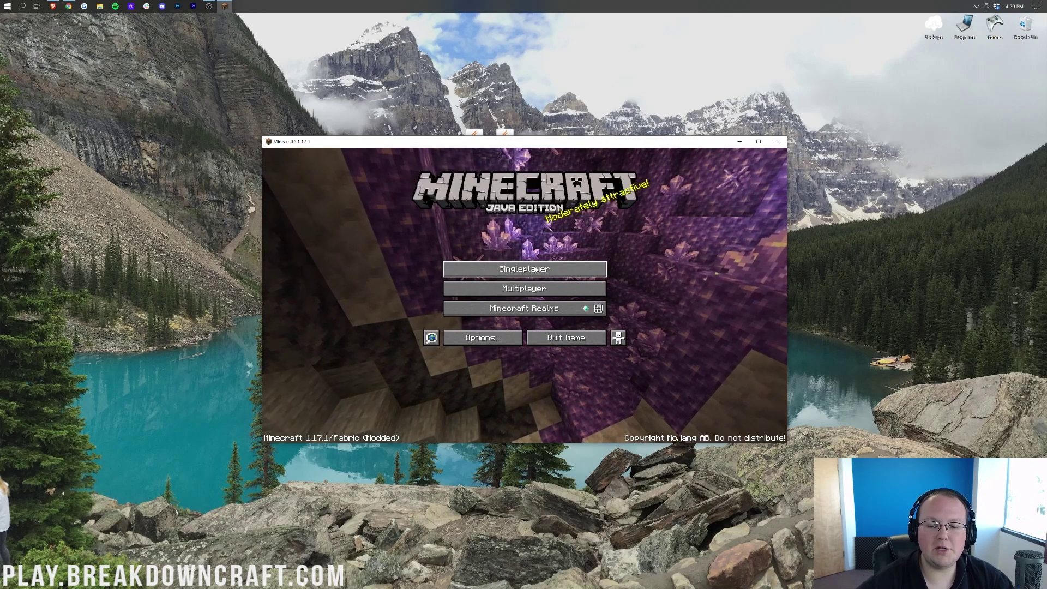
Create a new singleplayer world named Nature's Compass with the Creative game mode.
{"action": "left_click", "coordinate": [535, 269]}
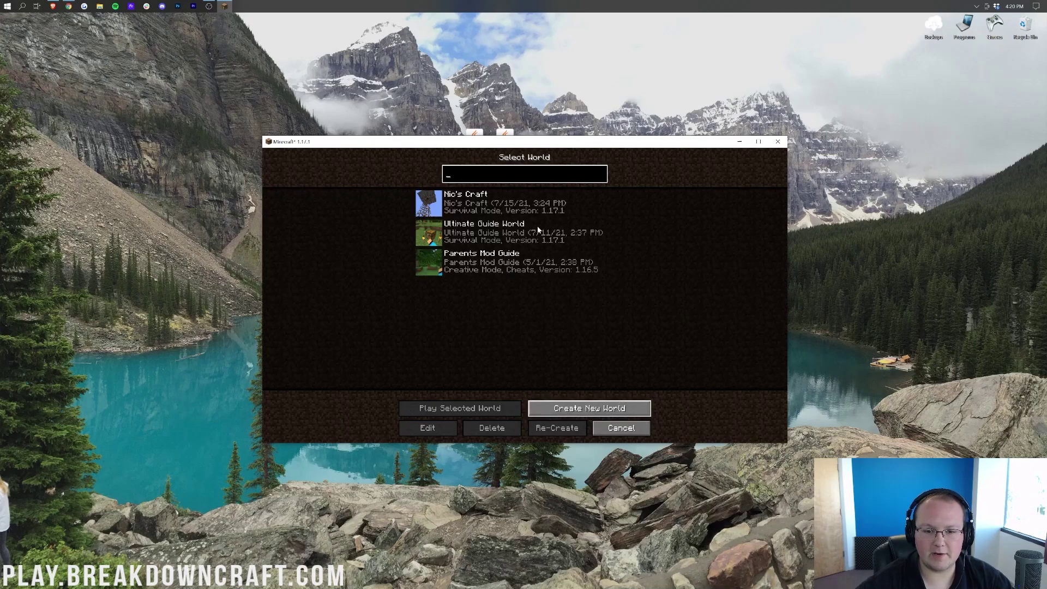
{"action": "left_click", "coordinate": [590, 408]}
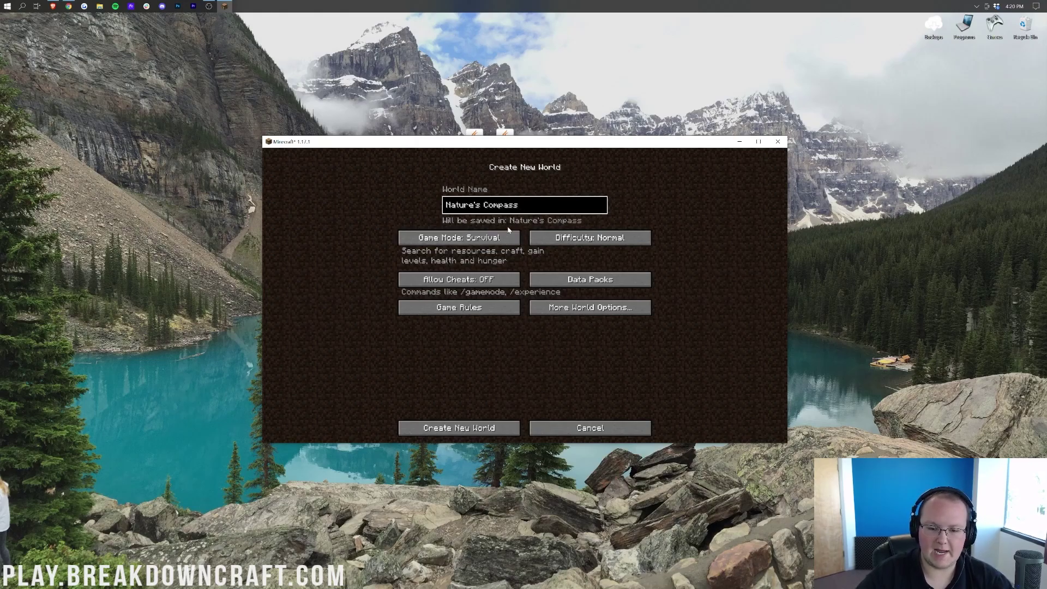
{"action": "left_click", "coordinate": [487, 239]}
{"action": "left_click", "coordinate": [488, 239]}
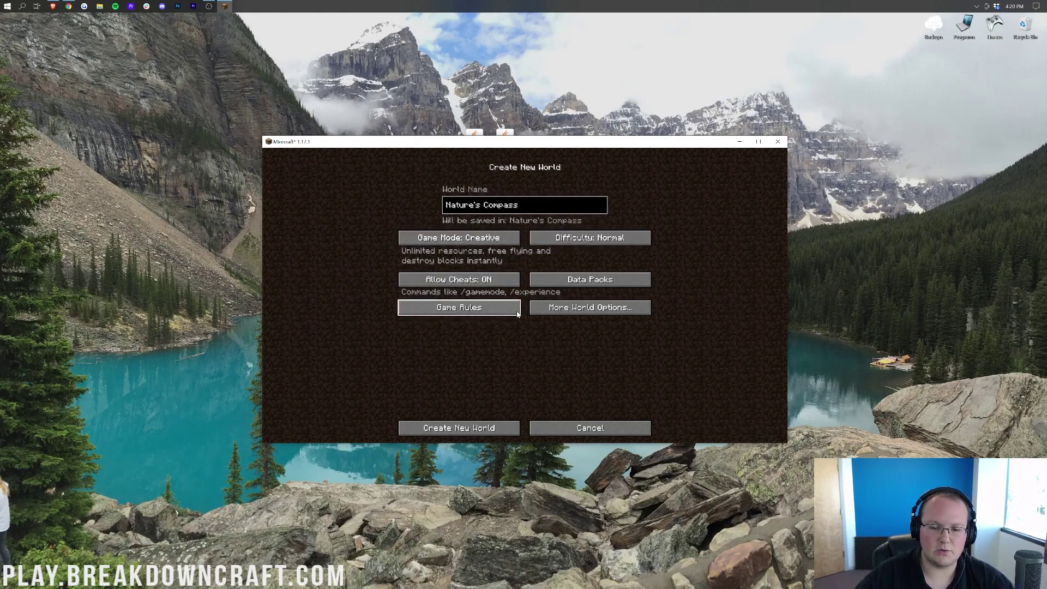
{"action": "left_click", "coordinate": [510, 432]}
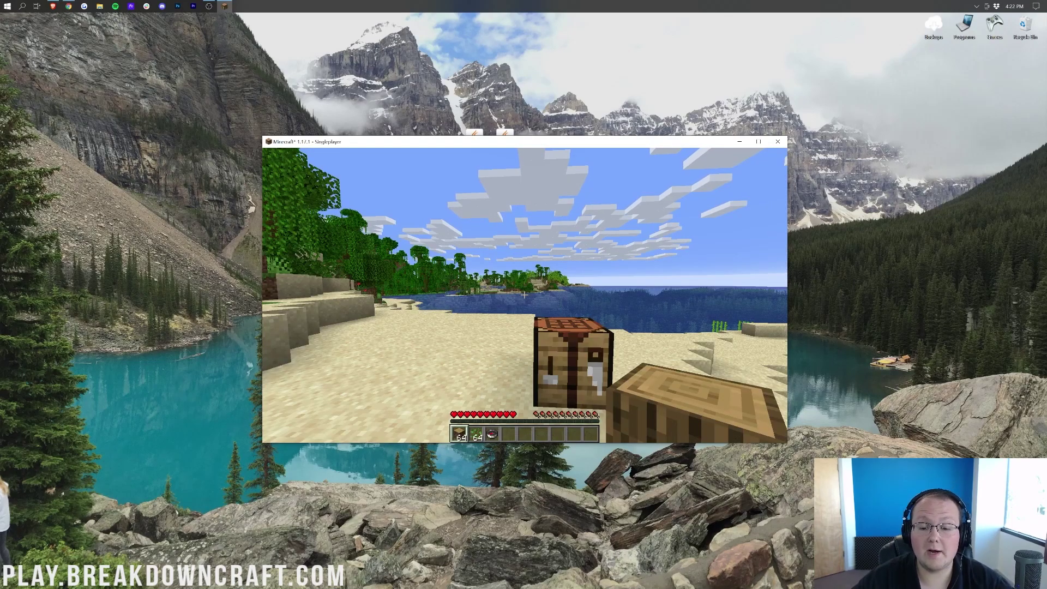
In the crafting table, place the compass in the centre slot with one log on each of its four sides.
{"action": "right_click", "coordinate": [524, 294]}
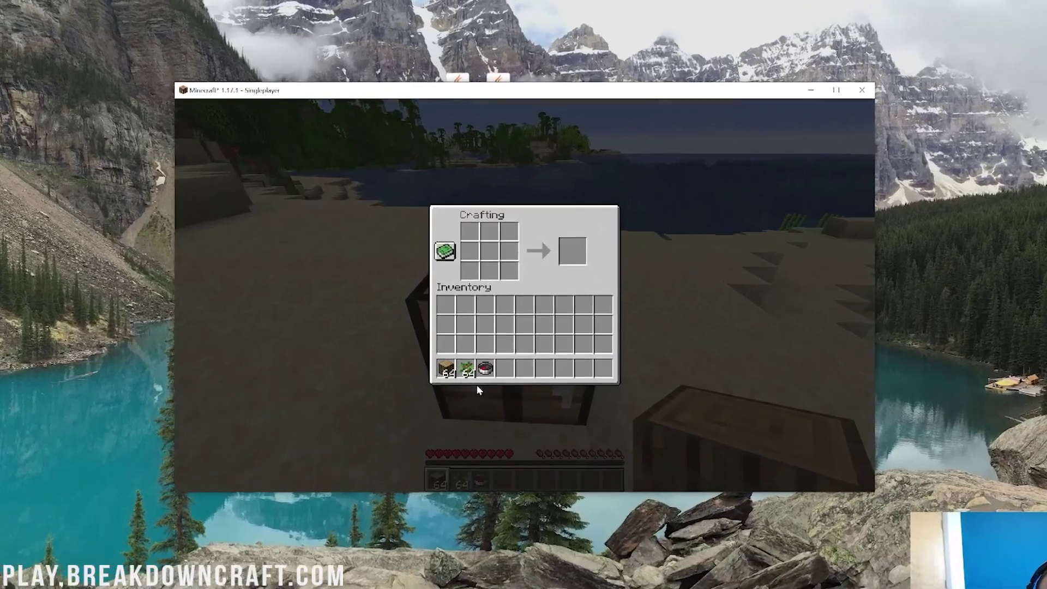
{"action": "left_click", "coordinate": [485, 369]}
{"action": "left_click", "coordinate": [490, 251]}
{"action": "left_click", "coordinate": [446, 369]}
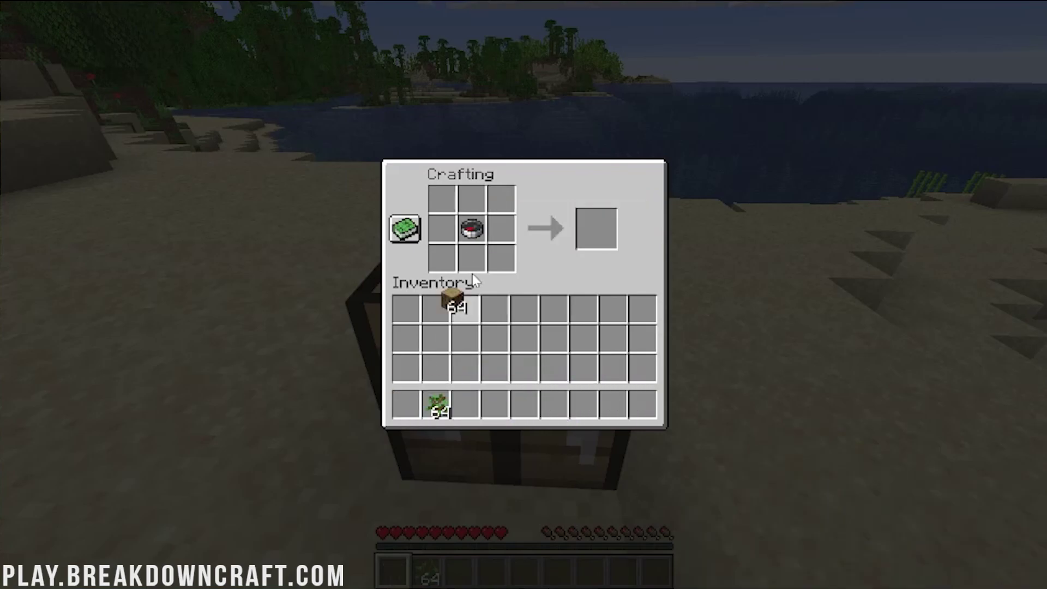
{"action": "right_click", "coordinate": [472, 258]}
{"action": "right_click", "coordinate": [441, 228]}
{"action": "right_click", "coordinate": [472, 199]}
{"action": "right_click", "coordinate": [501, 228]}
{"action": "right_click", "coordinate": [443, 257]}
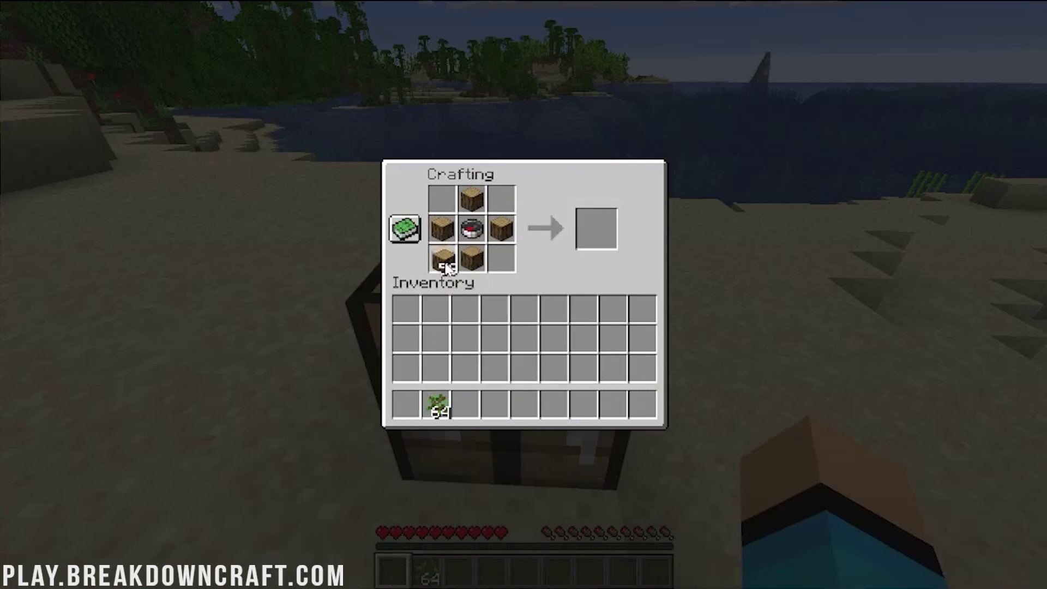
{"action": "double_click", "coordinate": [443, 258]}
{"action": "left_click", "coordinate": [465, 339]}
Place one sapling in each corner of the crafting grid and put the remaining saplings back in the inventory.
{"action": "left_click", "coordinate": [438, 404]}
{"action": "right_click", "coordinate": [445, 258]}
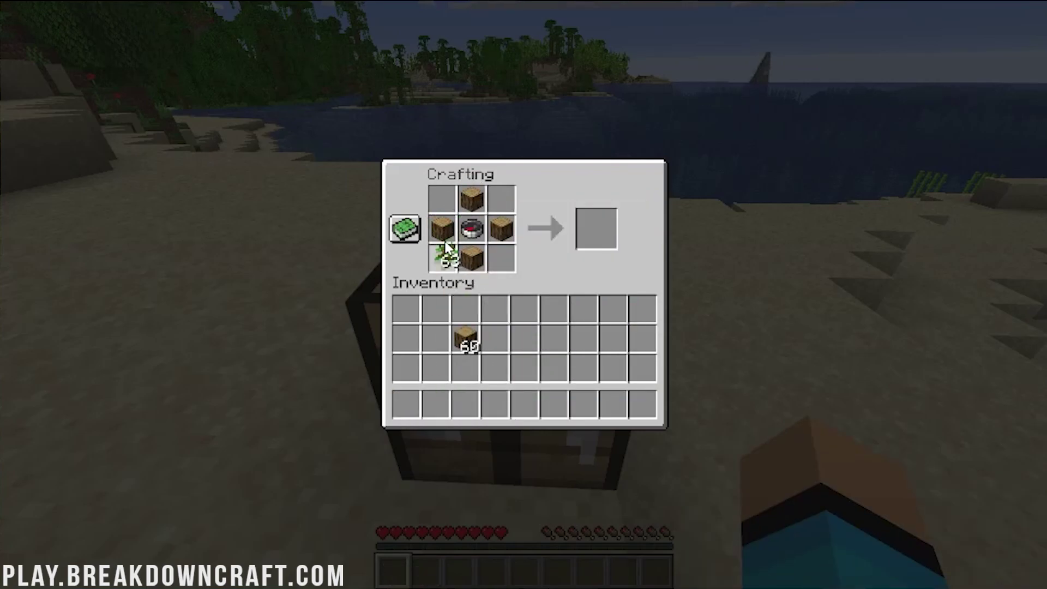
{"action": "right_click", "coordinate": [441, 199]}
{"action": "right_click", "coordinate": [502, 199]}
{"action": "right_click", "coordinate": [501, 257]}
{"action": "left_click", "coordinate": [613, 339]}
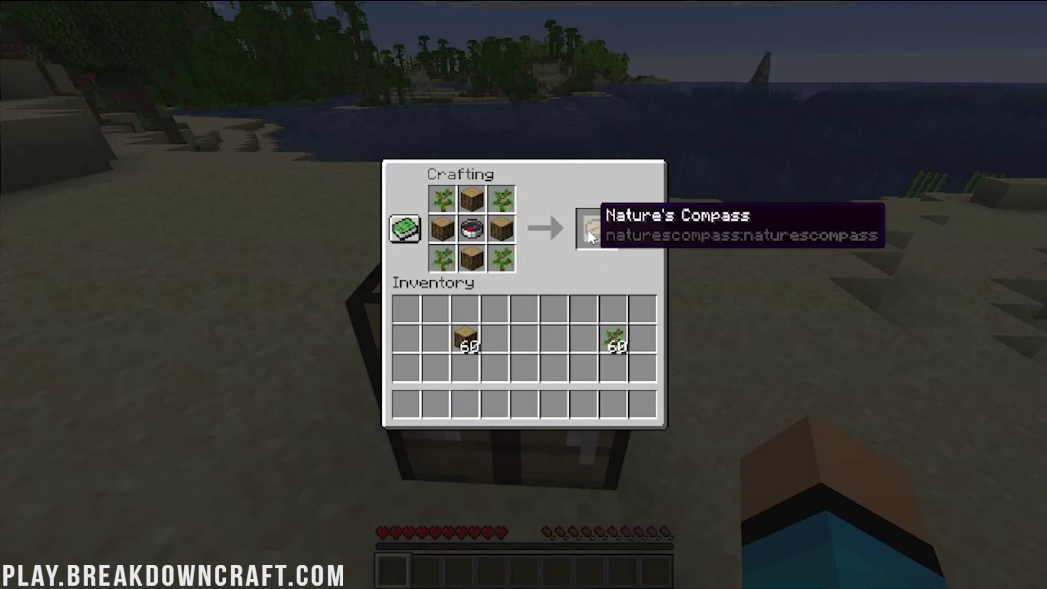
Take the crafted Nature's Compass into the first hotbar slot and leave the crafting table.
{"action": "left_click", "coordinate": [591, 236]}
{"action": "left_click", "coordinate": [406, 404]}
{"action": "key", "text": "e"}
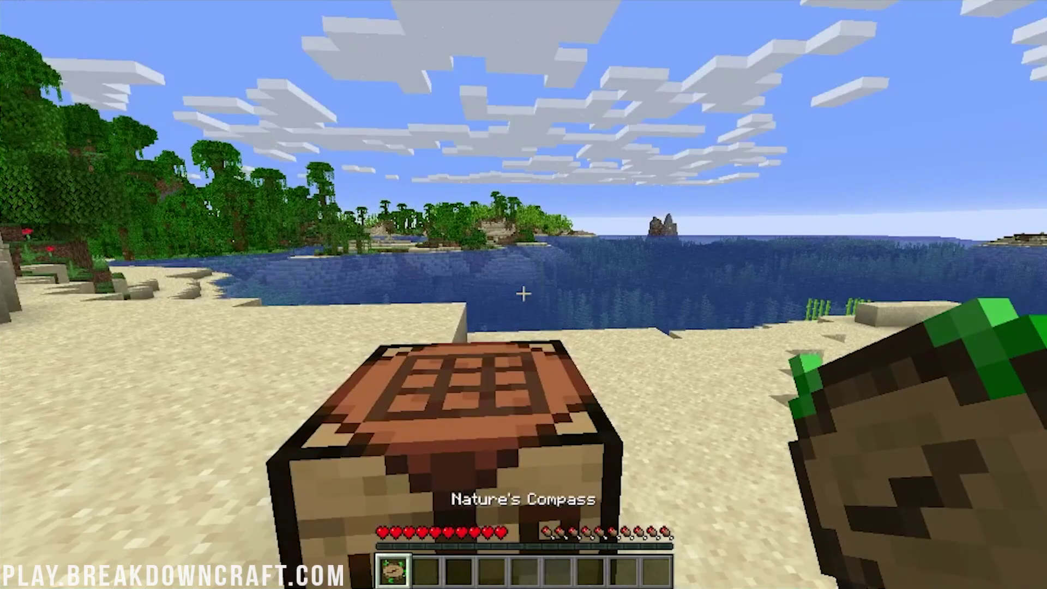
Use the Nature's Compass to filter the biomes by "jungl" and start a search for the Jungle Edge biome.
{"action": "right_click", "coordinate": [524, 295]}
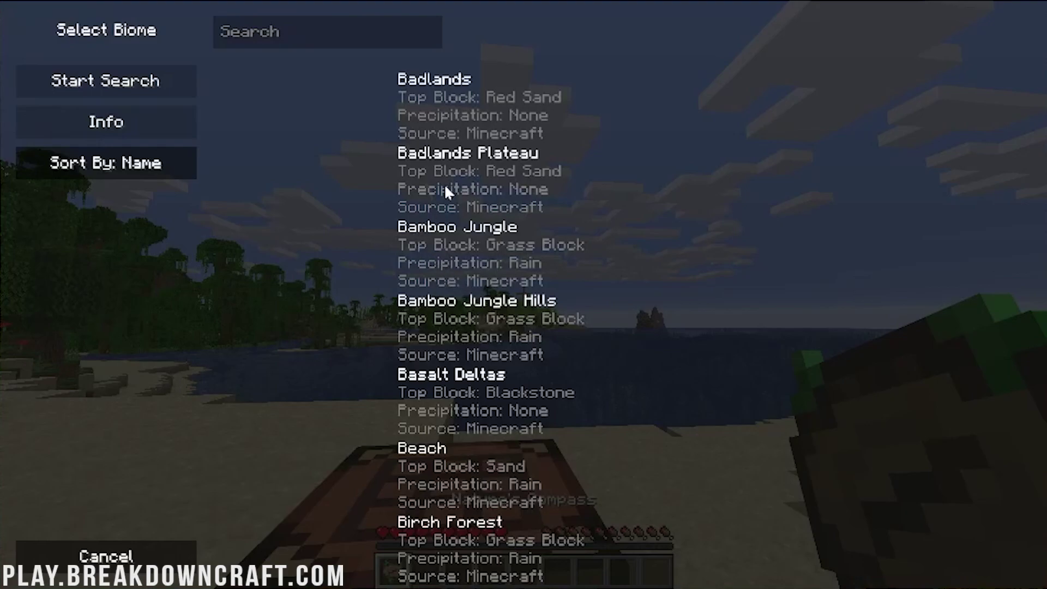
{"action": "scroll", "coordinate": [486, 120], "scroll_direction": "down", "scroll_amount": 3}
{"action": "scroll", "coordinate": [483, 132], "scroll_direction": "up", "scroll_amount": 3}
{"action": "left_click", "coordinate": [382, 34]}
{"action": "type", "text": "jungl"}
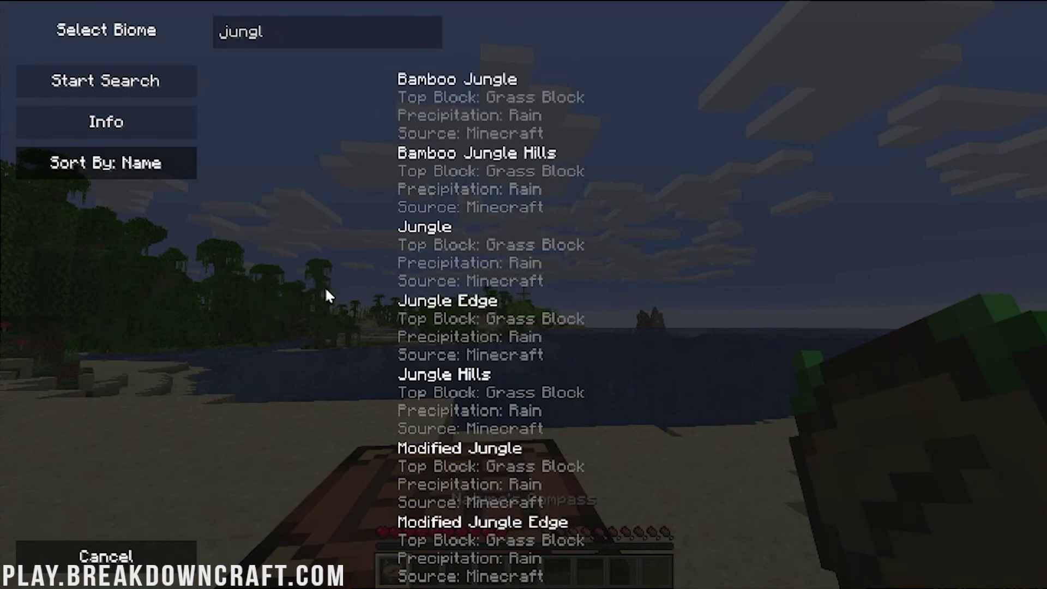
{"action": "left_click", "coordinate": [479, 317]}
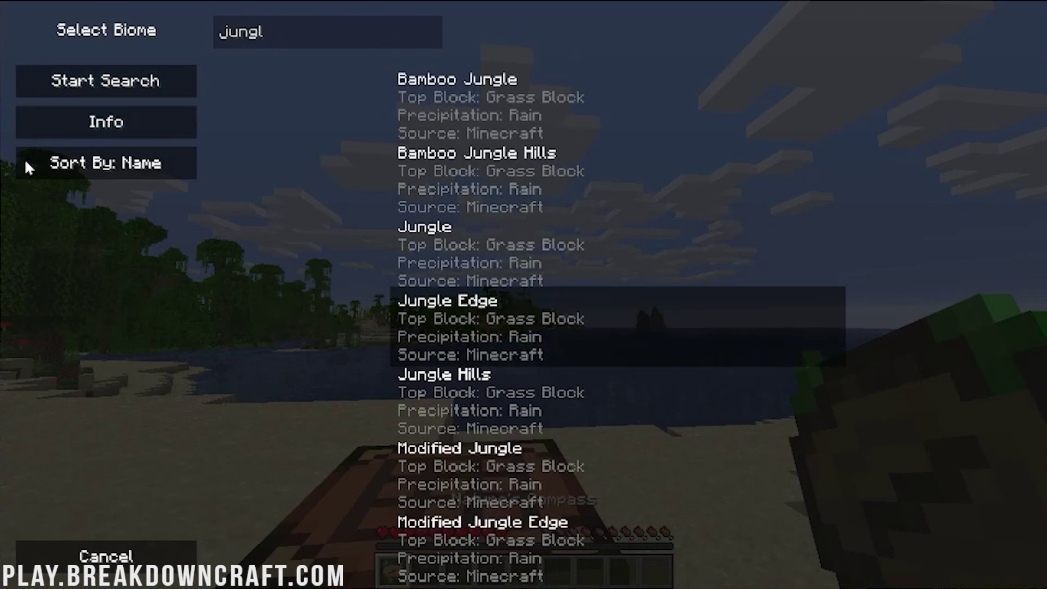
{"action": "left_click", "coordinate": [104, 82]}
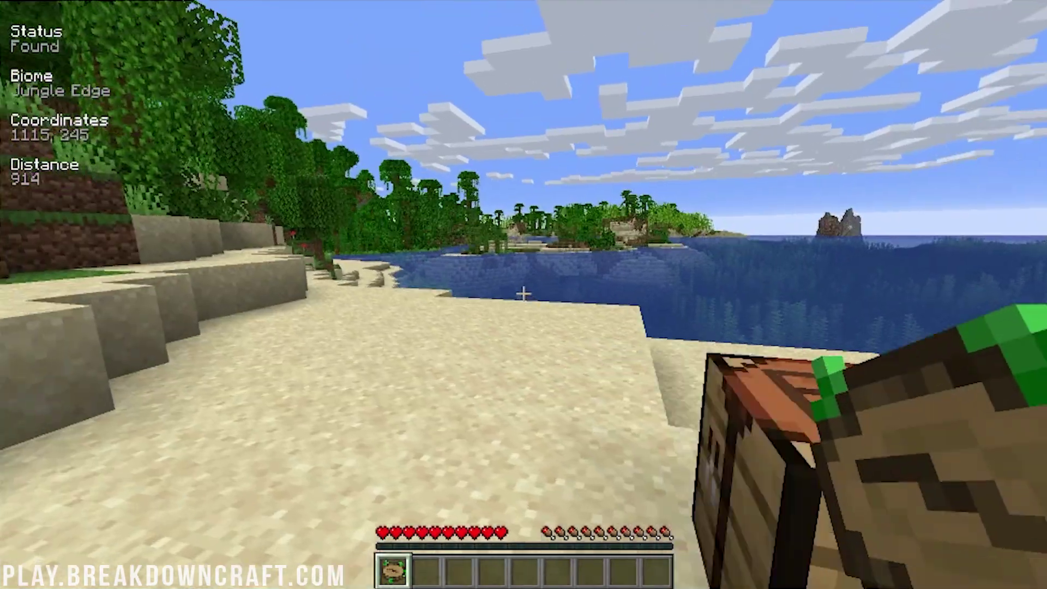
Head along the shore towards the Jungle Edge biome, switch to Creative Mode and fly on over the jungle and water.
{"action": "key", "text": "w"}
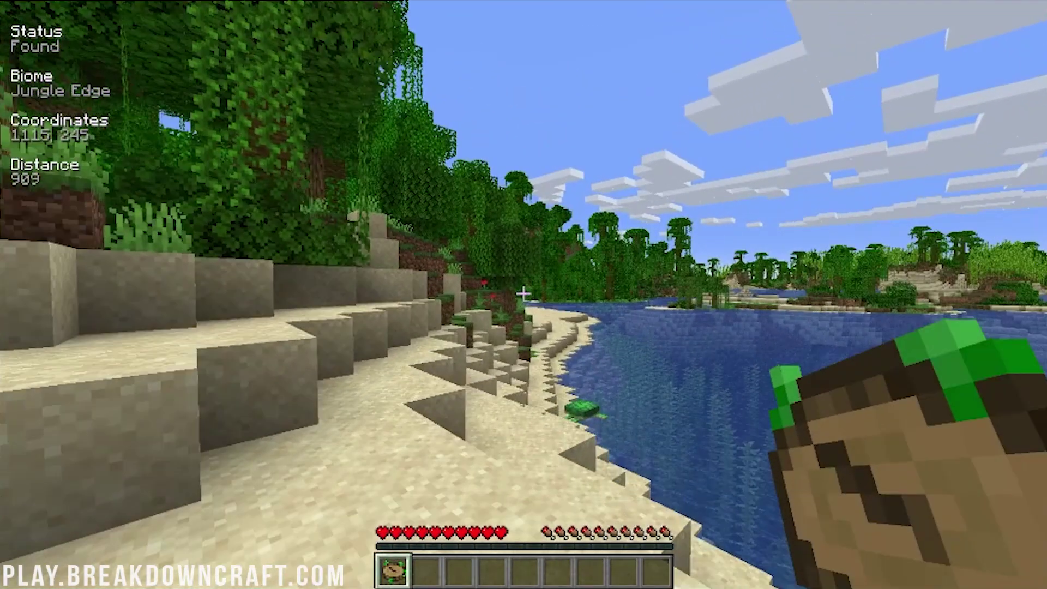
{"action": "key", "text": "w"}
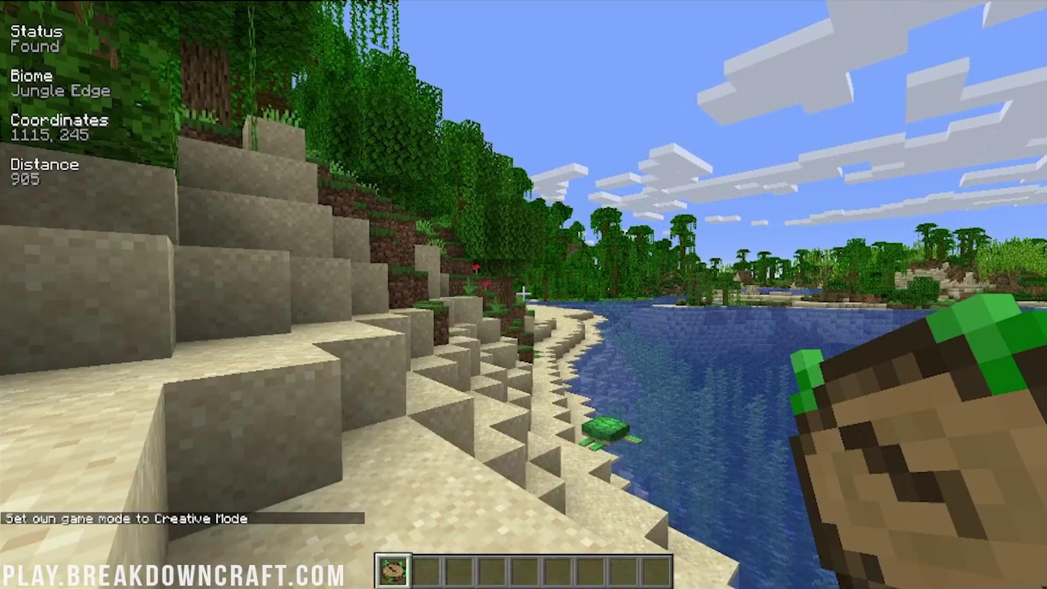
{"action": "key", "text": "w"}
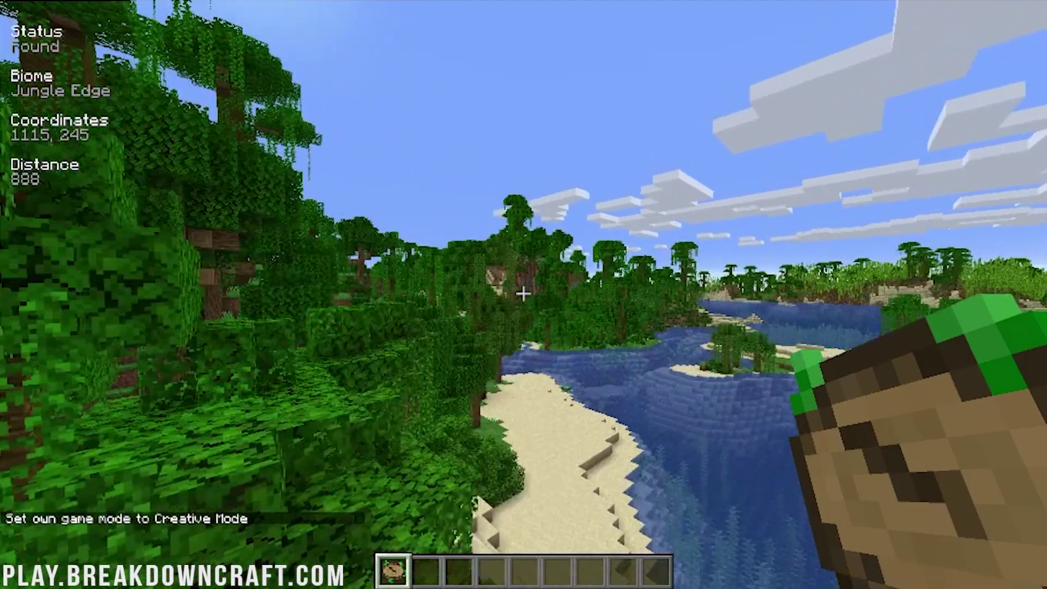
{"action": "key", "text": "w"}
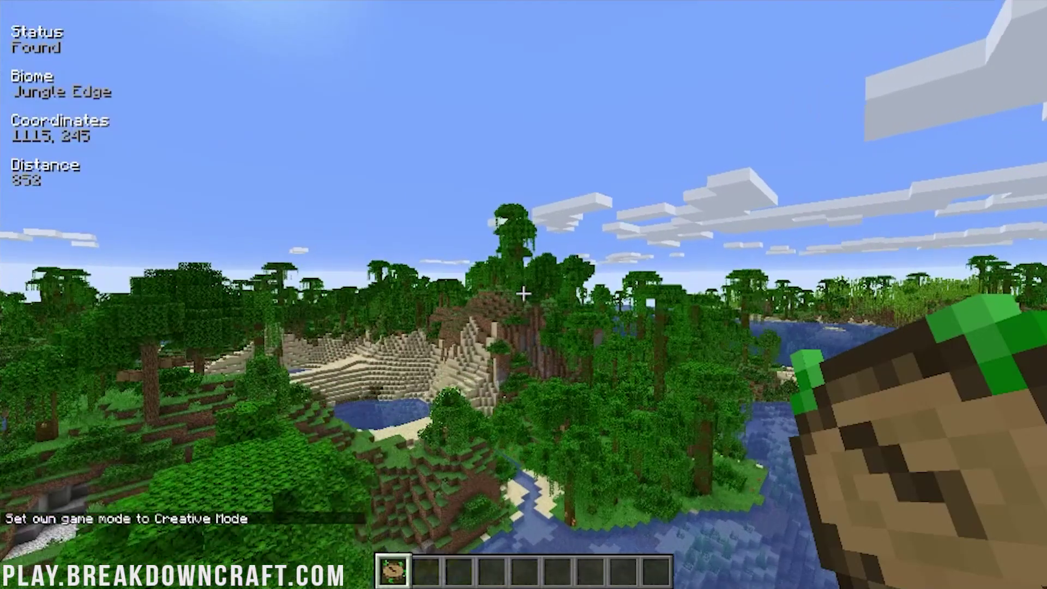
{"action": "key", "text": "w"}
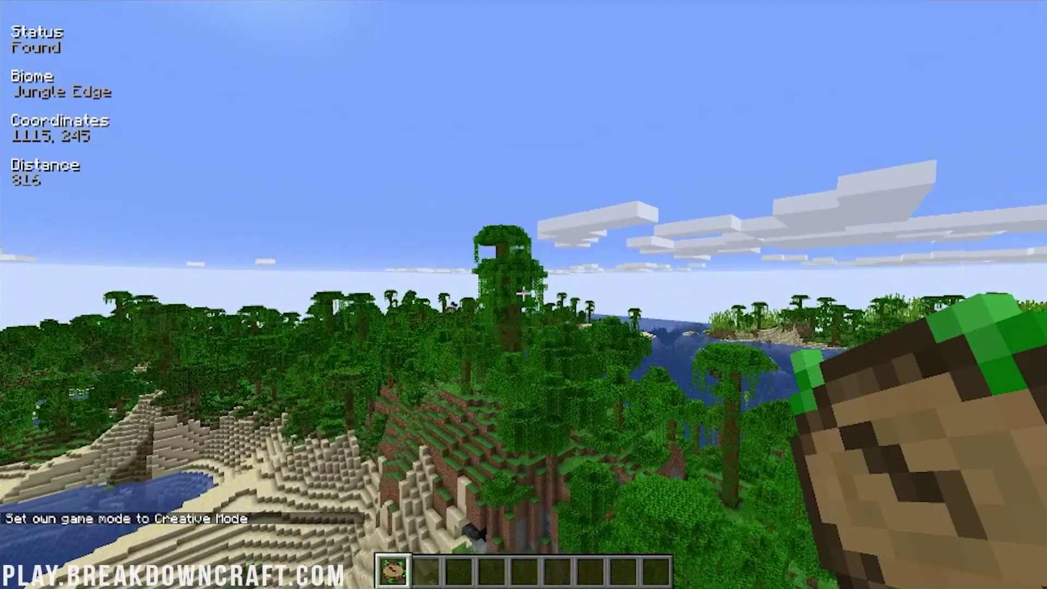
{"action": "key", "text": "w"}
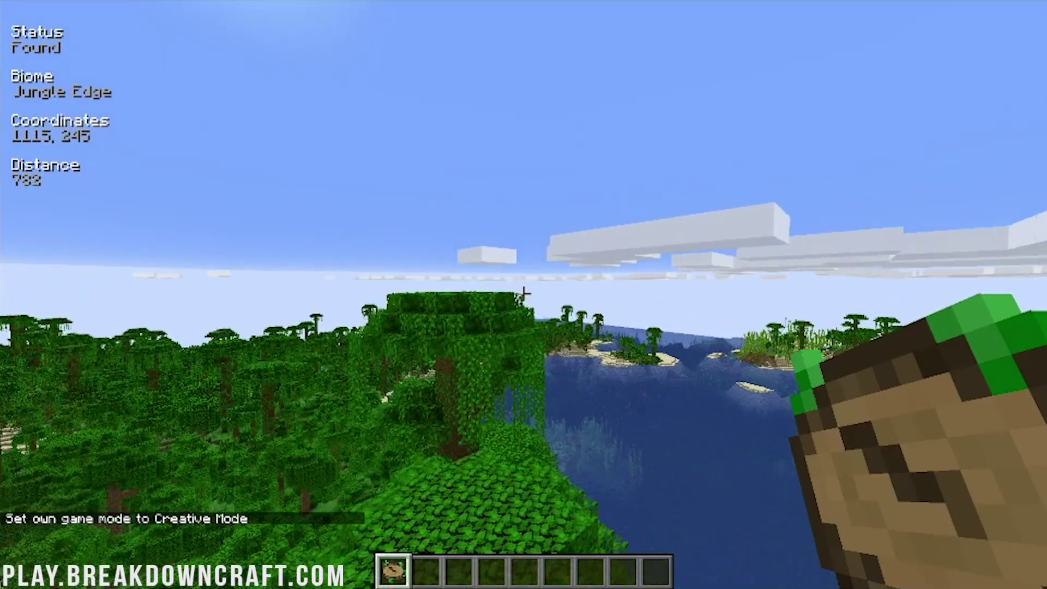
{"action": "key", "text": "w"}
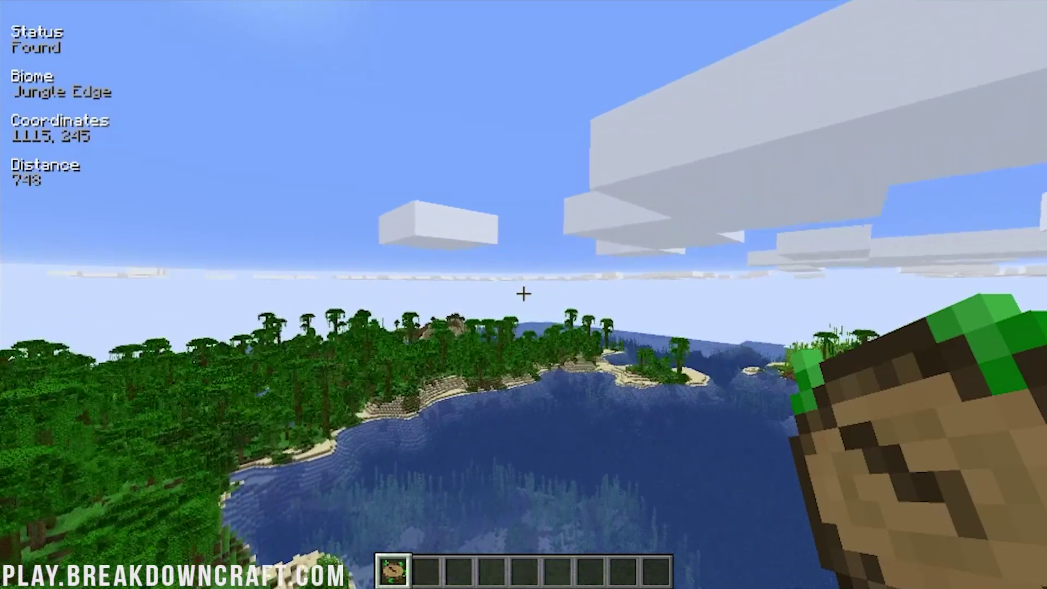
{"action": "key", "text": "w"}
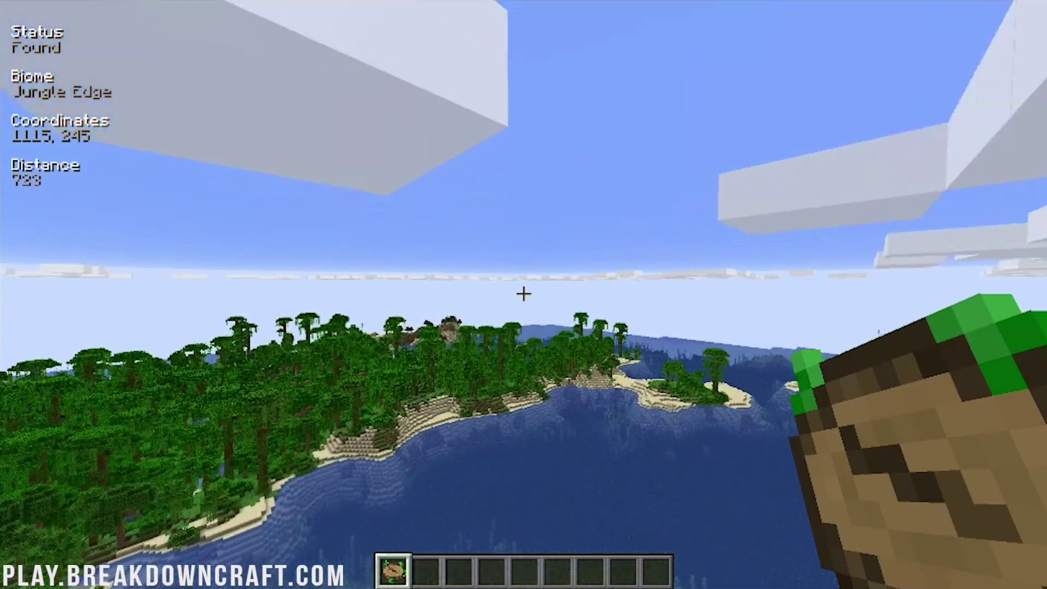
Use the Nature's Compass to filter the biomes by "mush" and start a search for the Mushroom Fields biome.
{"action": "right_click", "coordinate": [523, 295]}
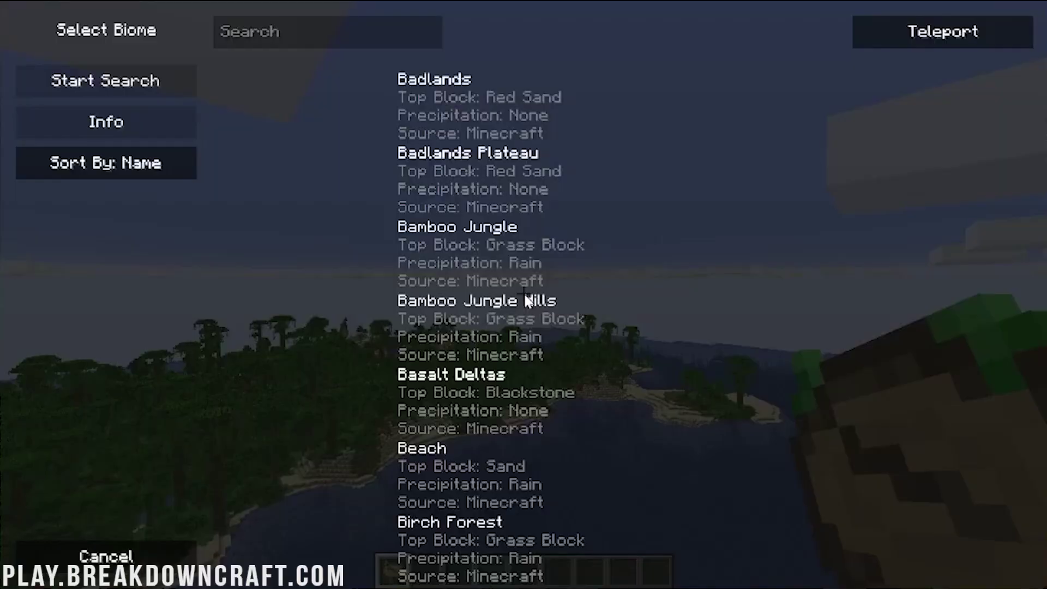
{"action": "left_click", "coordinate": [340, 37]}
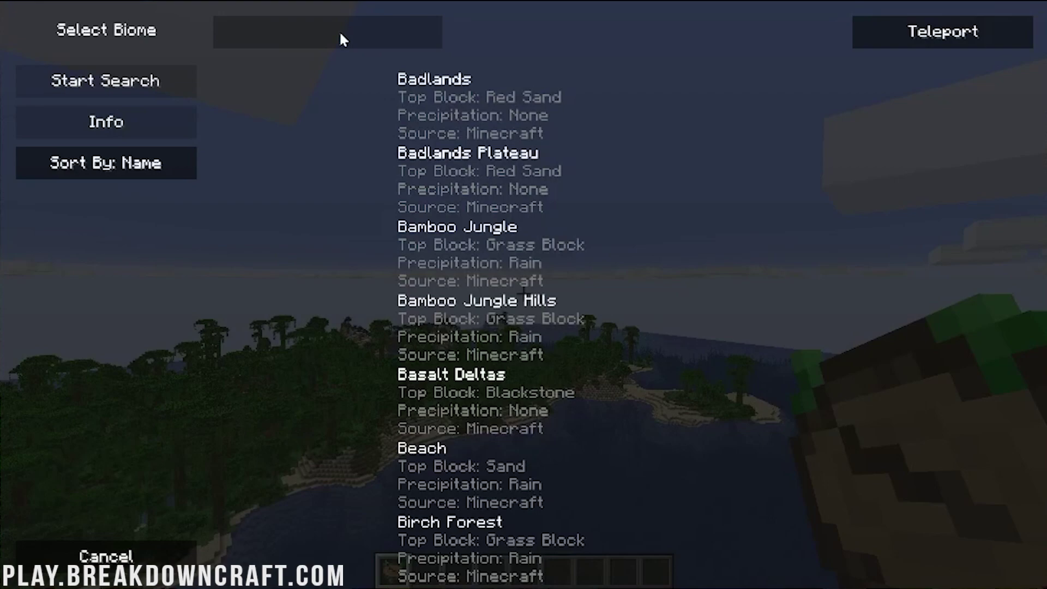
{"action": "type", "text": "mush"}
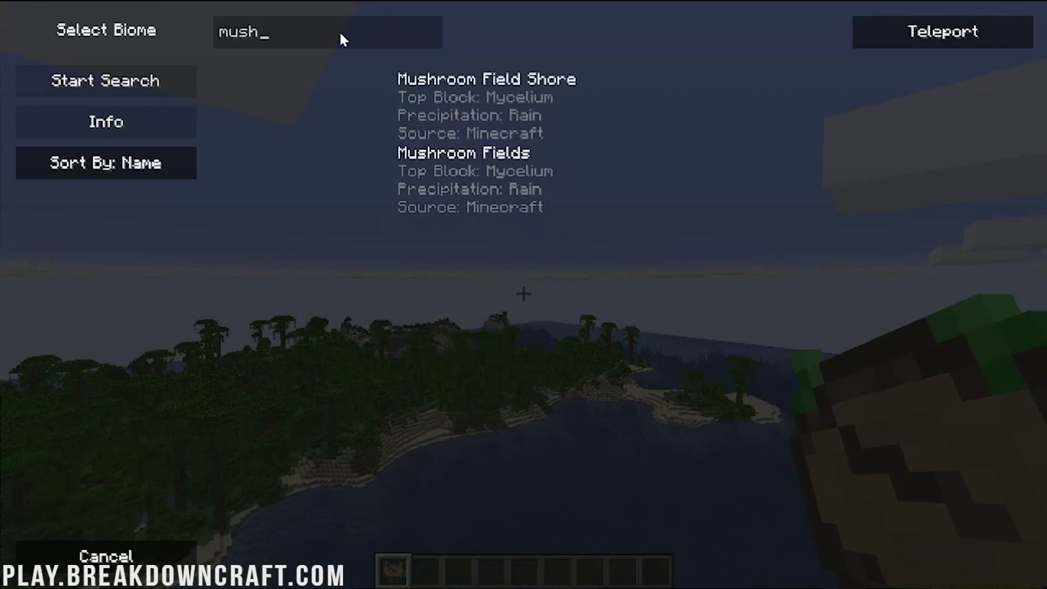
{"action": "left_click", "coordinate": [443, 189]}
{"action": "left_click", "coordinate": [143, 79]}
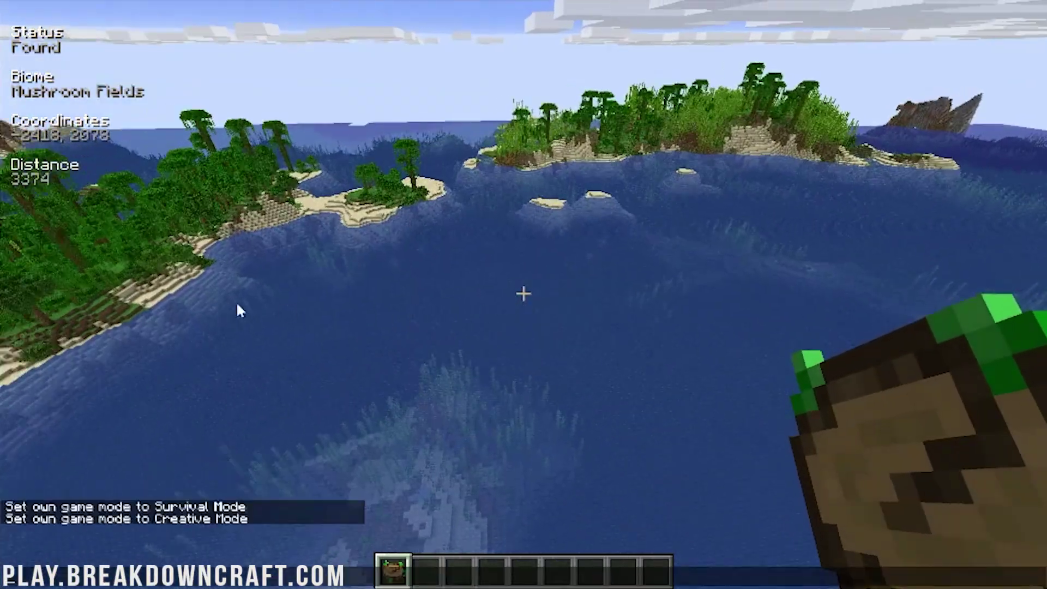
Begin a /tp command in the chat.
{"action": "key", "text": "t"}
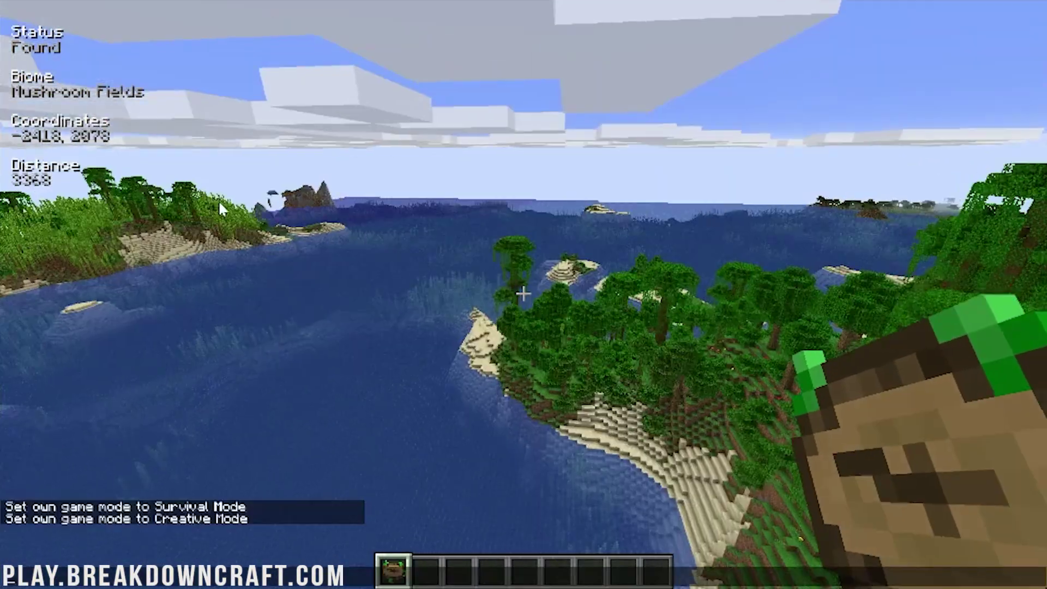
{"action": "type", "text": "/tp "}
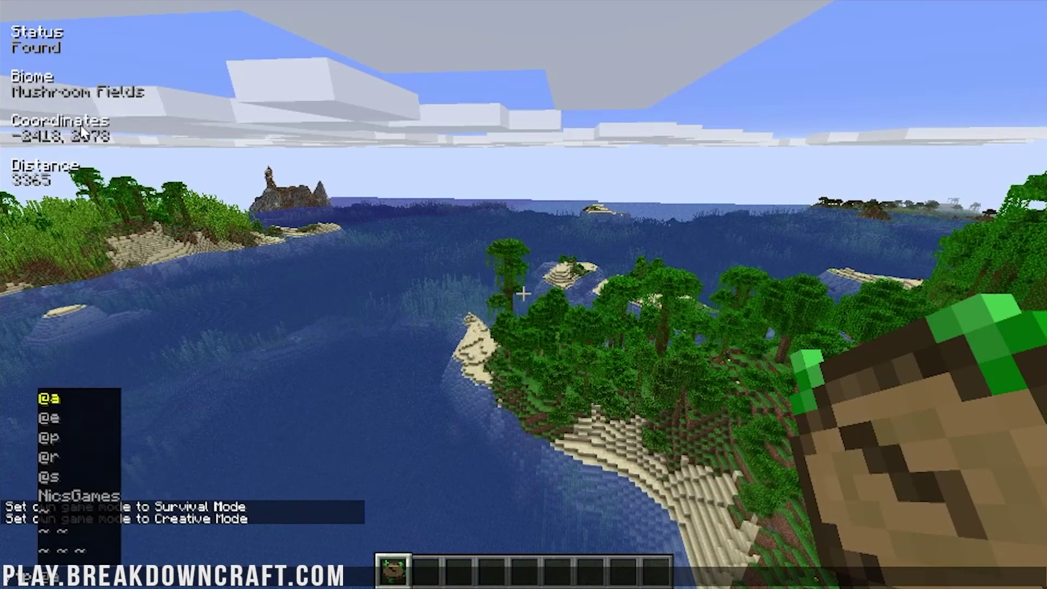
{"action": "type", "text": "NicsGames"}
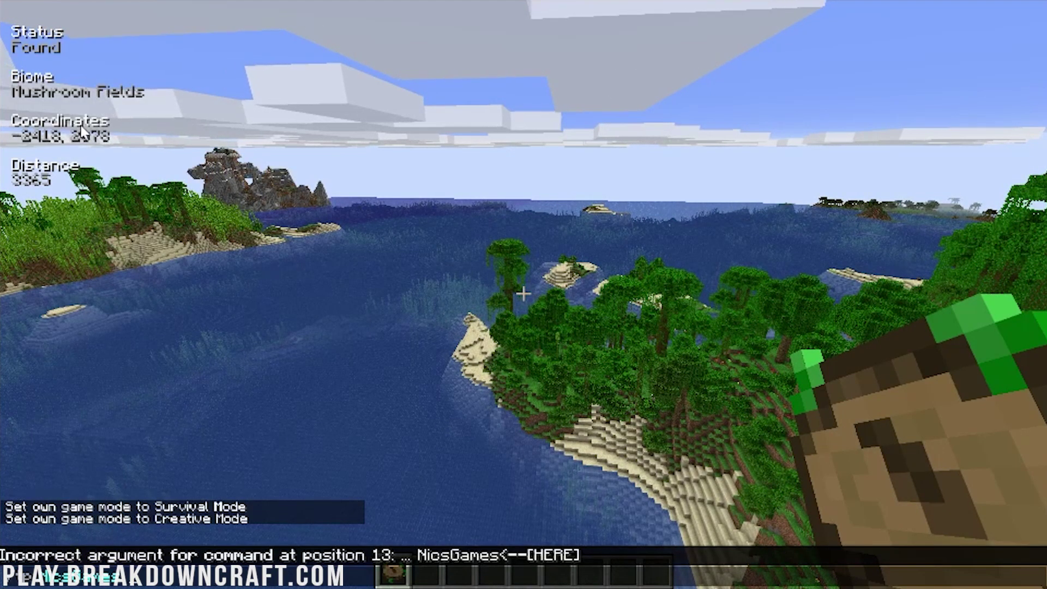
{"action": "type", "text": " -241"}
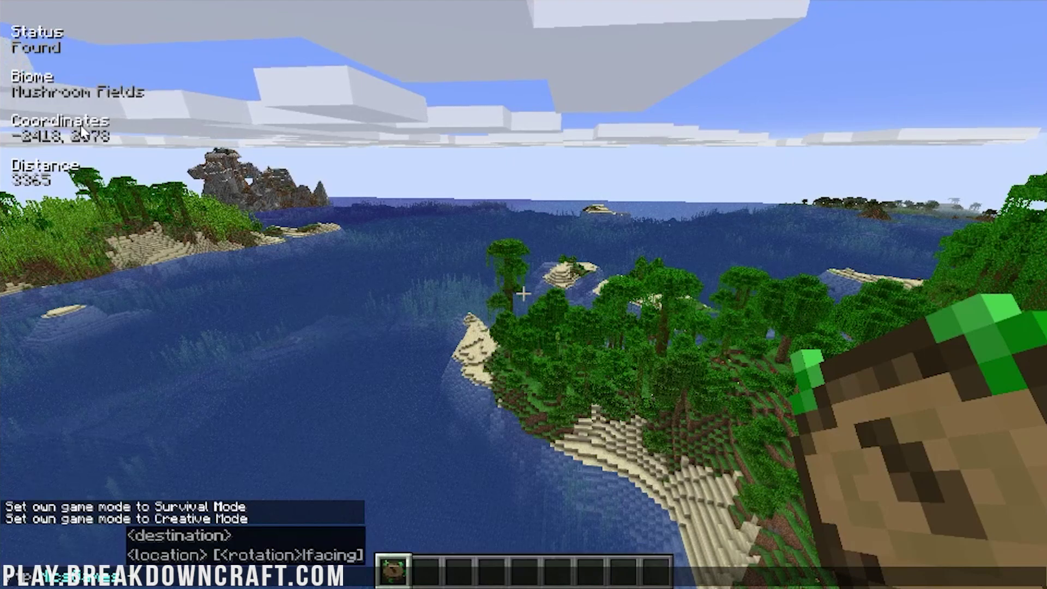
{"action": "type", "text": "8,"}
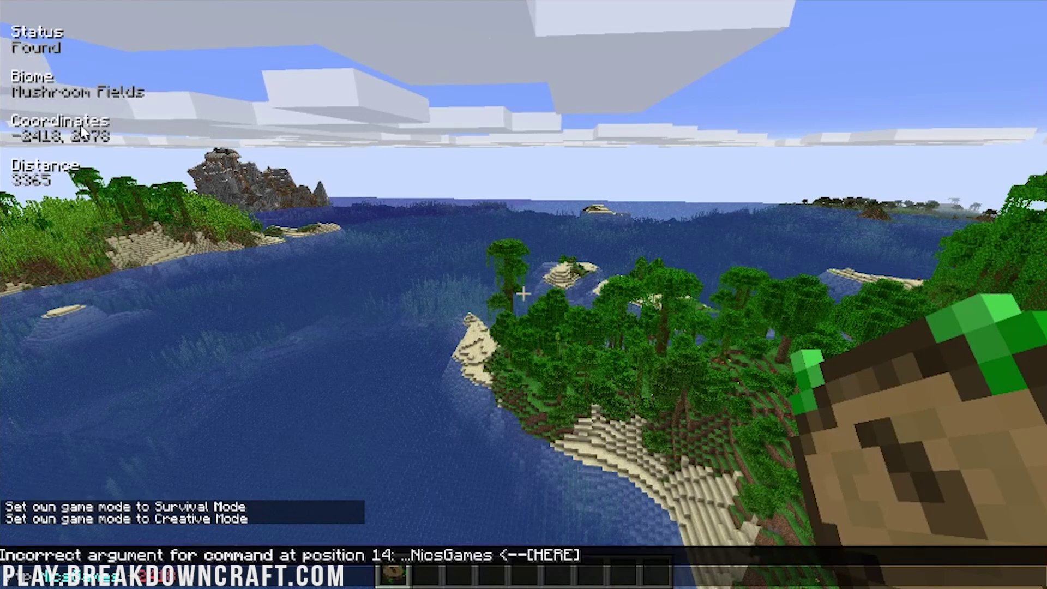
{"action": "key", "text": "BackSpace"}
{"action": "key", "text": "BackSpace"}
{"action": "key", "text": "BackSpace"}
{"action": "key", "text": "BackSpace"}
{"action": "key", "text": "BackSpace"}
{"action": "key", "text": "BackSpace"}
{"action": "key", "text": "BackSpace"}
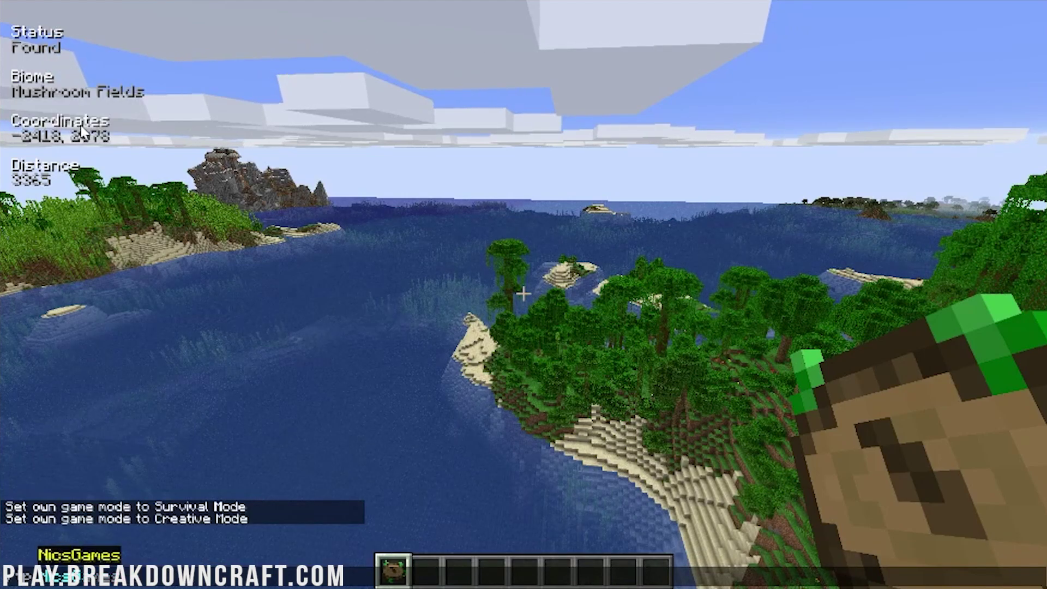
{"action": "key", "text": "BackSpace"}
{"action": "key", "text": "BackSpace"}
{"action": "key", "text": "BackSpace"}
{"action": "key", "text": "BackSpace"}
{"action": "key", "text": "BackSpace"}
{"action": "key", "text": "BackSpace"}
{"action": "key", "text": "BackSpace"}
{"action": "key", "text": "BackSpace"}
{"action": "key", "text": "BackSpace"}
Teleport to the Mushroom Fields coordinates given by the compass, X -2418 and Z 2078.
{"action": "type", "text": "-"}
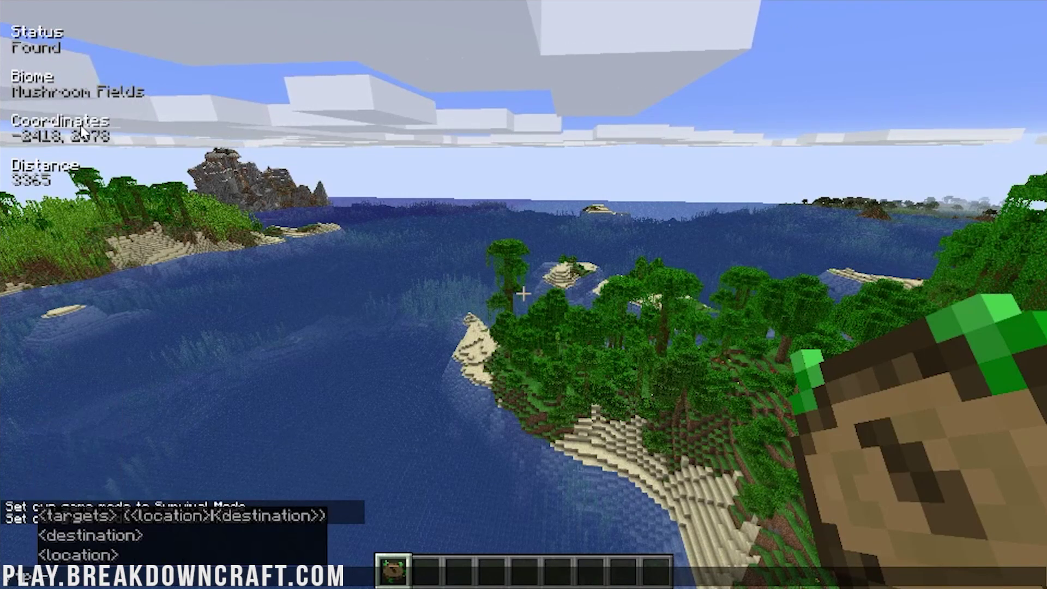
{"action": "type", "text": "2419"}
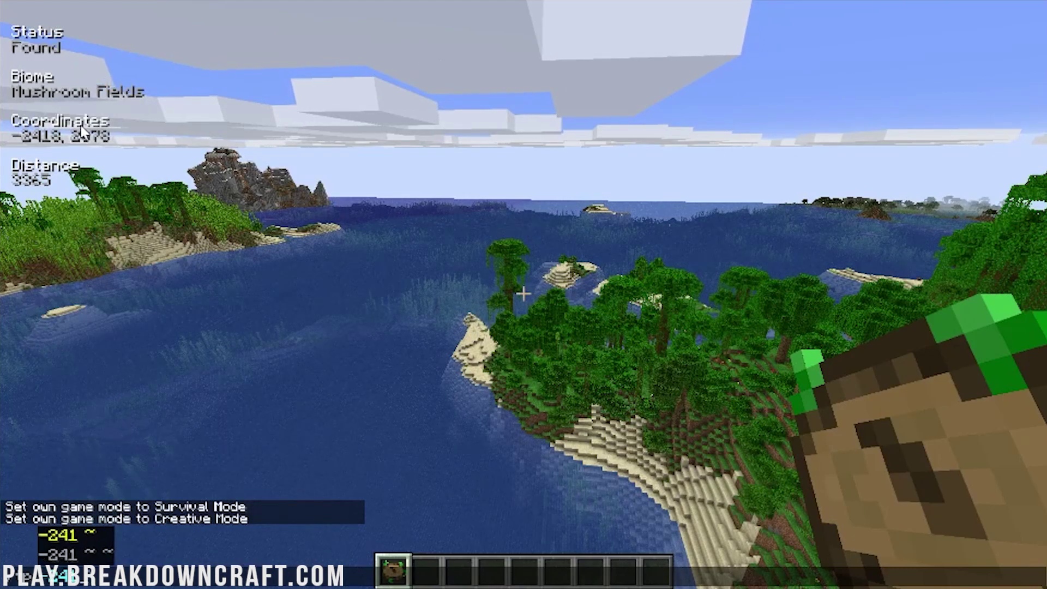
{"action": "key", "text": "BackSpace"}
{"action": "type", "text": "8"}
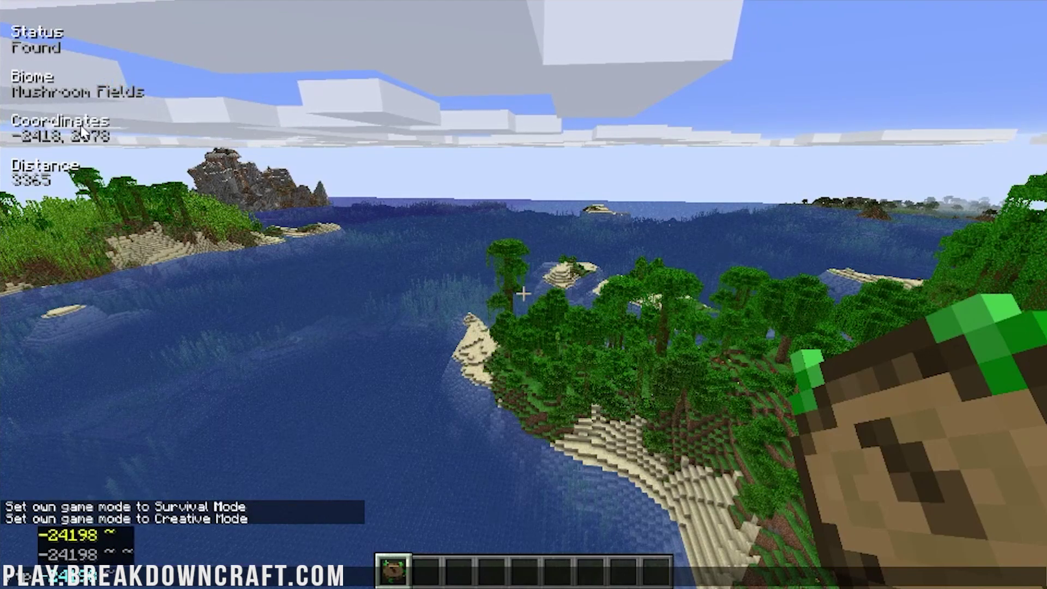
{"action": "type", "text": " 79"}
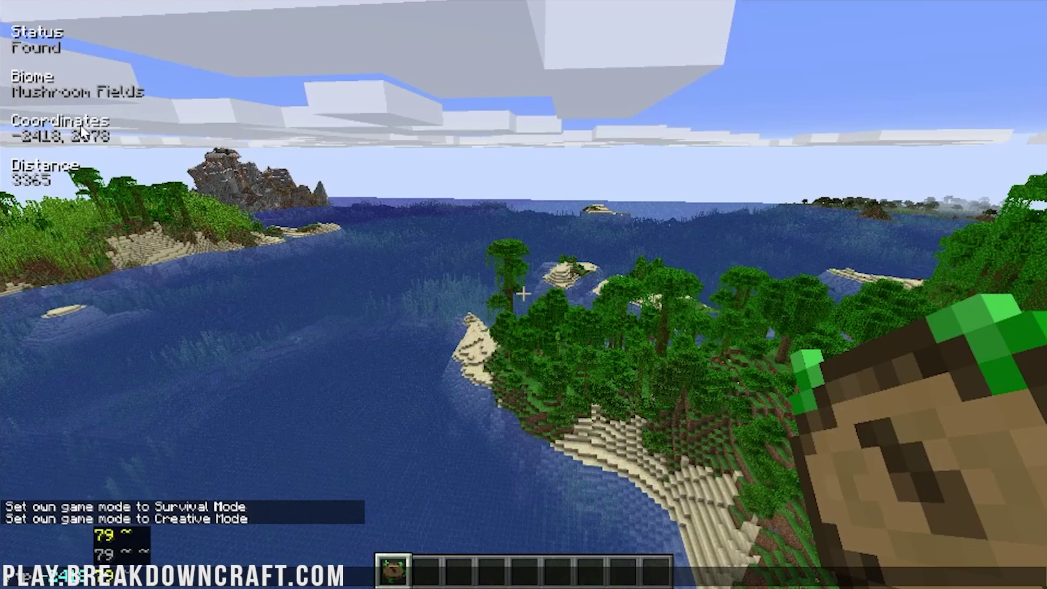
{"action": "key", "text": "Return"}
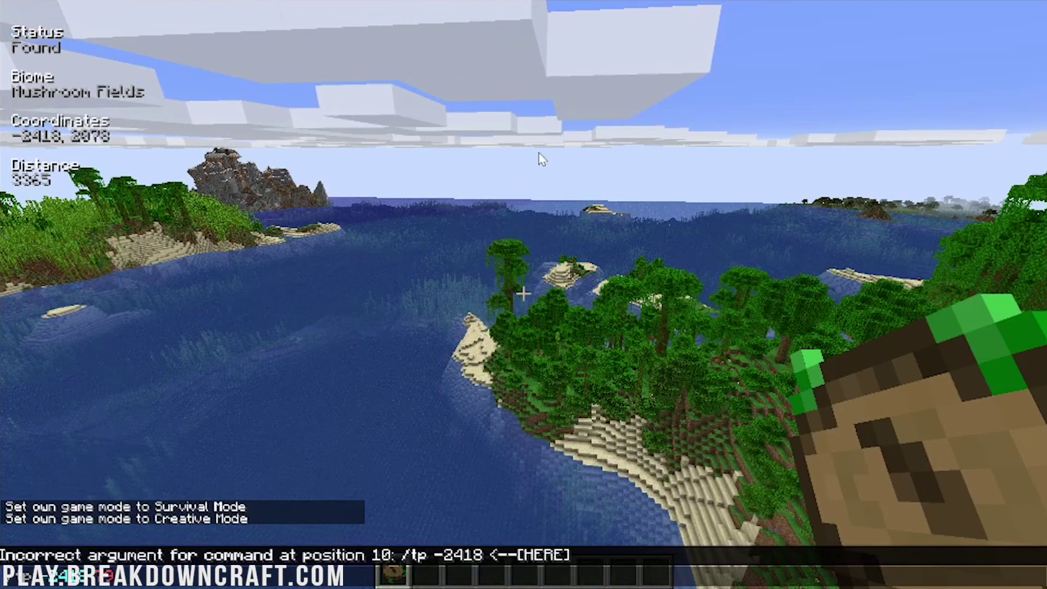
{"action": "type", "text": "/tp"}
{"action": "key", "text": "Return"}
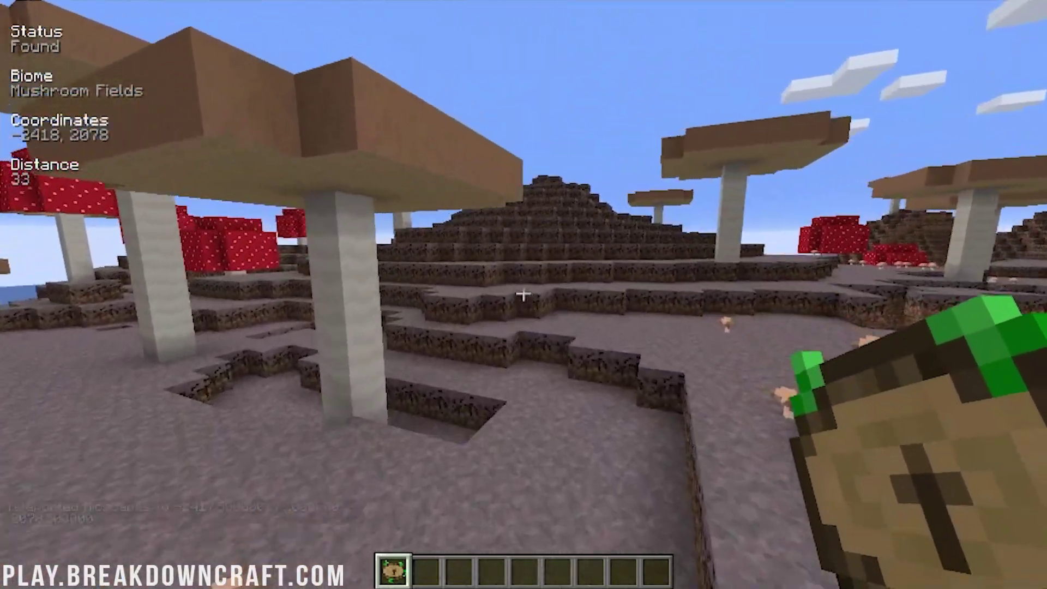
Open the Nature's Compass and look through its list of biomes down to the snowy ones.
{"action": "right_click", "coordinate": [524, 295]}
{"action": "scroll", "coordinate": [482, 322], "scroll_direction": "down", "scroll_amount": 10}
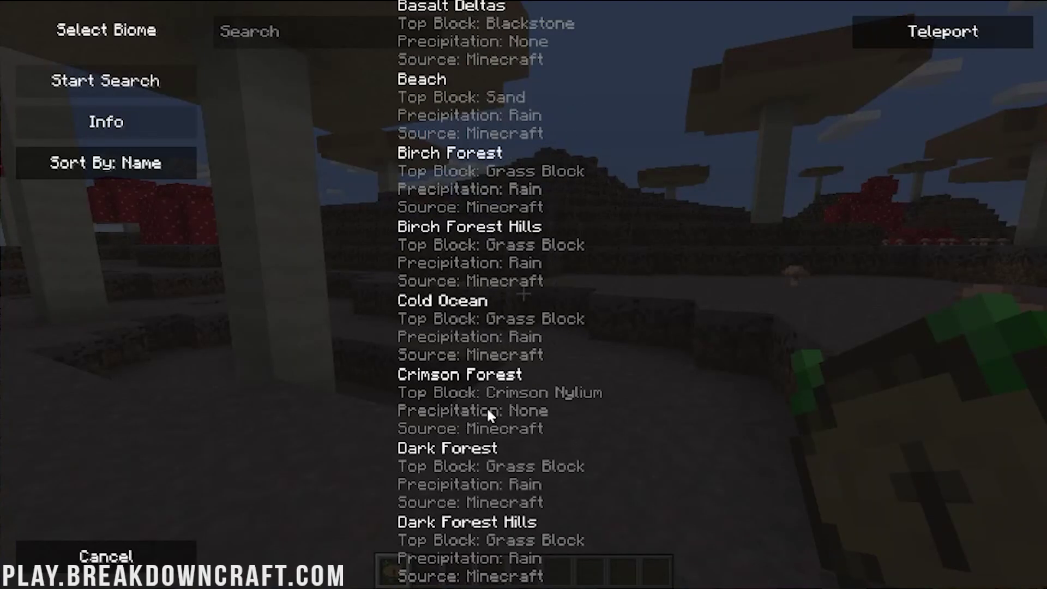
{"action": "scroll", "coordinate": [486, 391], "scroll_direction": "down", "scroll_amount": 12}
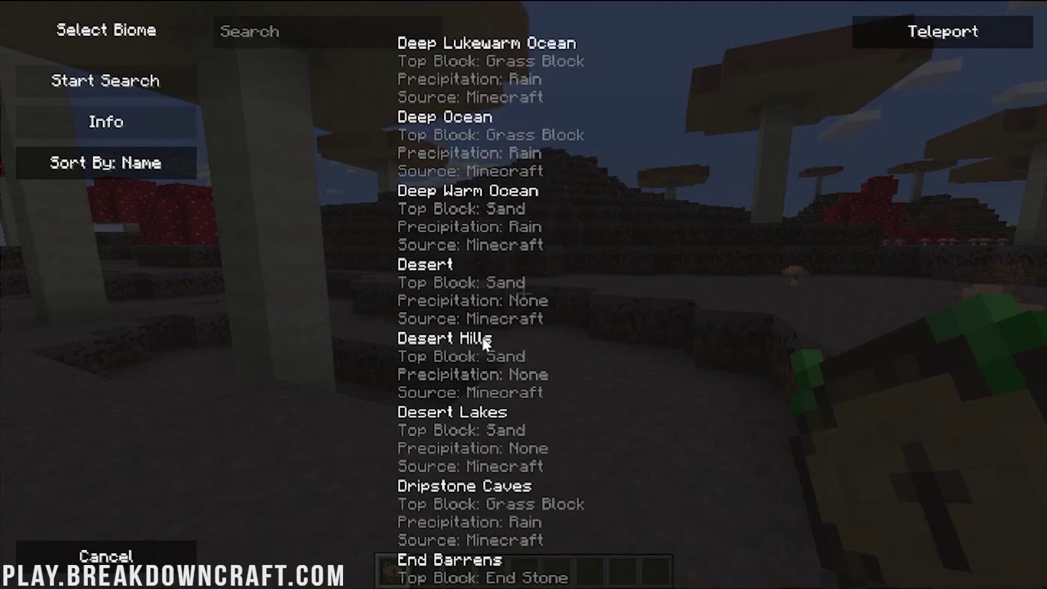
{"action": "scroll", "coordinate": [482, 324], "scroll_direction": "down", "scroll_amount": 8}
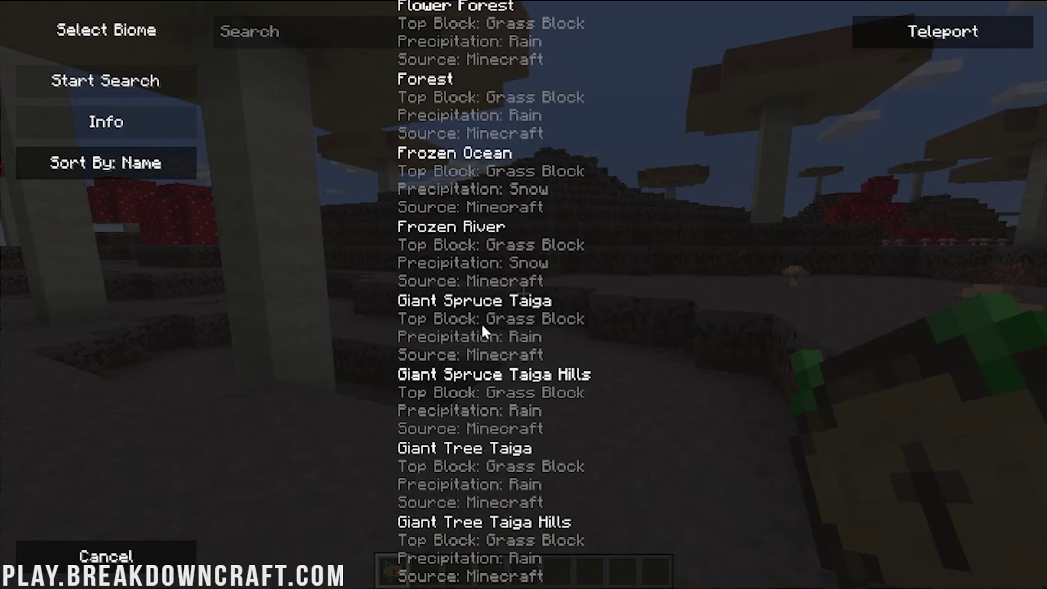
{"action": "scroll", "coordinate": [484, 324], "scroll_direction": "down", "scroll_amount": 8}
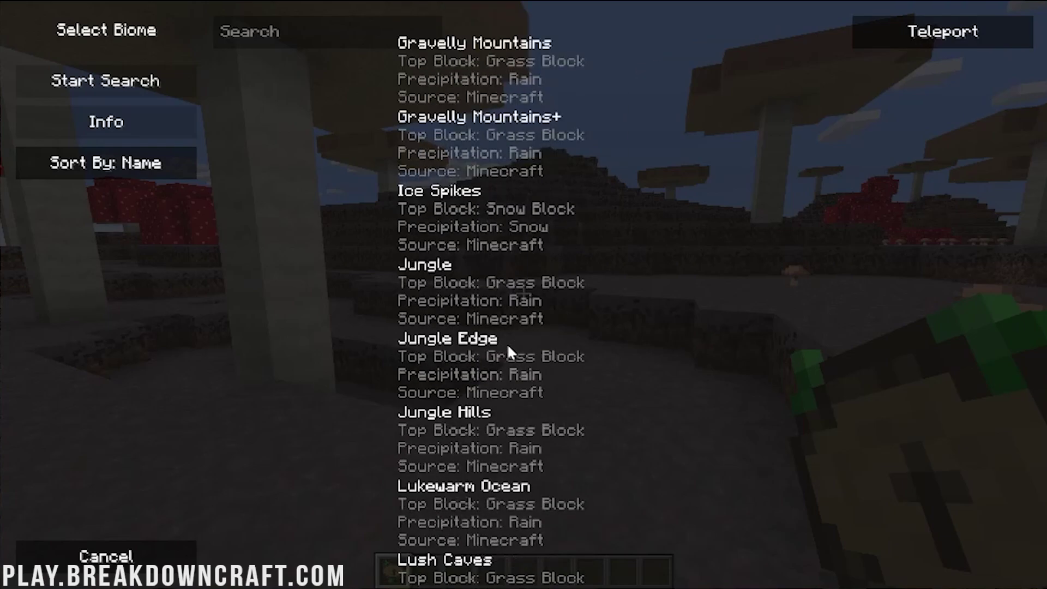
{"action": "scroll", "coordinate": [509, 351], "scroll_direction": "down", "scroll_amount": 5}
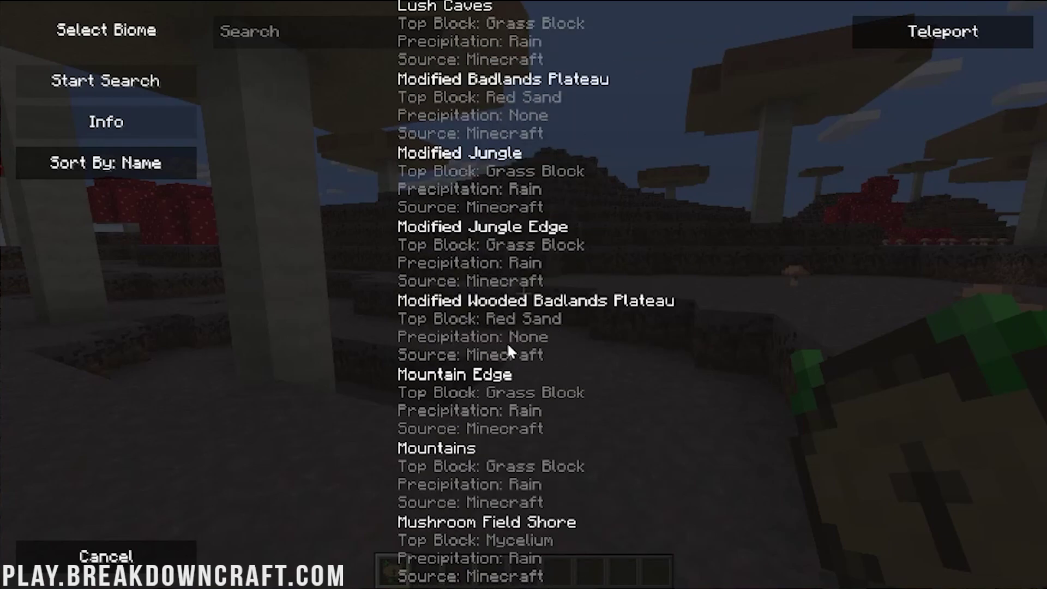
{"action": "scroll", "coordinate": [508, 341], "scroll_direction": "down", "scroll_amount": 2}
{"action": "scroll", "coordinate": [507, 335], "scroll_direction": "down", "scroll_amount": 4}
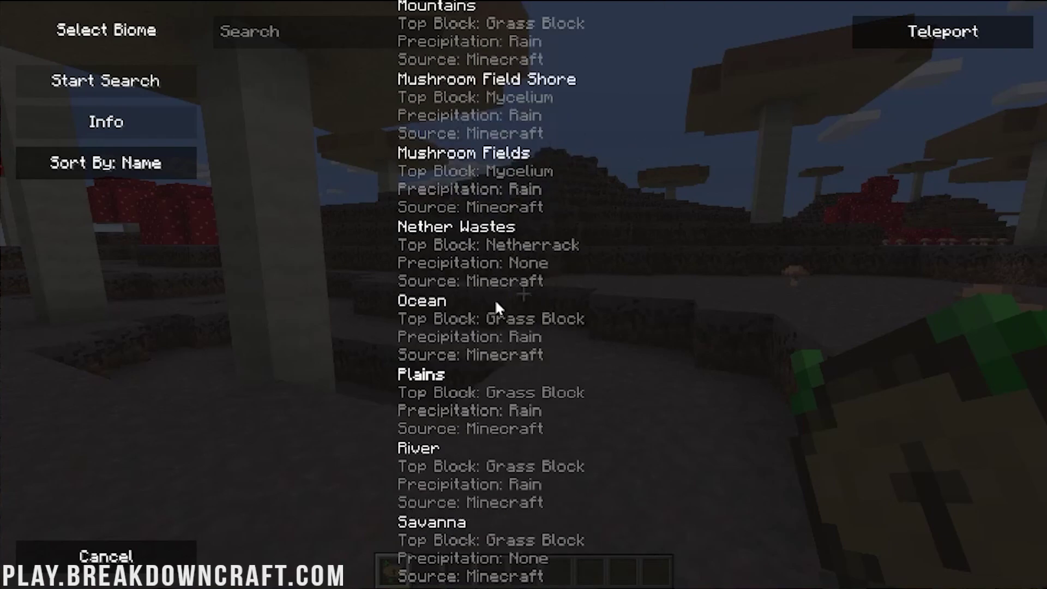
{"action": "scroll", "coordinate": [485, 269], "scroll_direction": "down", "scroll_amount": 3}
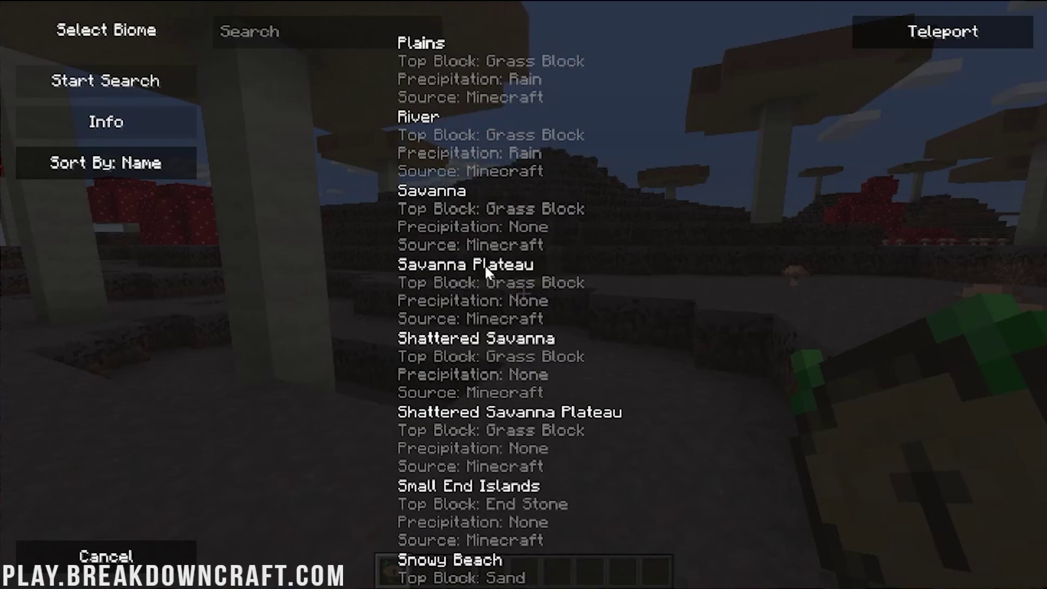
{"action": "scroll", "coordinate": [483, 273], "scroll_direction": "down", "scroll_amount": 1}
{"action": "scroll", "coordinate": [466, 336], "scroll_direction": "down", "scroll_amount": 3}
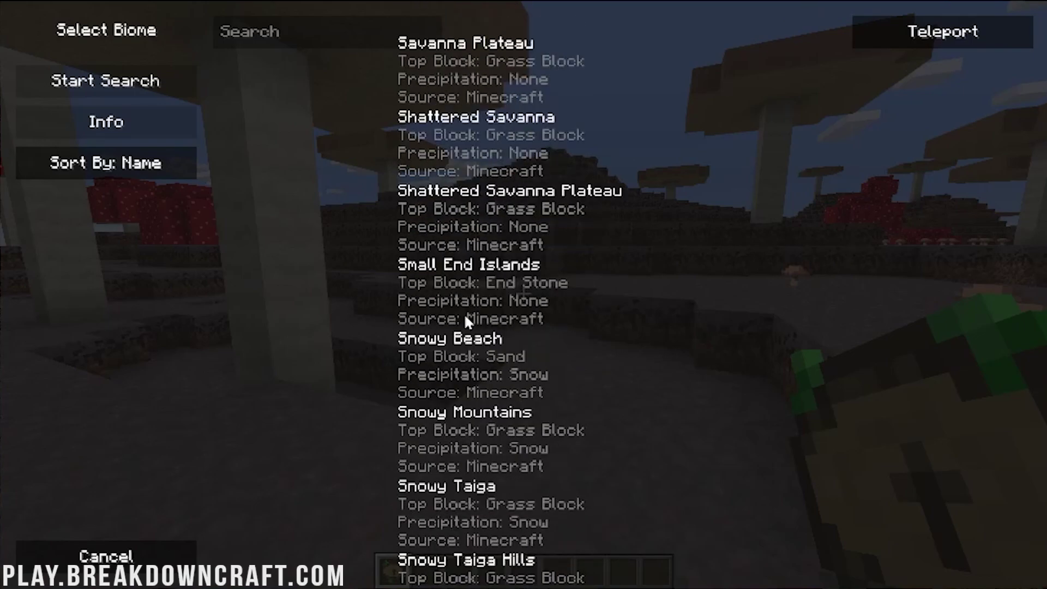
{"action": "scroll", "coordinate": [440, 397], "scroll_direction": "up", "scroll_amount": 4}
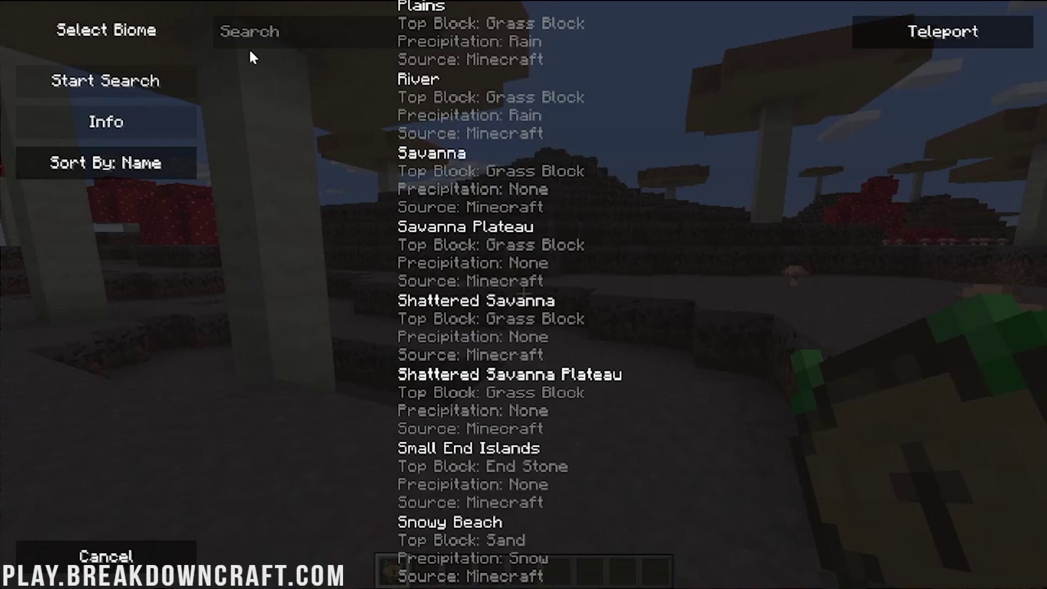
Filter the biomes by "end", clear the filter and examine the last entries of the full list.
{"action": "left_click", "coordinate": [338, 38]}
{"action": "type", "text": "end"}
{"action": "key", "text": "BackSpace"}
{"action": "key", "text": "BackSpace"}
{"action": "key", "text": "BackSpace"}
{"action": "scroll", "coordinate": [386, 206], "scroll_direction": "down", "scroll_amount": 15}
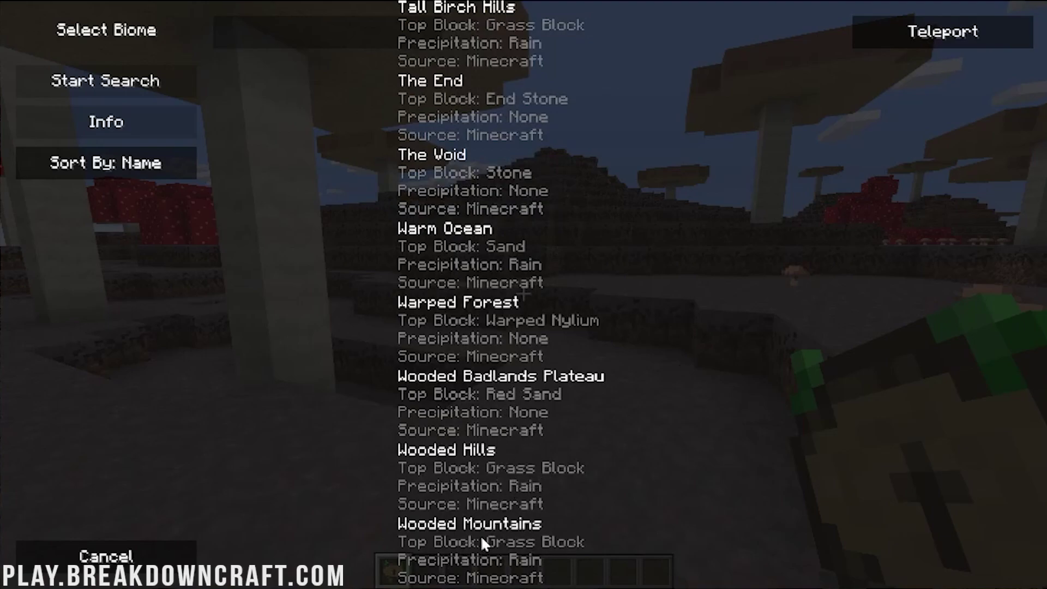
{"action": "scroll", "coordinate": [479, 341], "scroll_direction": "up", "scroll_amount": 2}
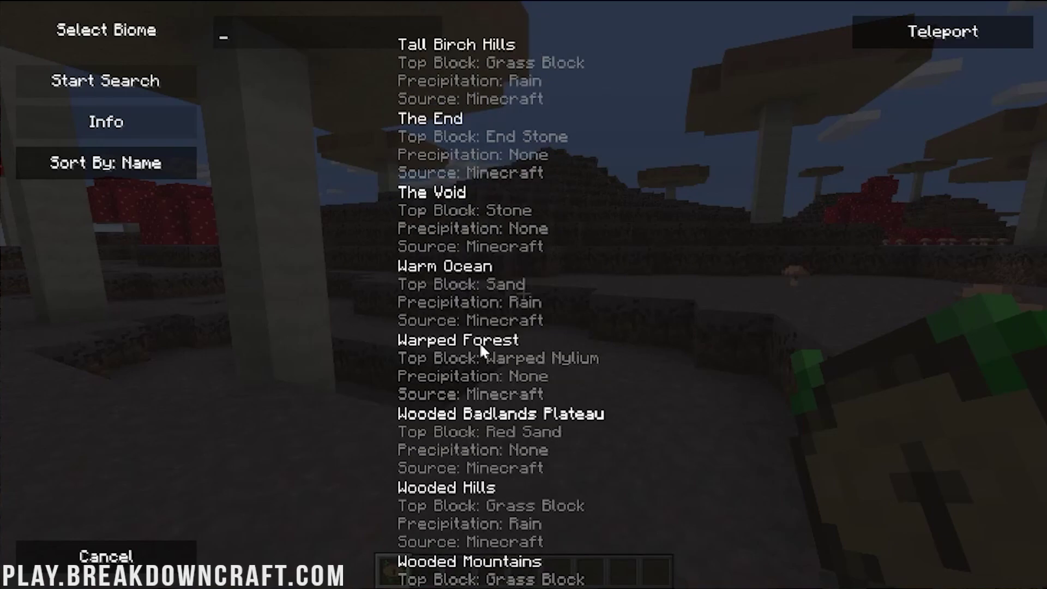
{"action": "type", "text": "man"}
{"action": "key", "text": "BackSpace"}
{"action": "key", "text": "BackSpace"}
{"action": "key", "text": "BackSpace"}
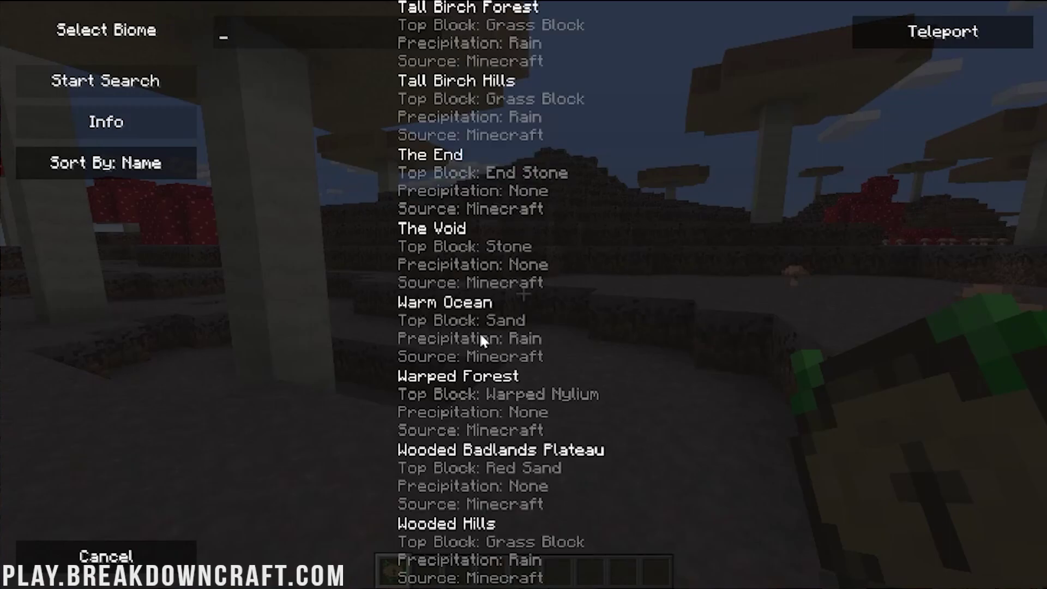
{"action": "type", "text": "woo"}
{"action": "key", "text": "BackSpace"}
{"action": "key", "text": "BackSpace"}
{"action": "key", "text": "BackSpace"}
Choose The End from the biome list and start the compass search for it.
{"action": "scroll", "coordinate": [509, 210], "scroll_direction": "up", "scroll_amount": 1}
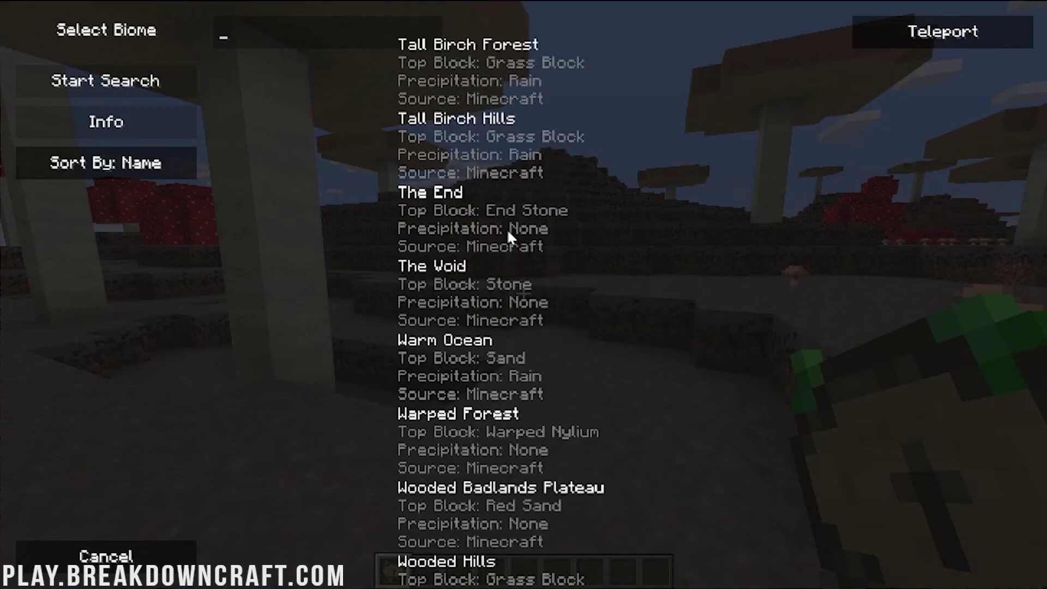
{"action": "left_click", "coordinate": [507, 228]}
{"action": "left_click", "coordinate": [96, 81]}
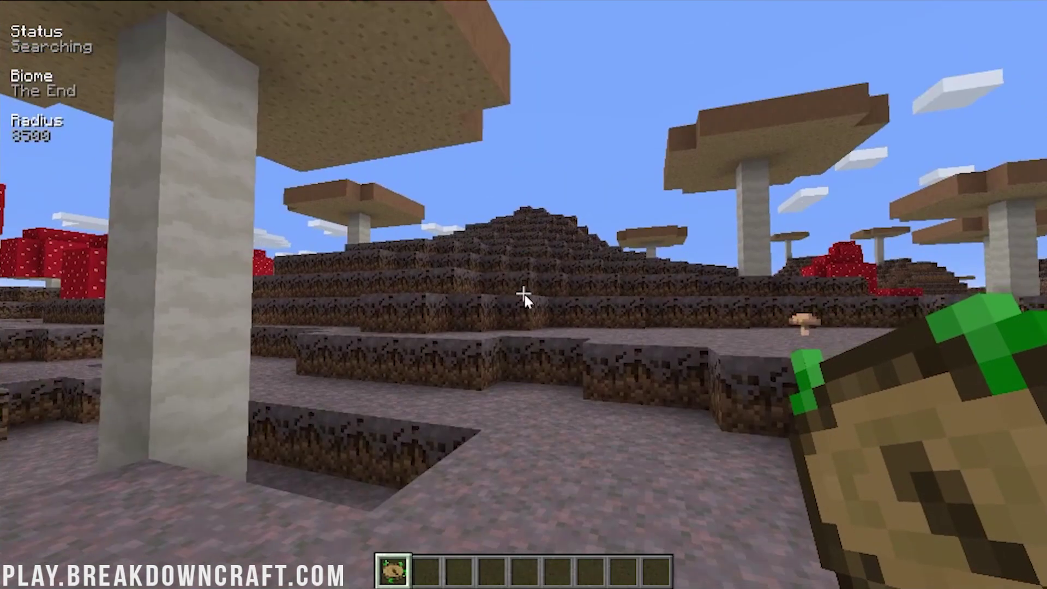
Switch the game mode to Survival through the chat.
{"action": "key", "text": "e"}
{"action": "key", "text": "Escape"}
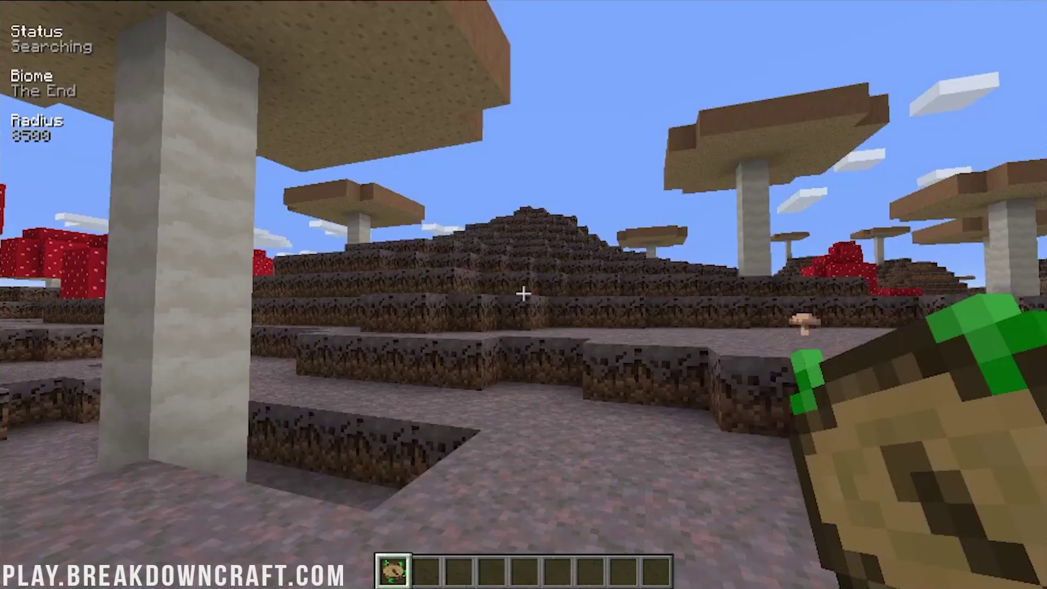
{"action": "key", "text": "t"}
{"action": "key", "text": "Return"}
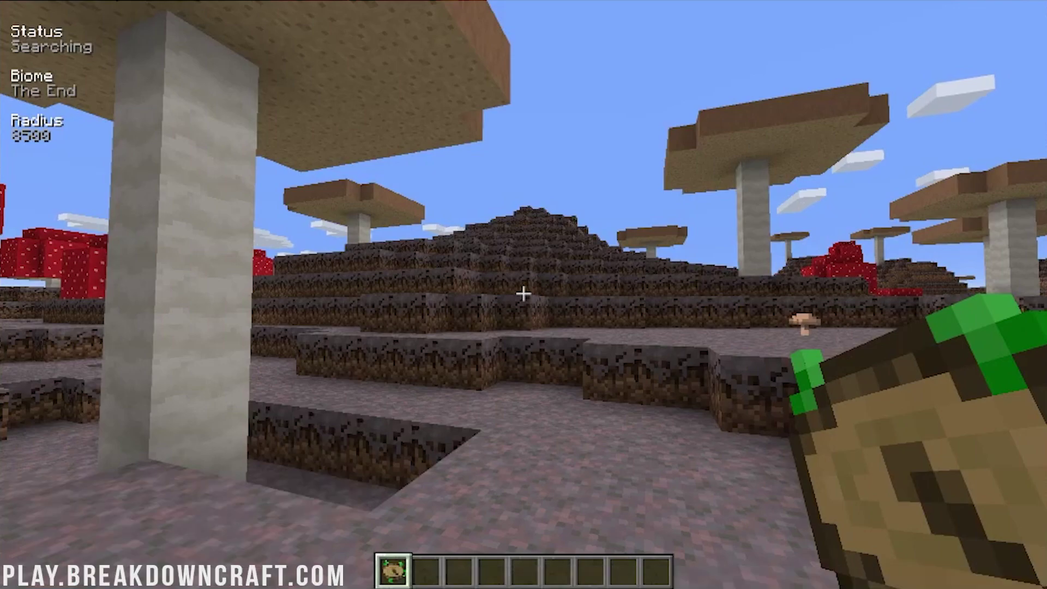
Move the Nature's Compass from the hotbar into the inventory and back to the first hotbar slot, twice.
{"action": "key", "text": "e"}
{"action": "left_click", "coordinate": [412, 406], "text": "shift"}
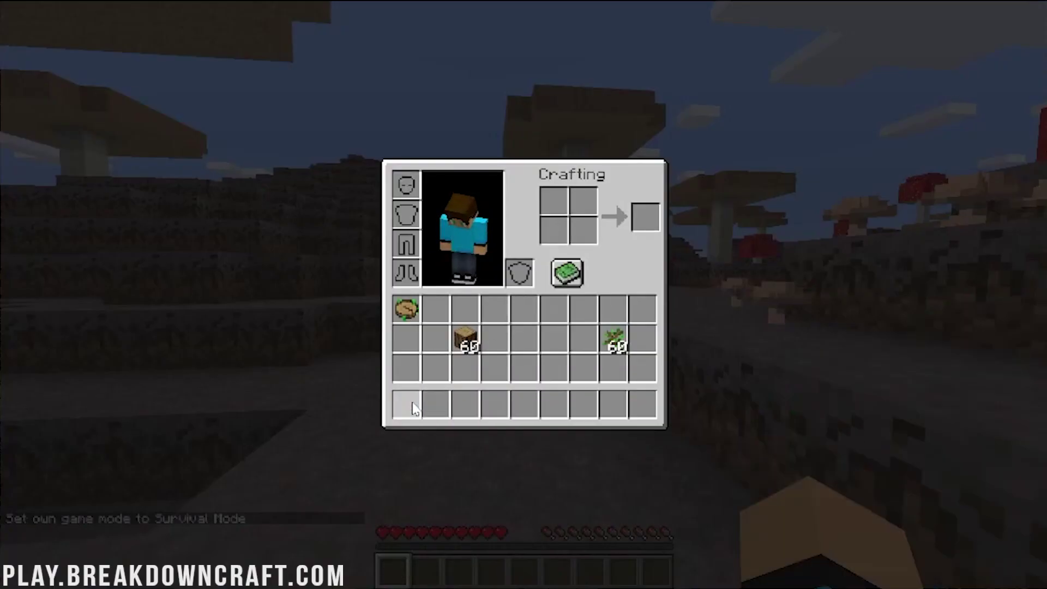
{"action": "left_click", "coordinate": [415, 305]}
{"action": "left_click", "coordinate": [408, 406]}
{"action": "key", "text": "e"}
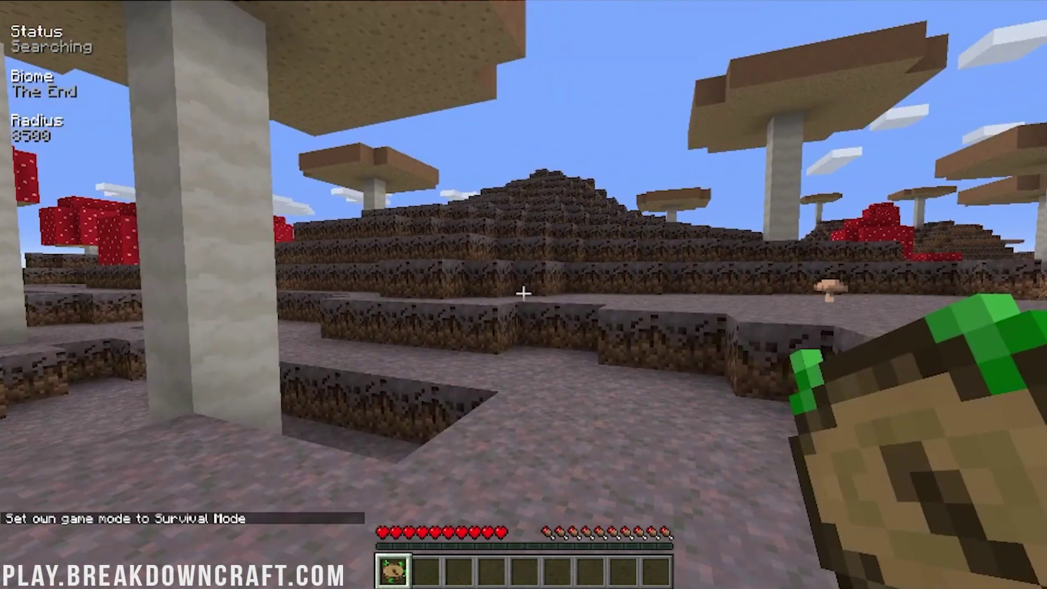
{"action": "key", "text": "e"}
{"action": "left_click", "coordinate": [408, 404], "text": "shift"}
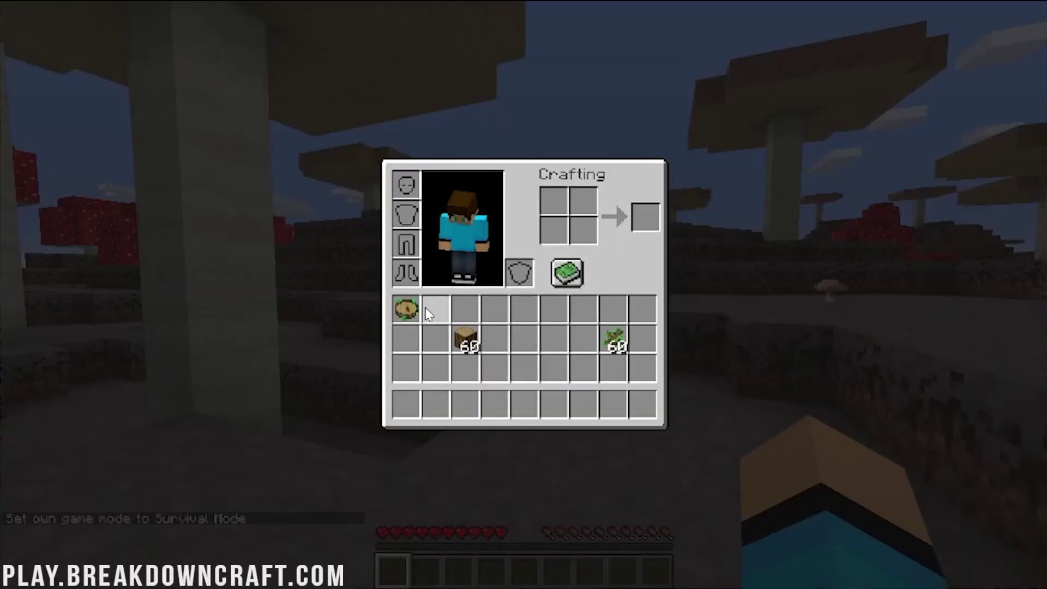
{"action": "left_click", "coordinate": [407, 308]}
{"action": "left_click", "coordinate": [406, 403]}
{"action": "key", "text": "e"}
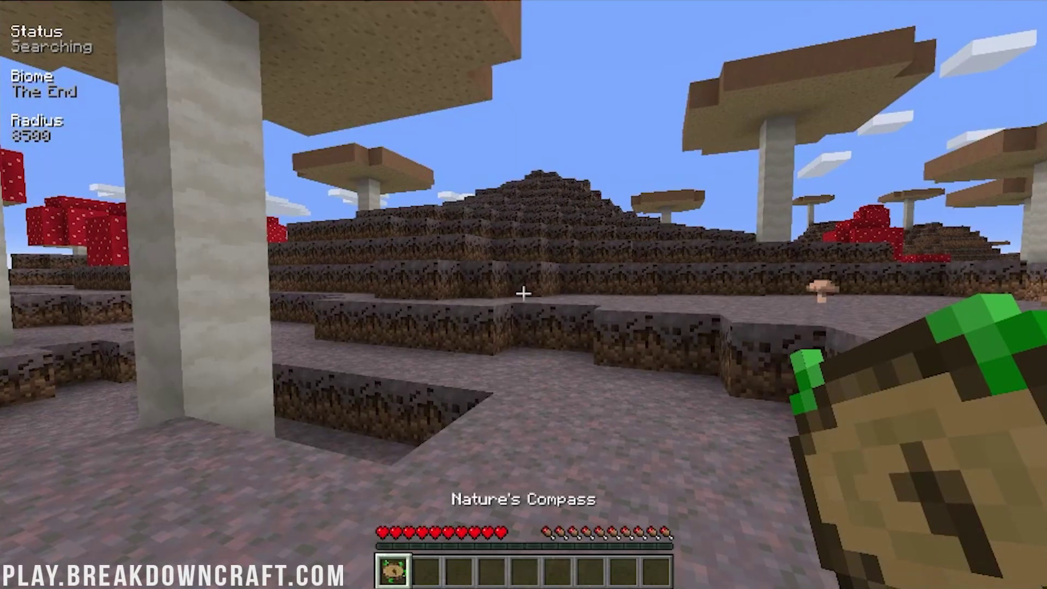
{"action": "key", "text": "e"}
{"action": "key", "text": "e"}
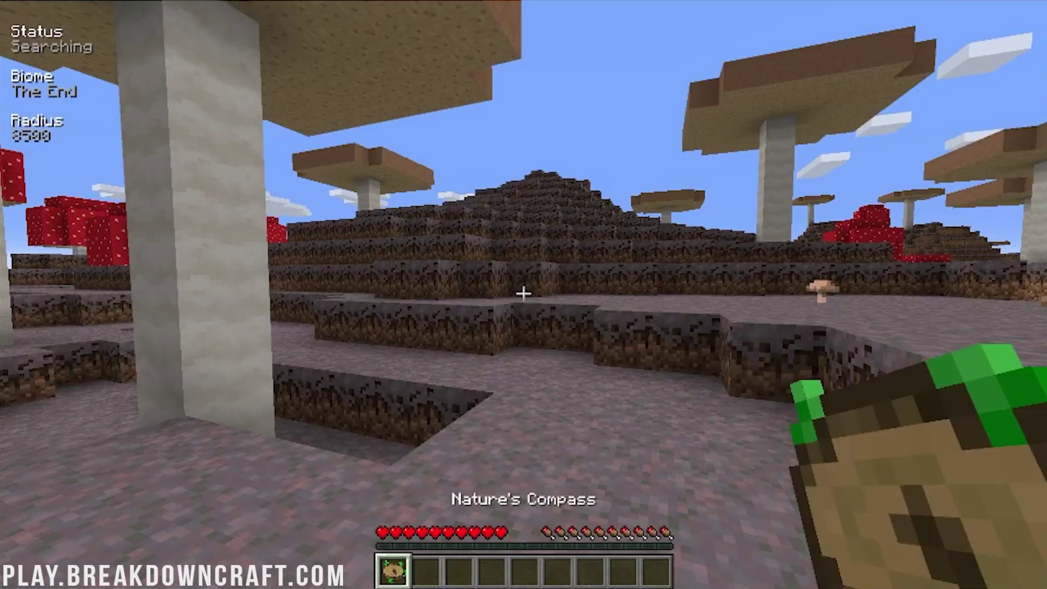
{"action": "key", "text": "t"}
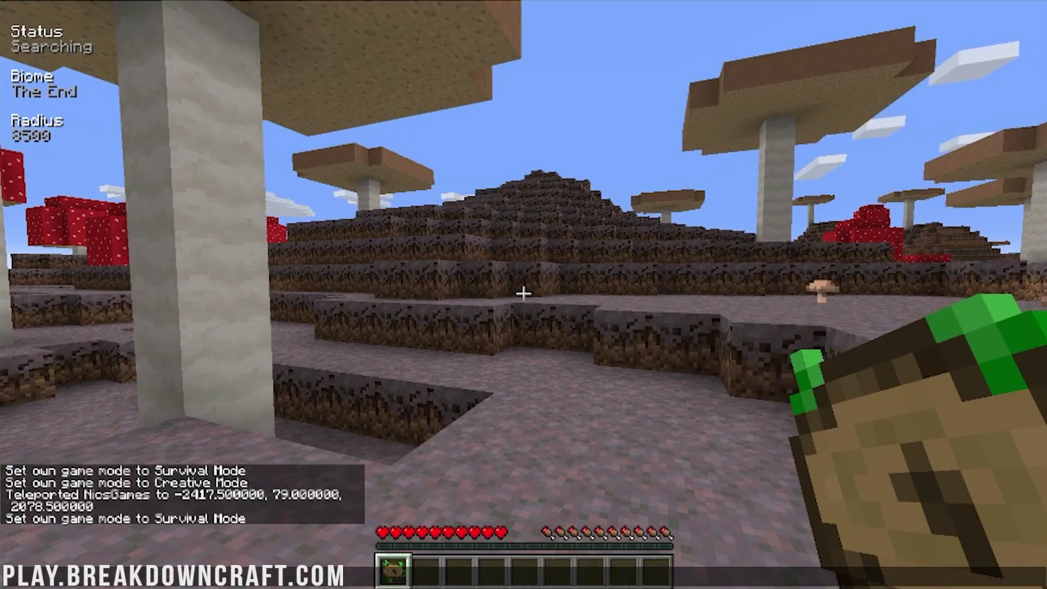
Search for the Badlands biome with the Nature's Compass while walking across the mushroom island.
{"action": "key", "text": "w"}
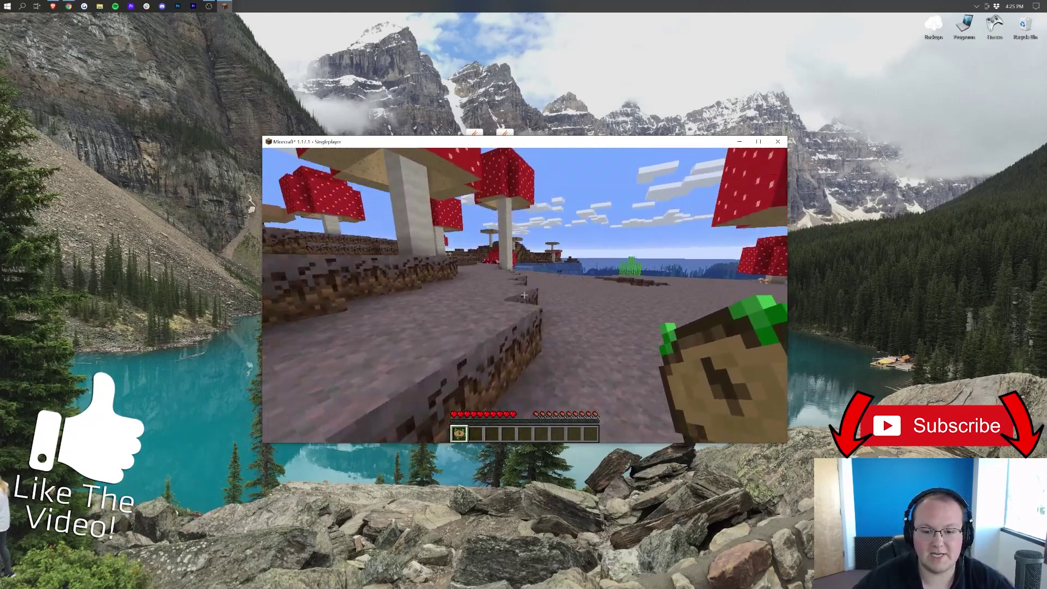
{"action": "right_click", "coordinate": [524, 295]}
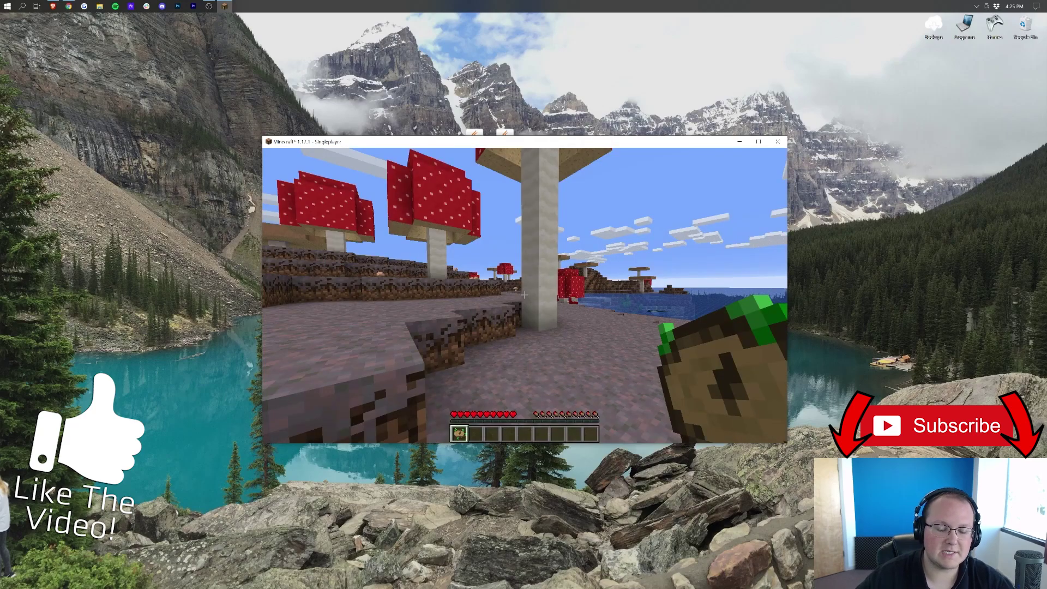
{"action": "key", "text": "8"}
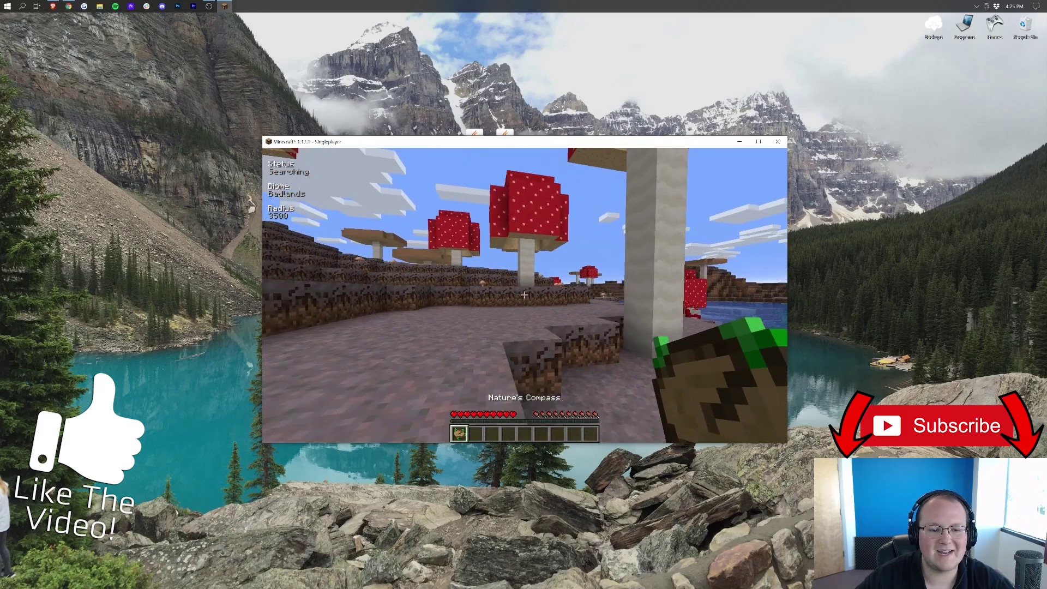
{"action": "key", "text": "w"}
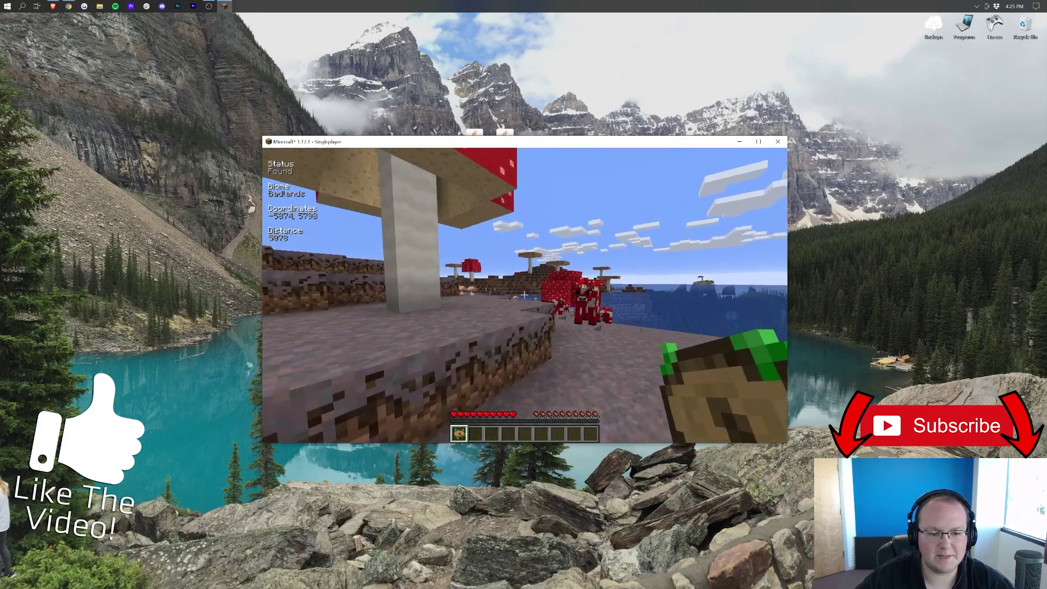
{"action": "key", "text": "w"}
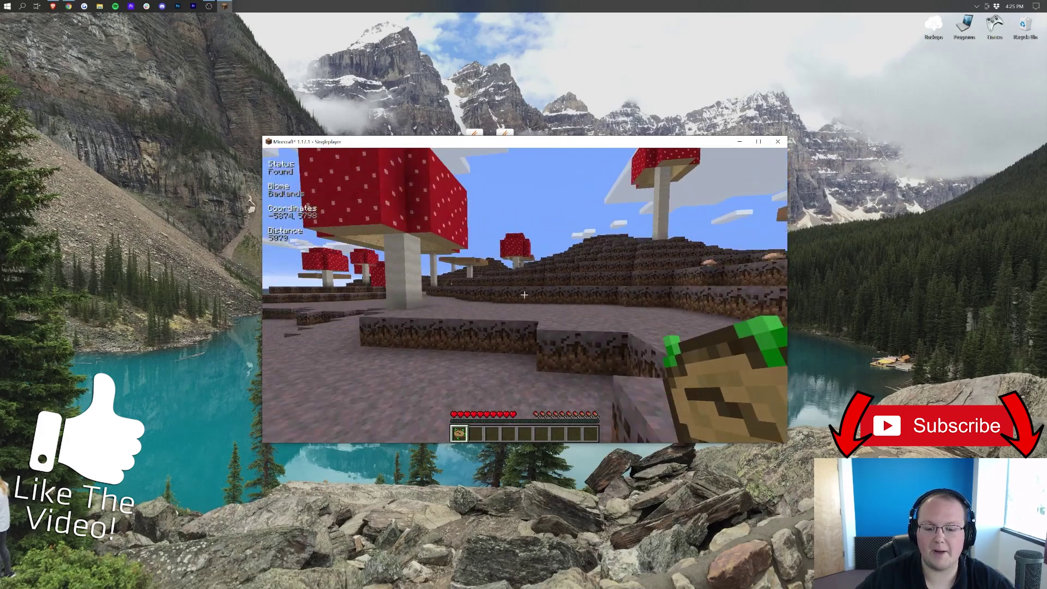